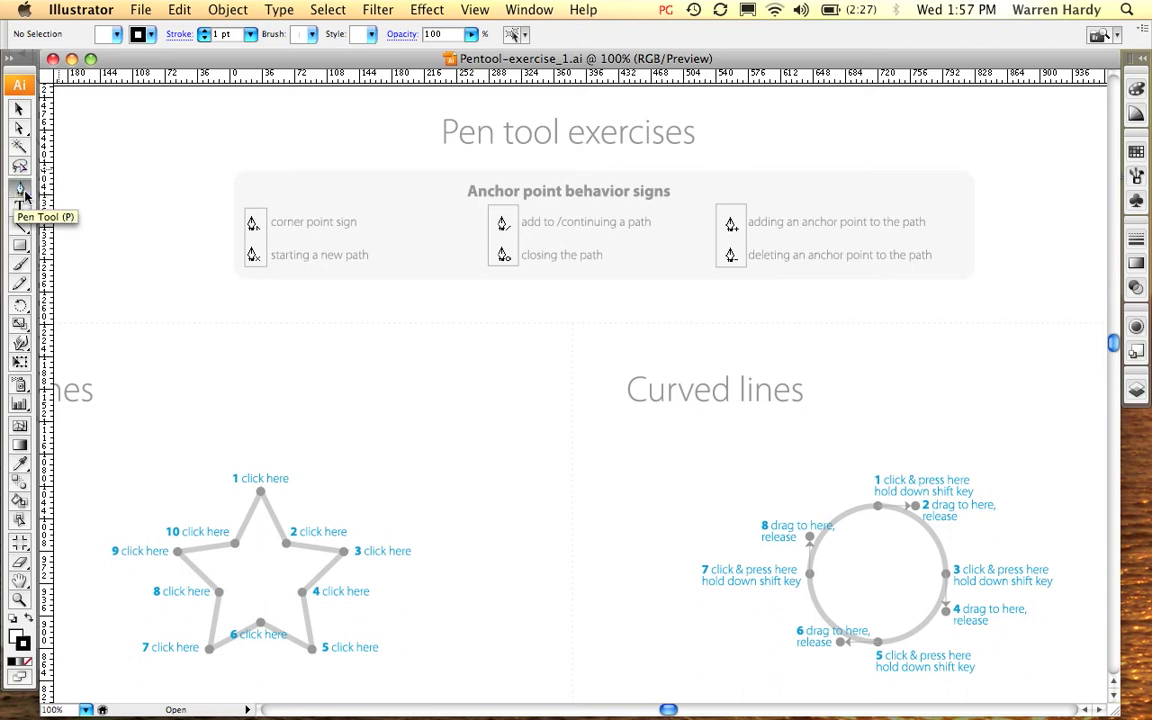
Step: View Photoshop and InDesign with their Pen tools, and return to the exercise document in Illustrator
mouse_move(200, 712)
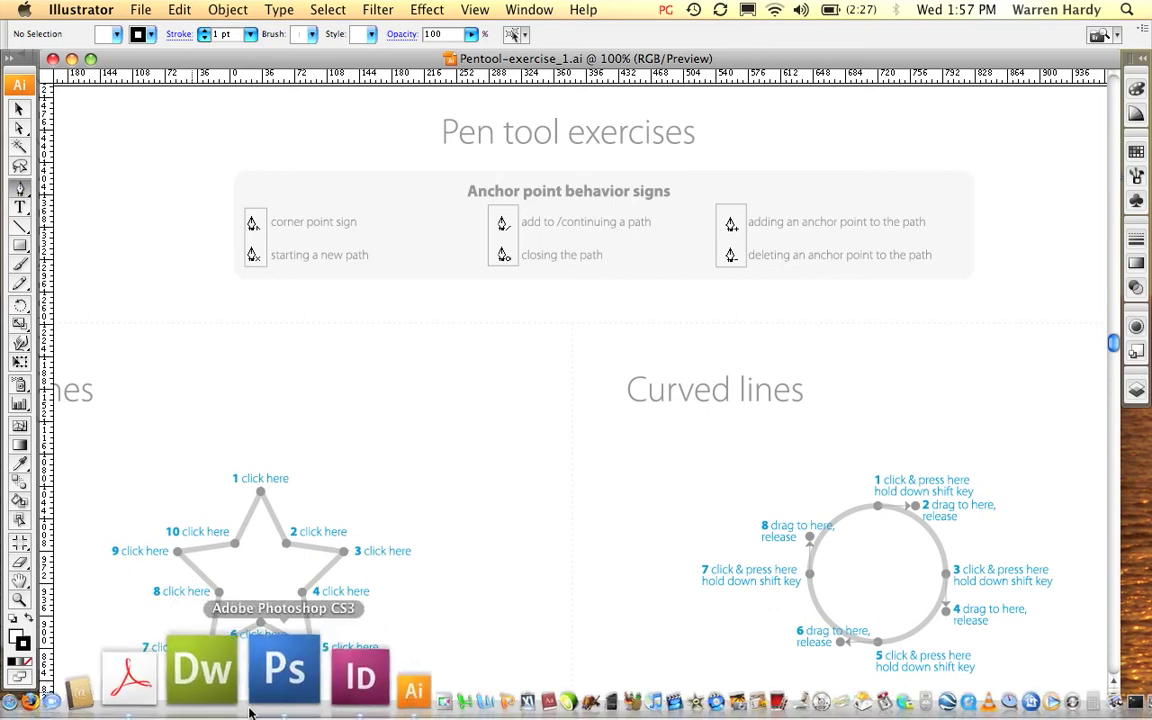
click(255, 686)
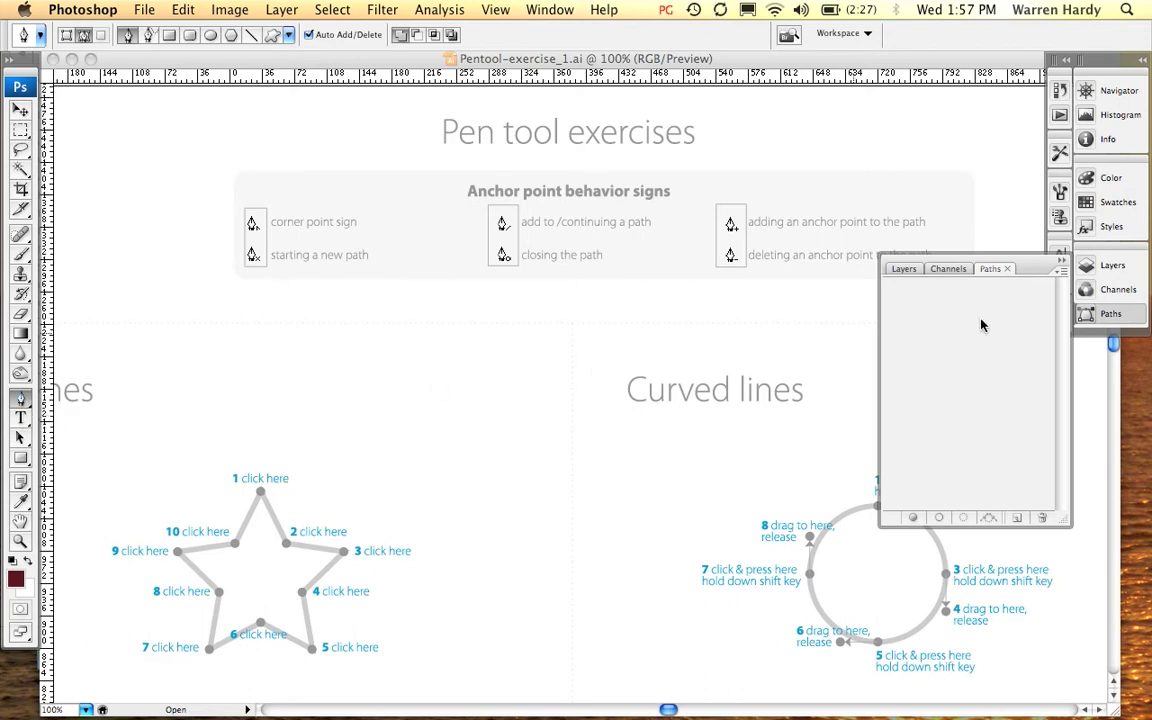
mouse_move(368, 712)
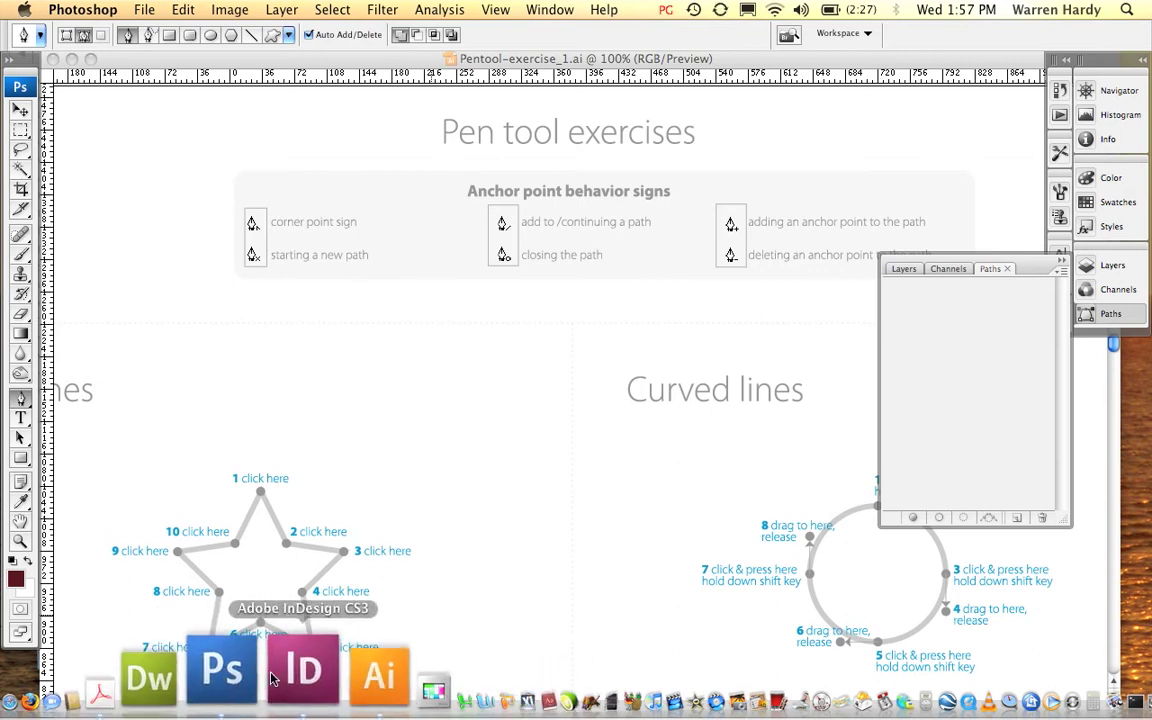
click(273, 676)
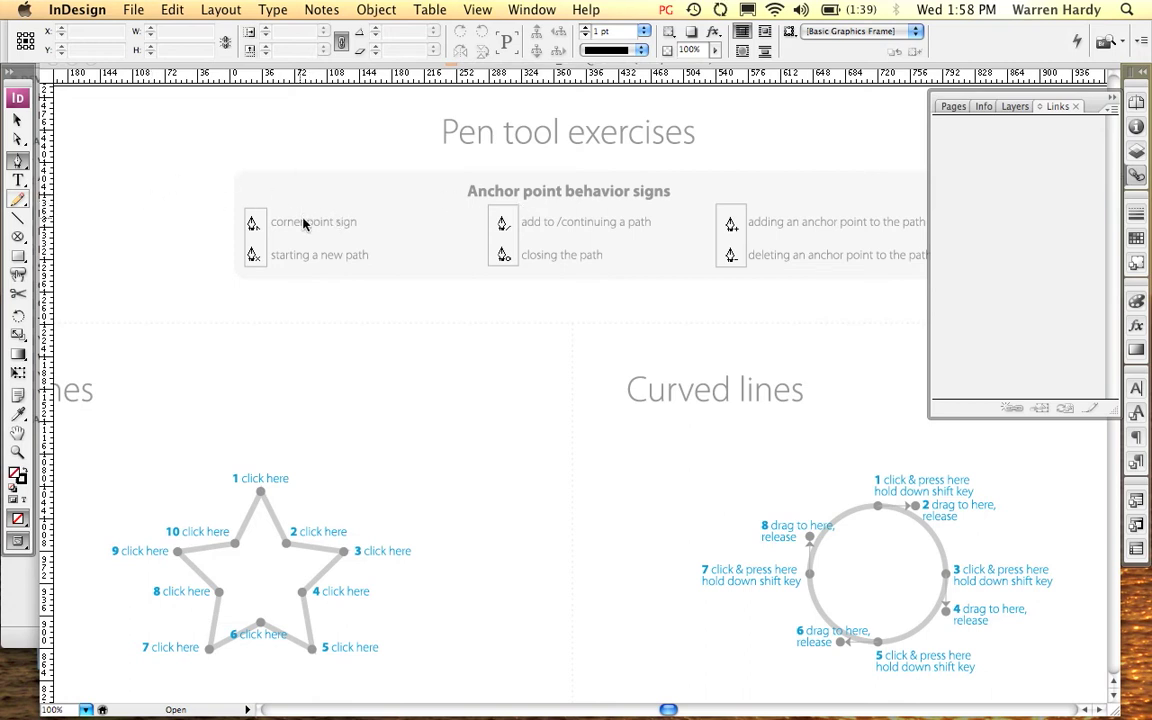
key(super+h)
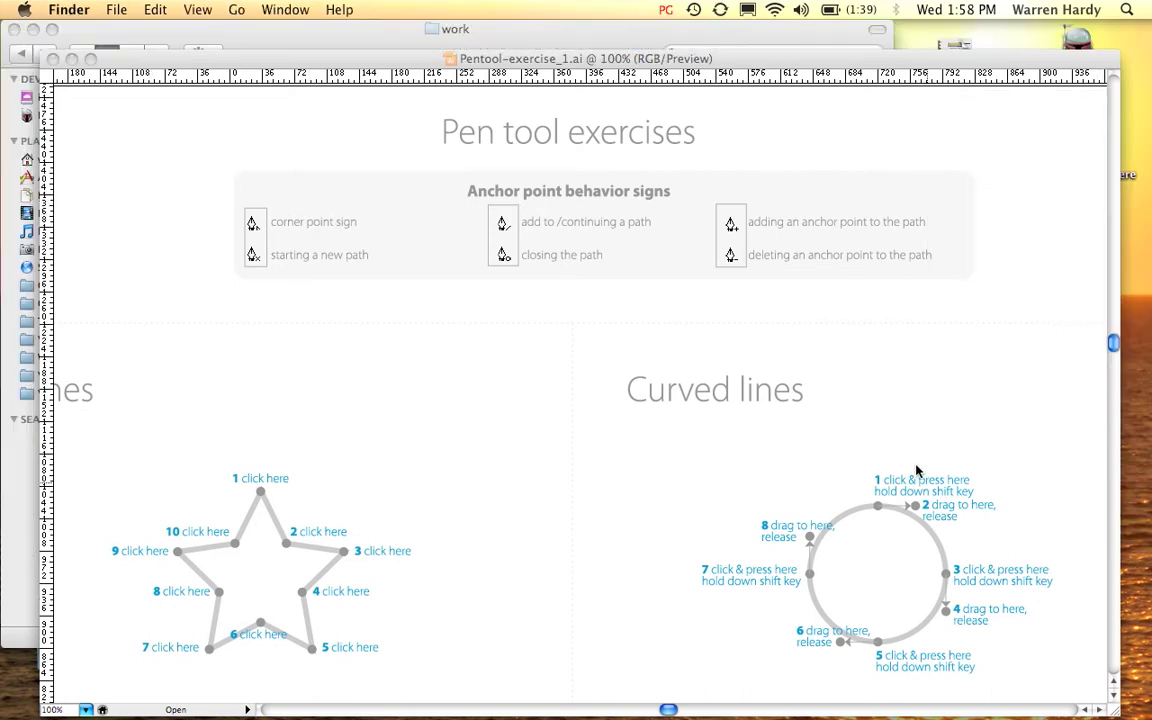
click(491, 268)
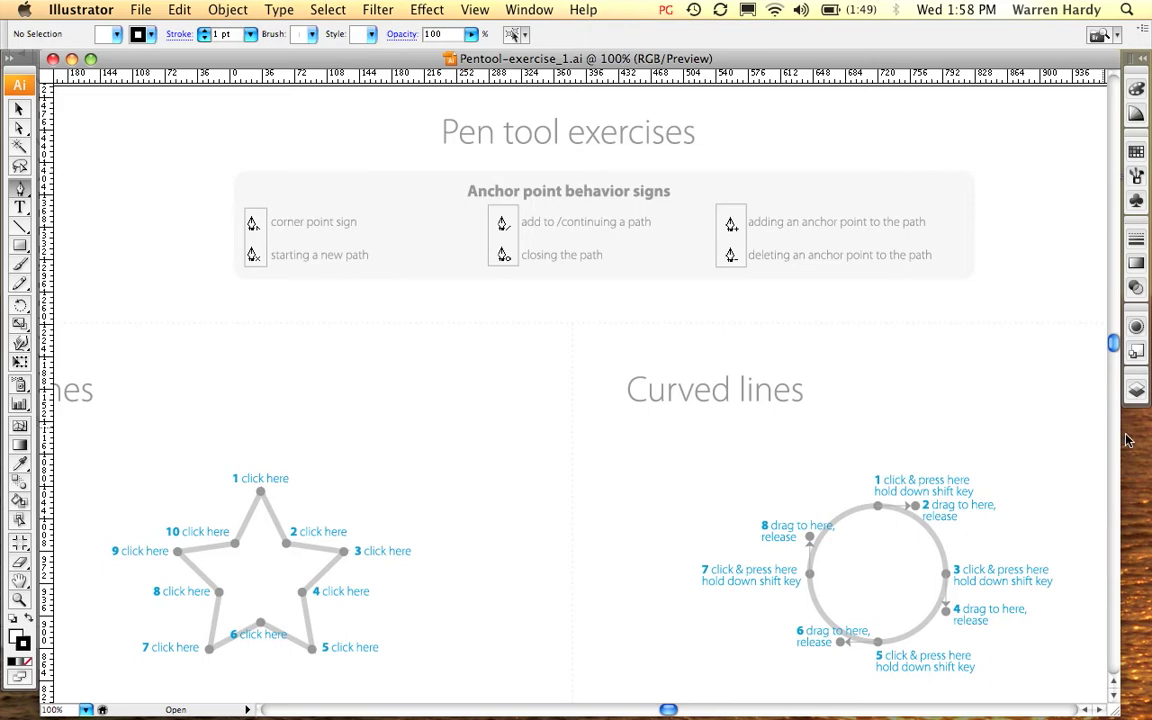
Step: Switch to Finder, look through Pen Tool.mov and the three exercise files in the Pentool-exercises folder, and return to Illustrator
key(super+Tab)
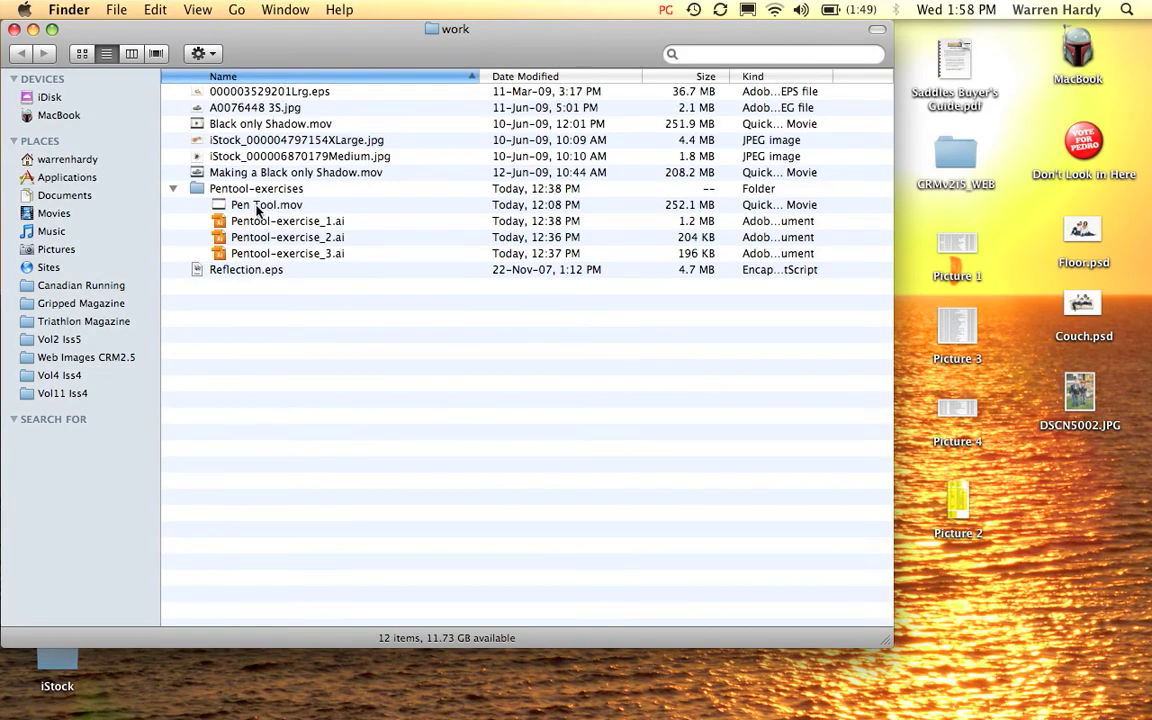
click(262, 205)
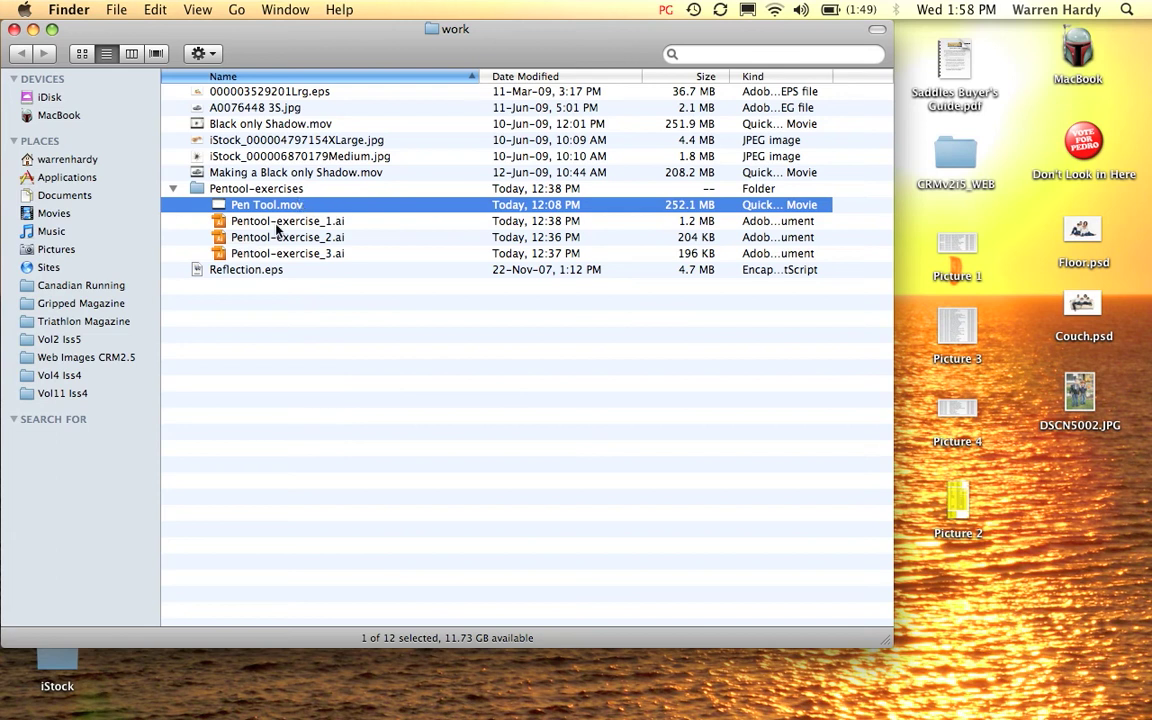
click(283, 223)
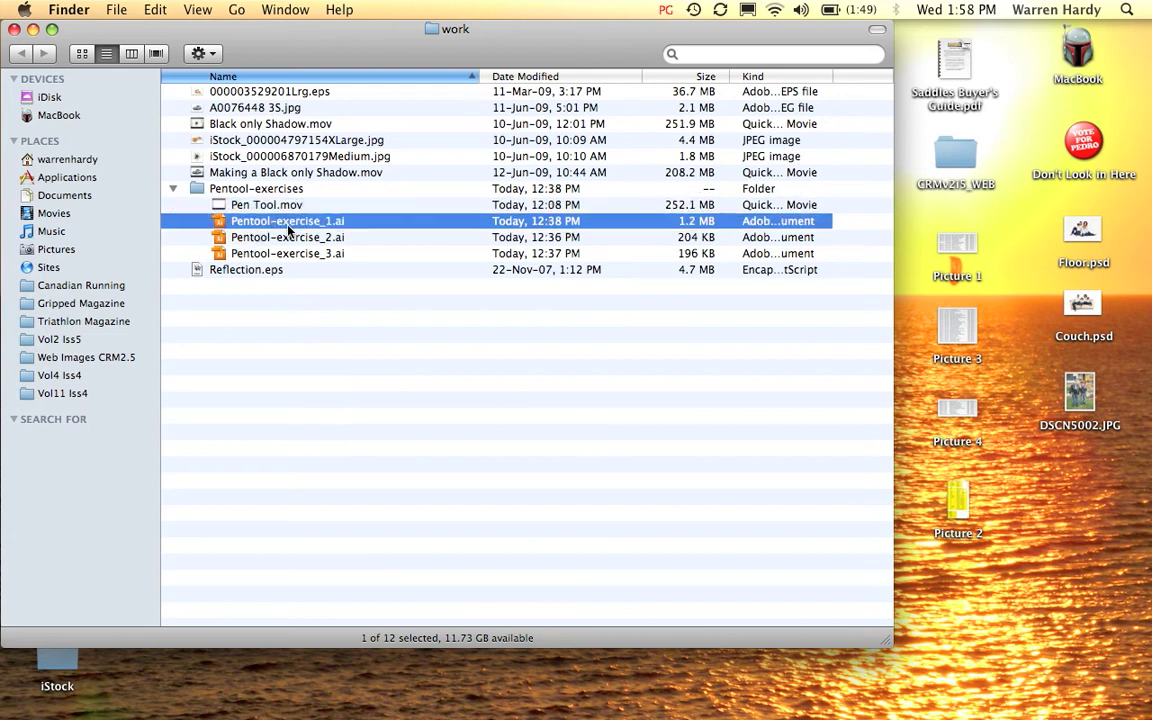
click(328, 236)
click(328, 253)
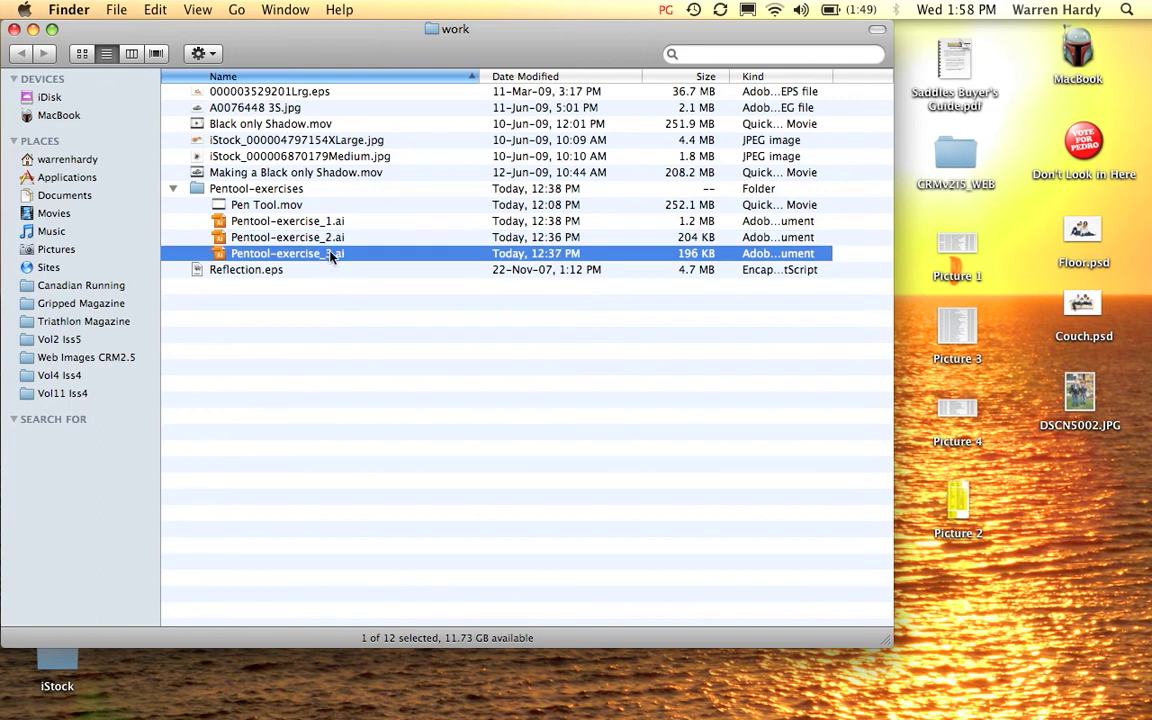
click(330, 224)
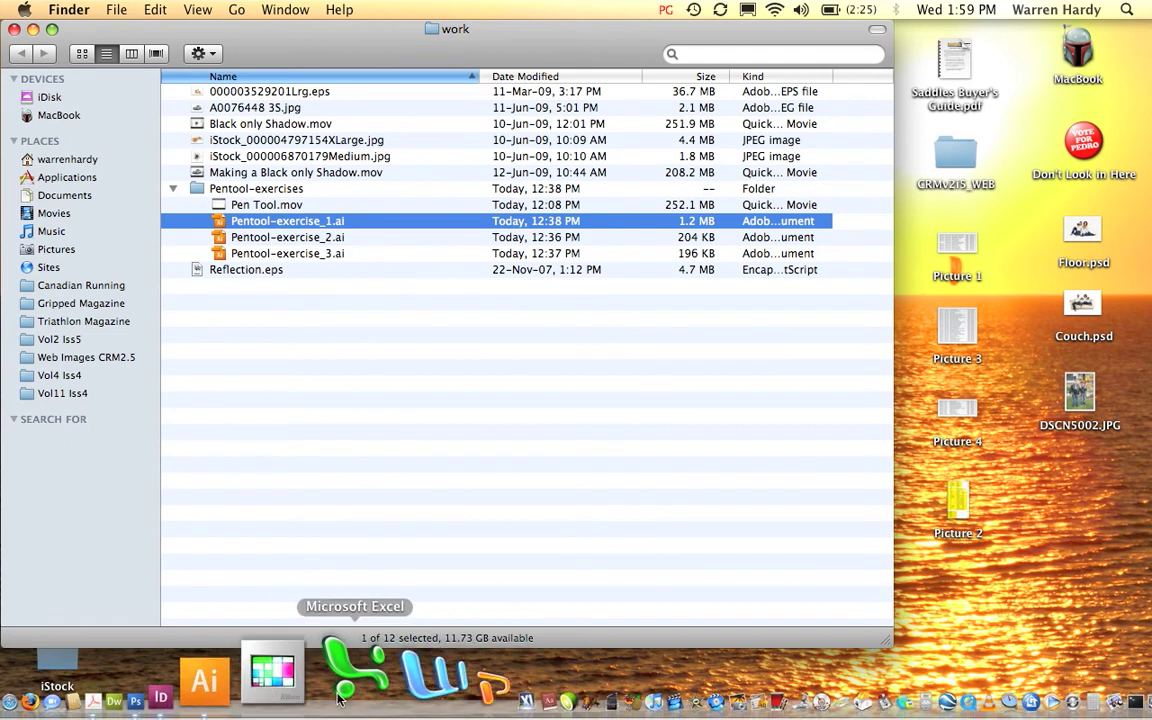
click(298, 680)
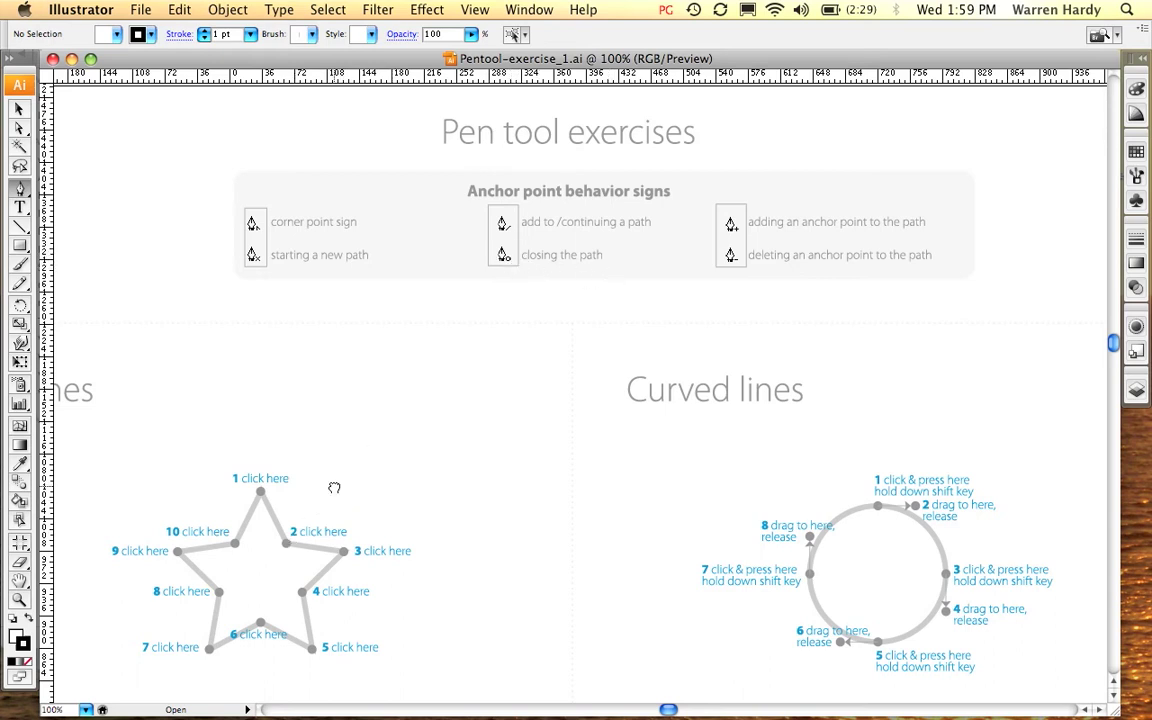
Step: Make the fill the active colour attribute for the star in the Straight lines exercise
drag(334, 483, 512, 483)
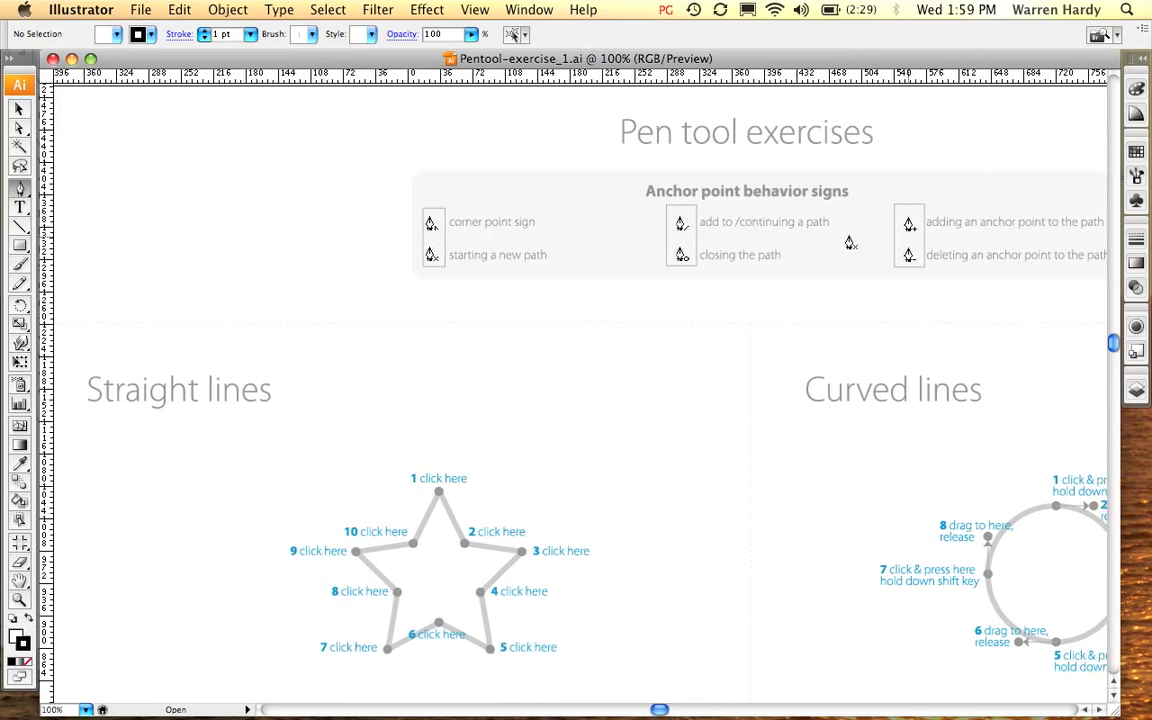
drag(461, 345, 465, 309)
scroll(465, 309, down, 5)
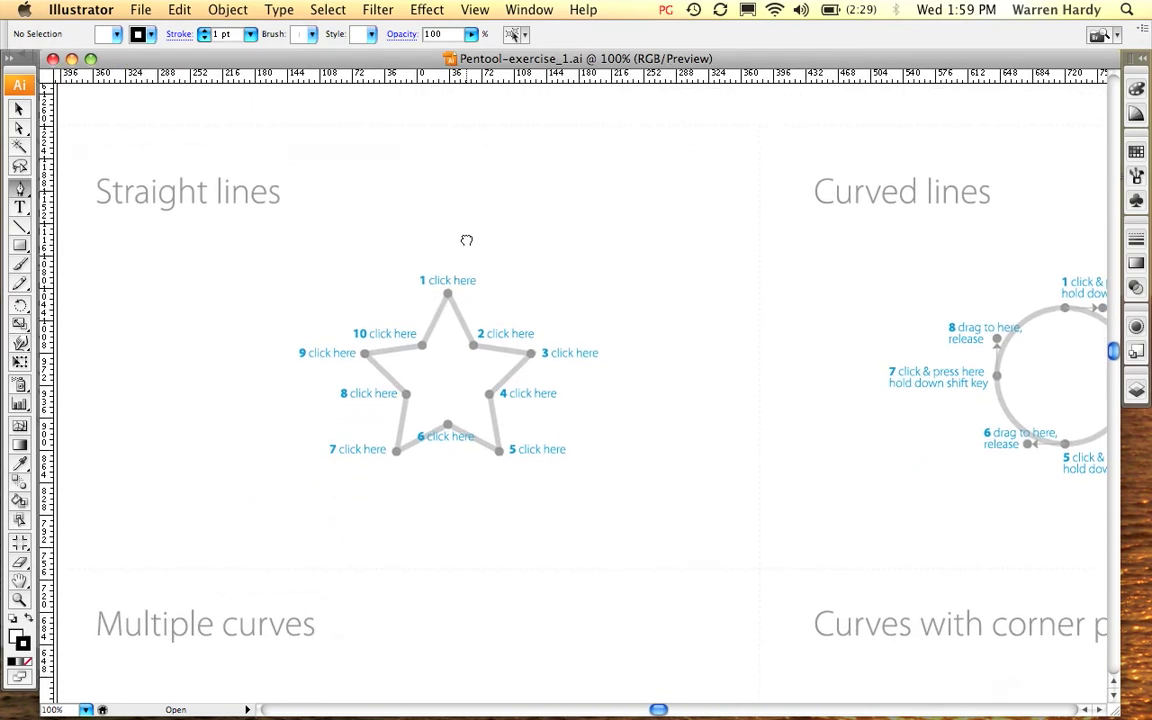
drag(466, 218, 465, 195)
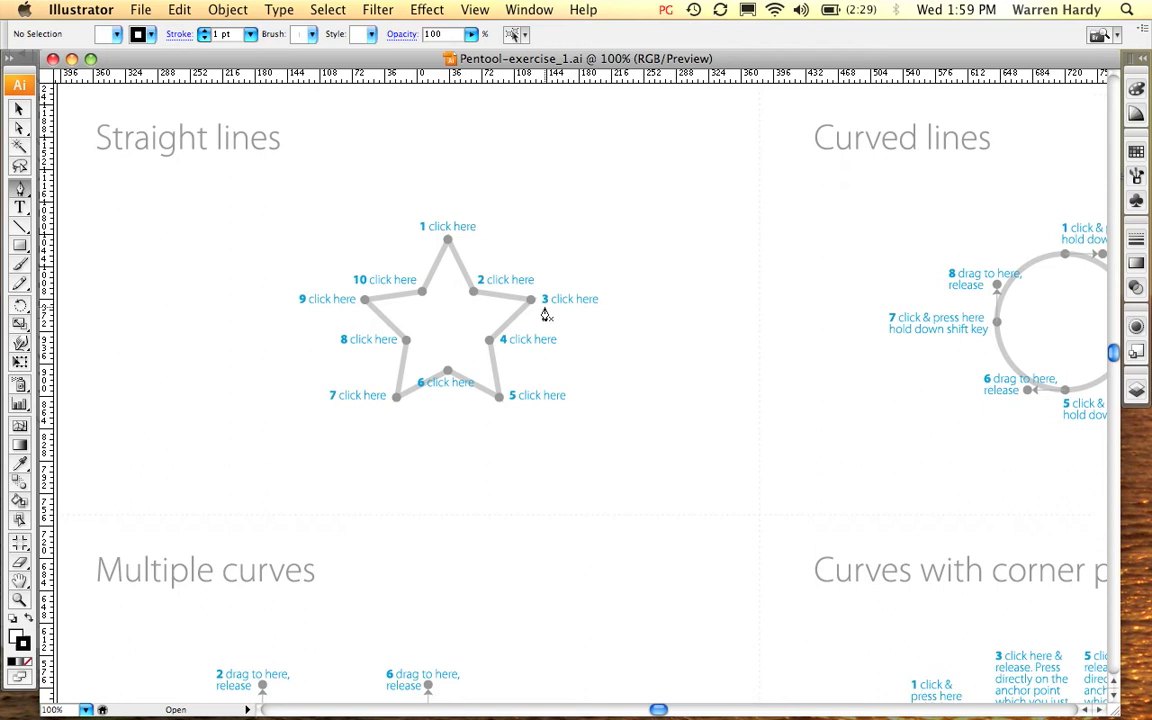
key(super+space)
drag(234, 167, 664, 506)
drag(589, 483, 539, 479)
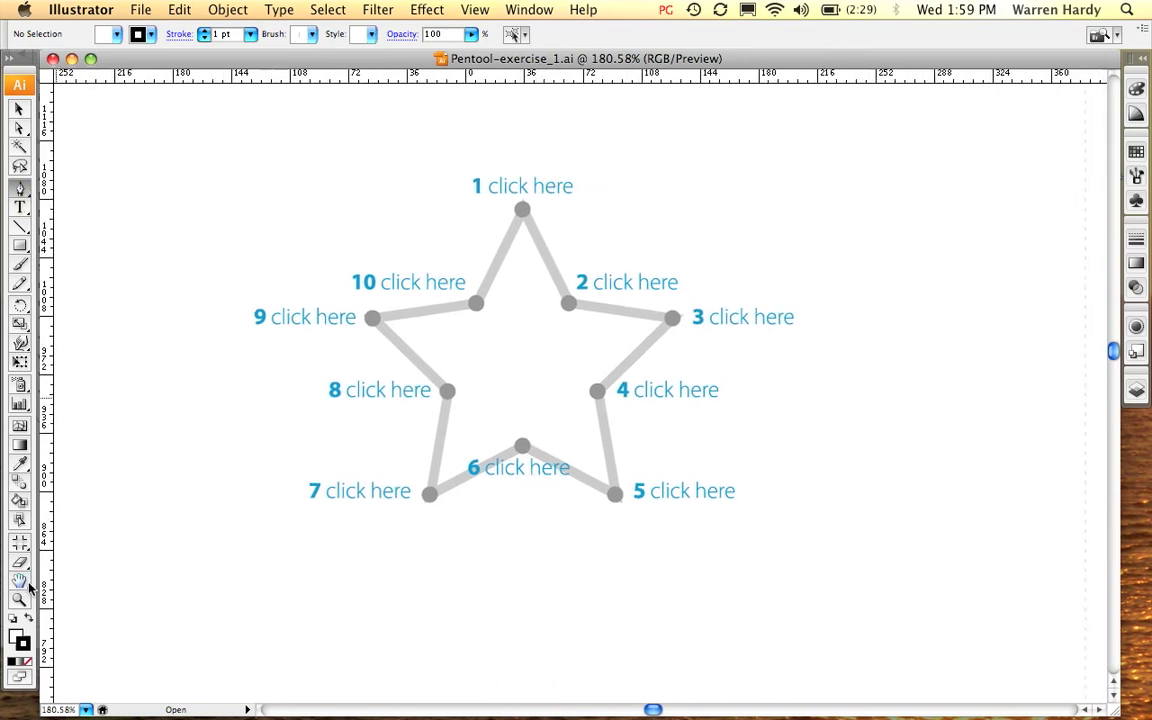
click(22, 641)
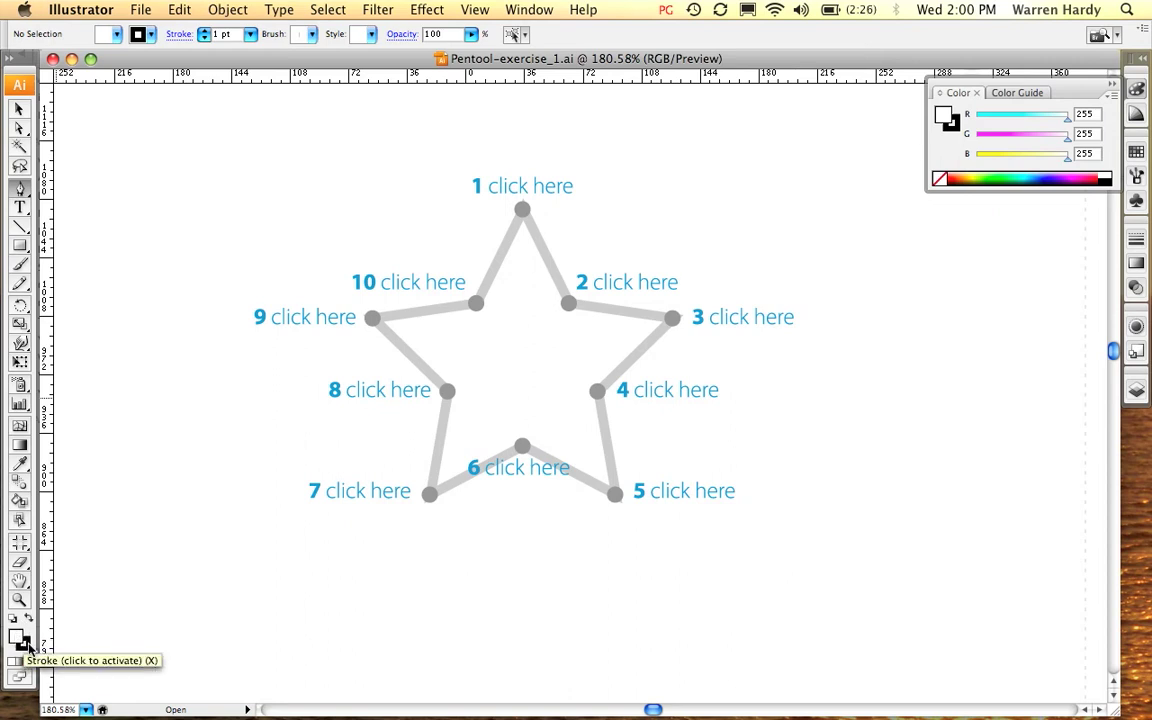
click(25, 645)
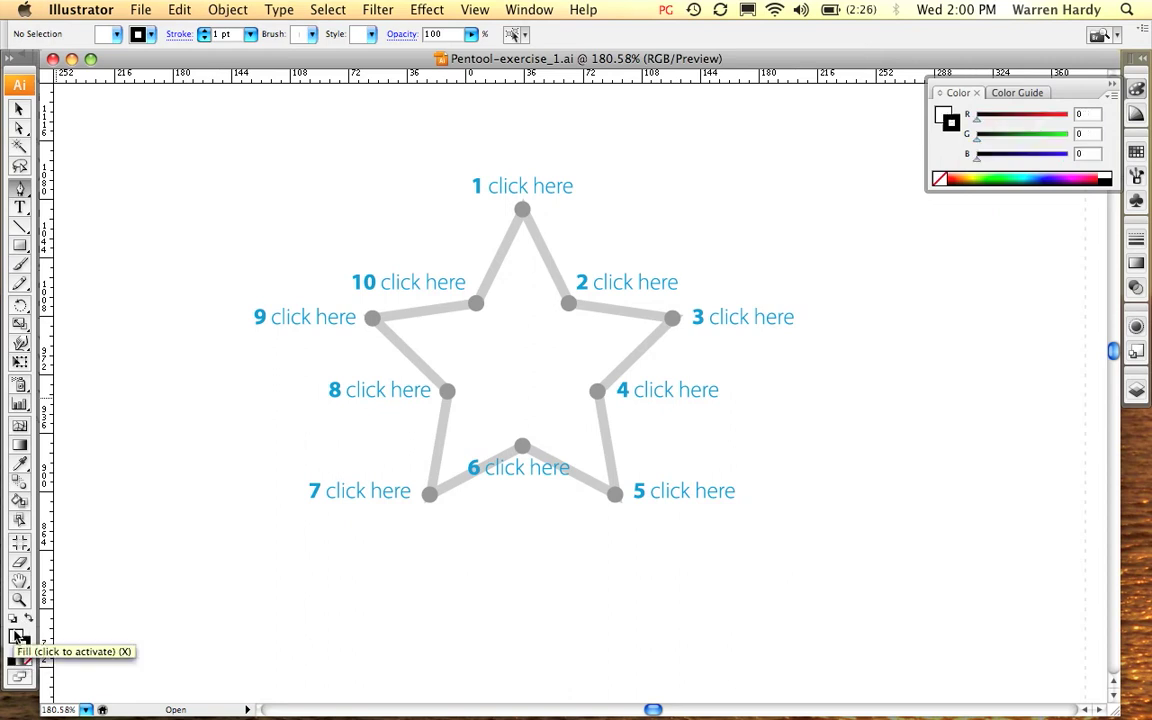
click(17, 637)
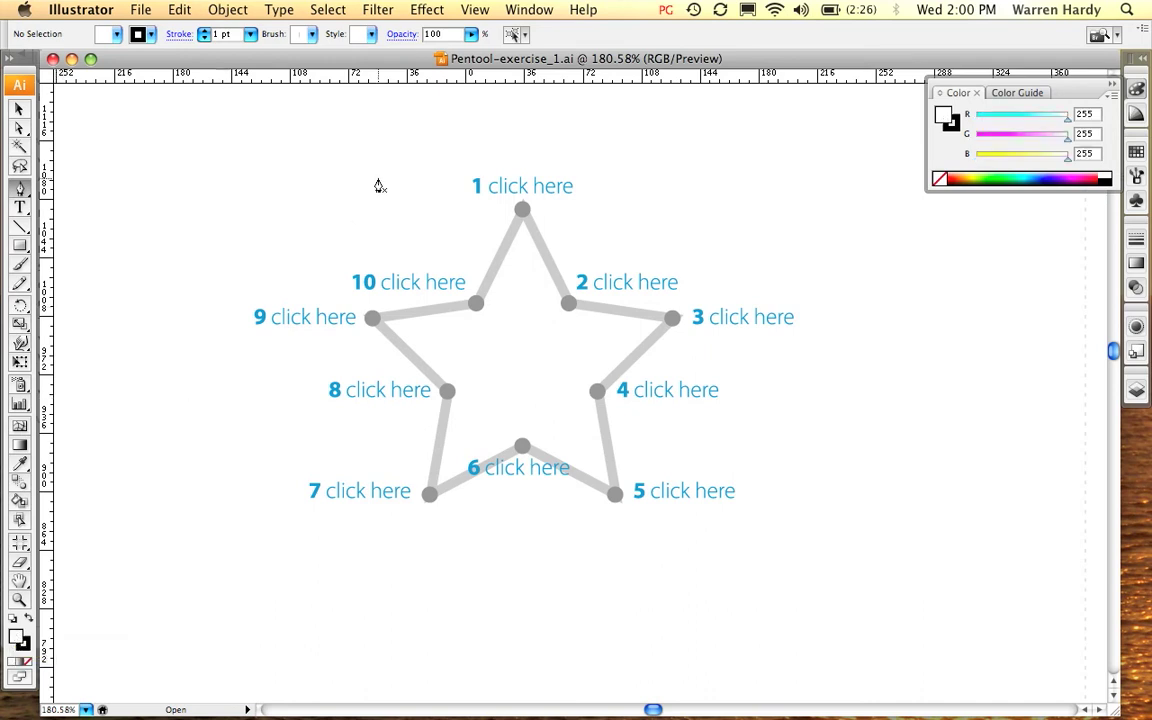
Step: Draw a closed seven-point shape about 162 by 122 pt beside the star with the Pen tool, using a white fill
click(399, 198)
click(494, 281)
click(494, 357)
click(375, 393)
click(232, 345)
click(232, 247)
click(334, 199)
click(399, 199)
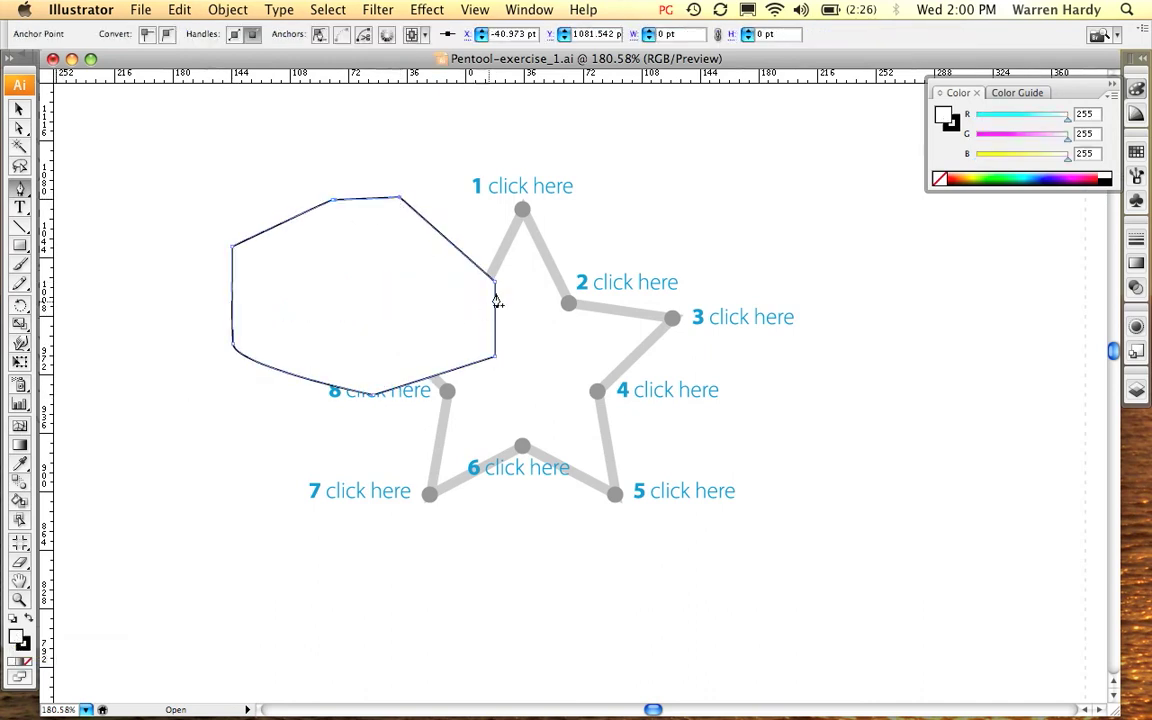
Step: Move the white-filled shape over the upper part of the star, and delete it
click(18, 108)
drag(321, 248, 523, 228)
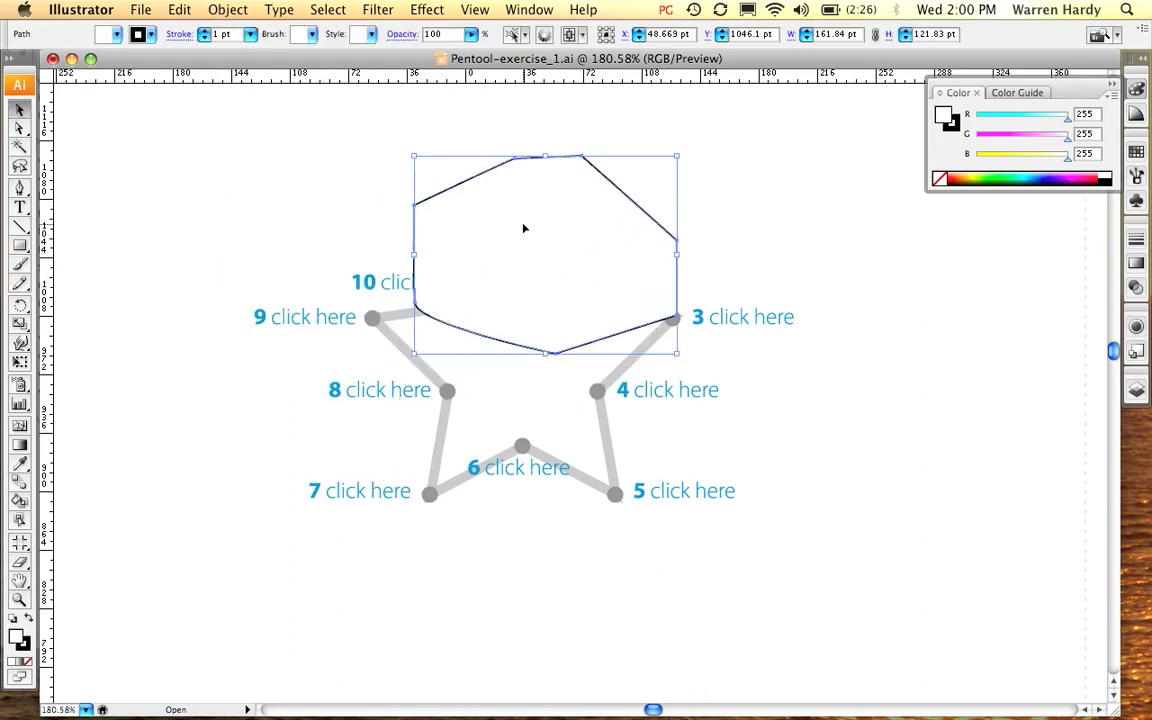
key(Delete)
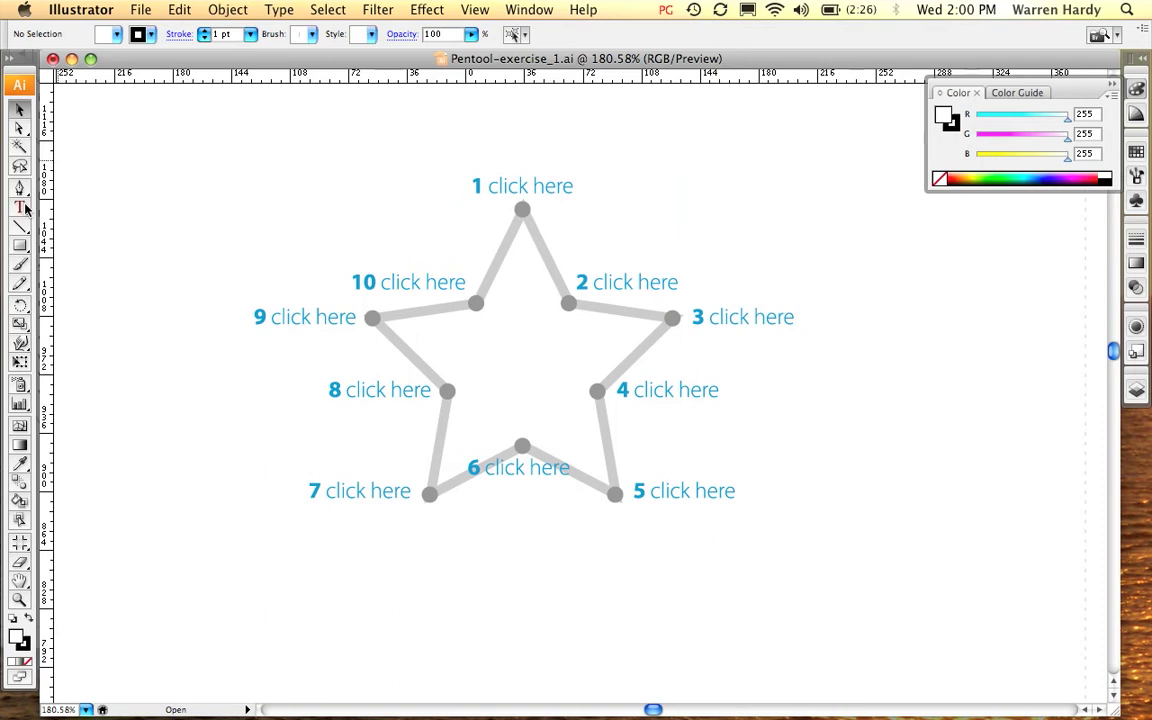
Step: Set the fill to none and trace the star with the Pen tool through points 1 to 10, closing and deselecting the path
click(19, 184)
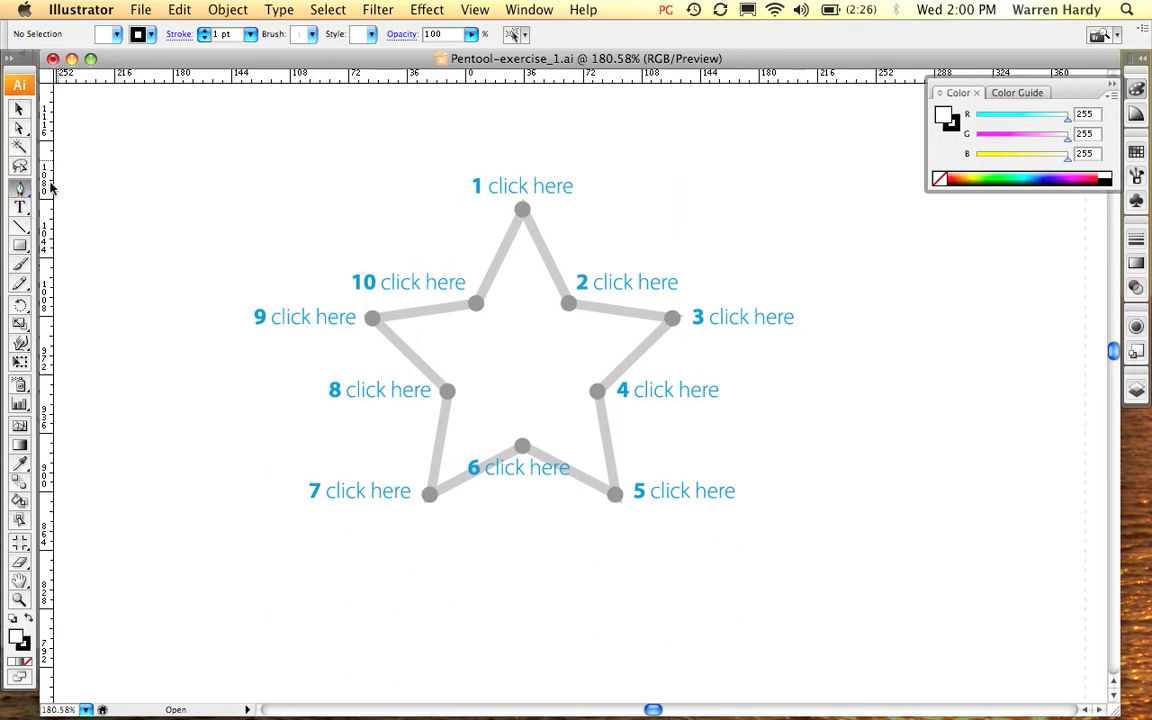
click(27, 663)
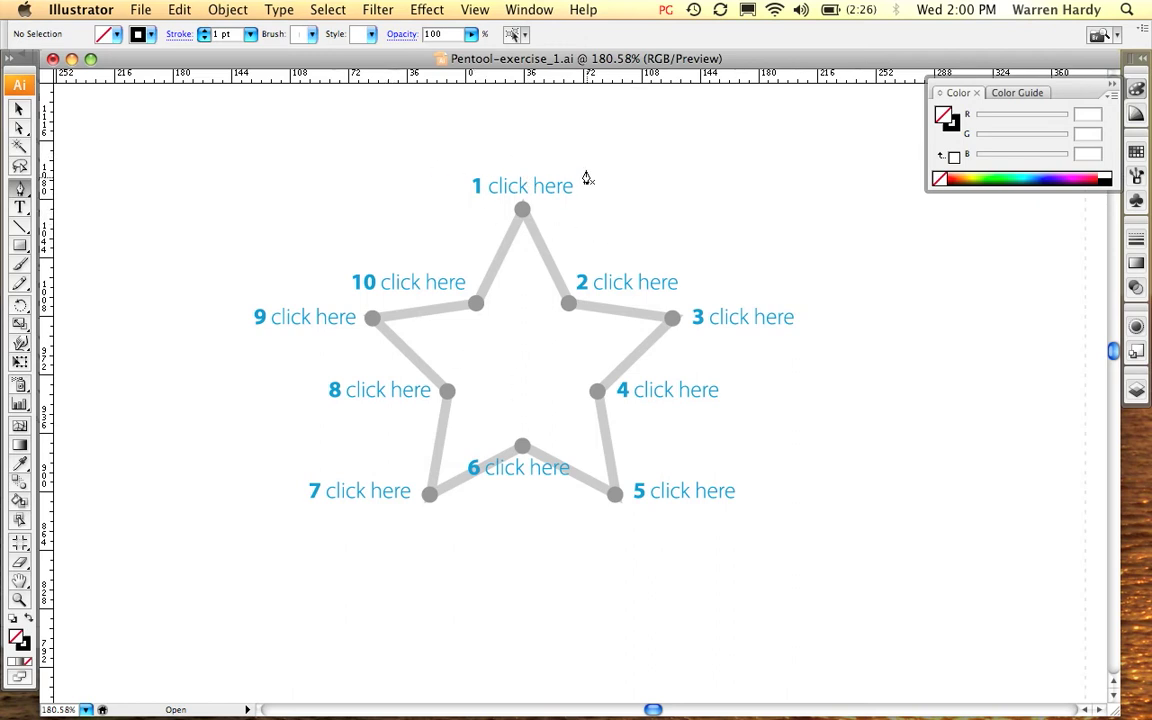
click(522, 212)
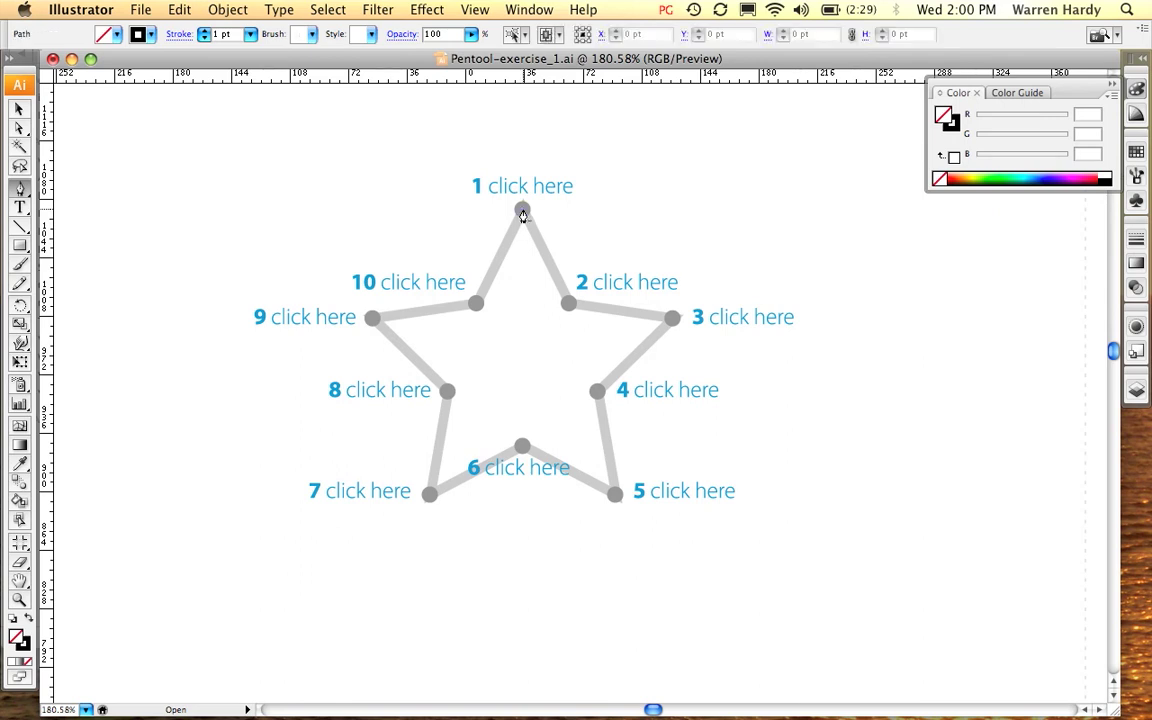
click(567, 306)
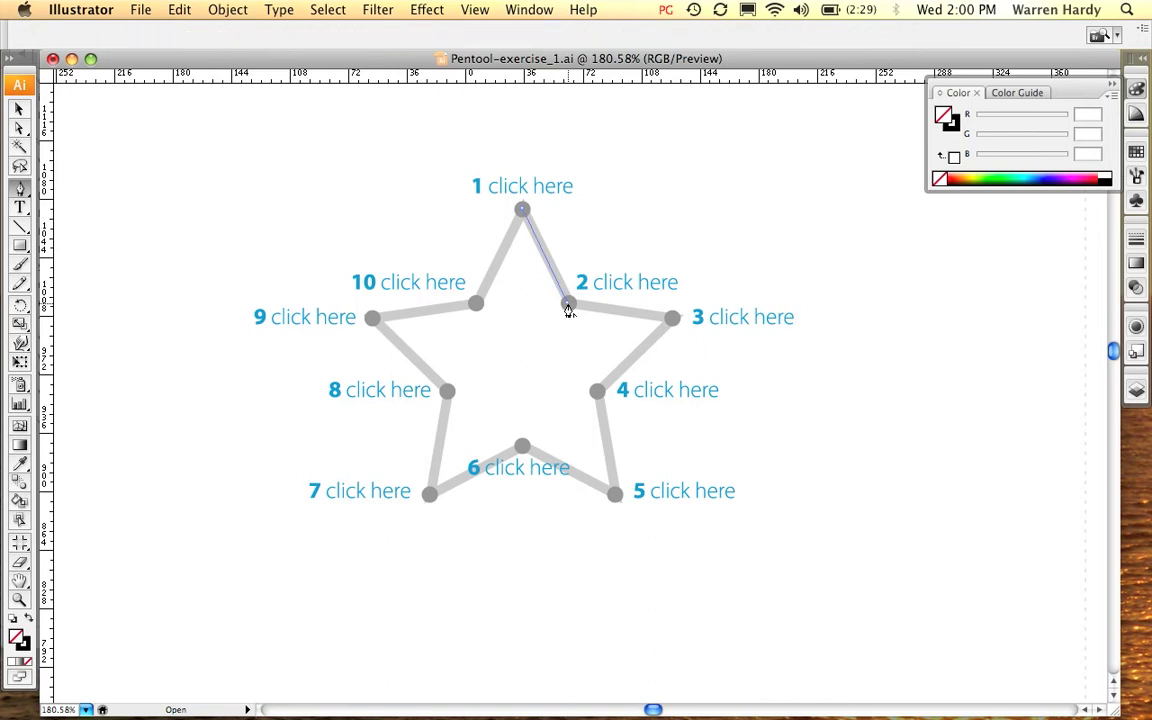
click(672, 319)
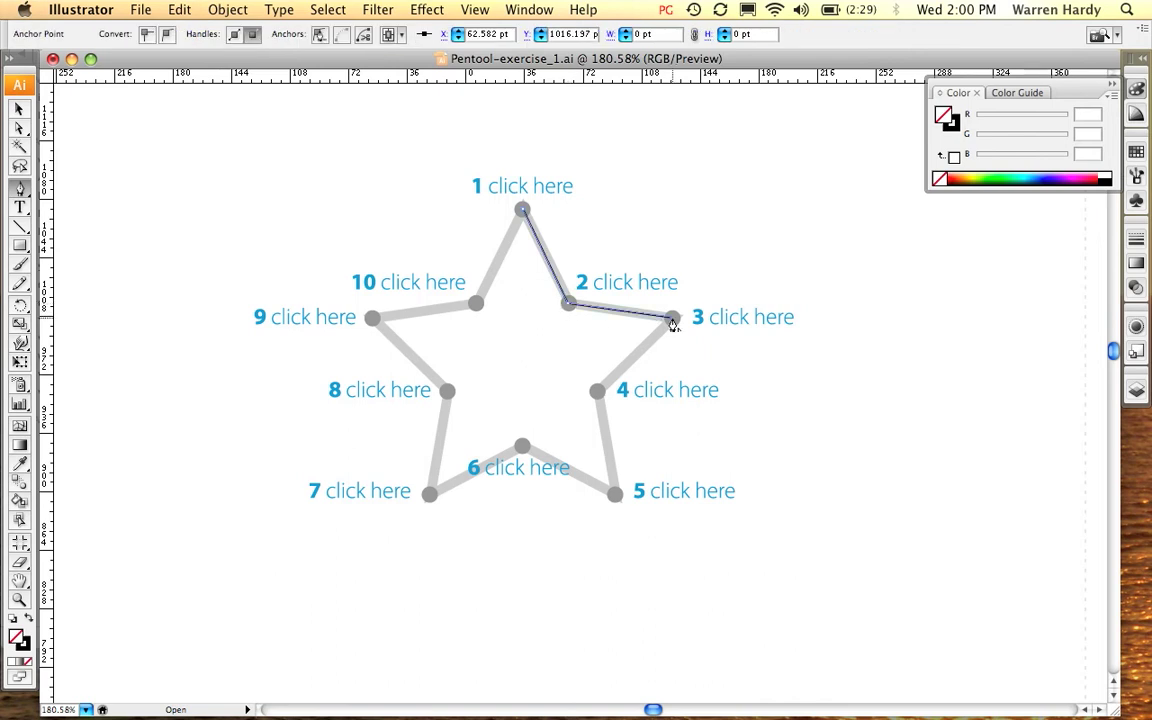
click(597, 393)
click(615, 495)
click(522, 449)
click(429, 495)
click(447, 392)
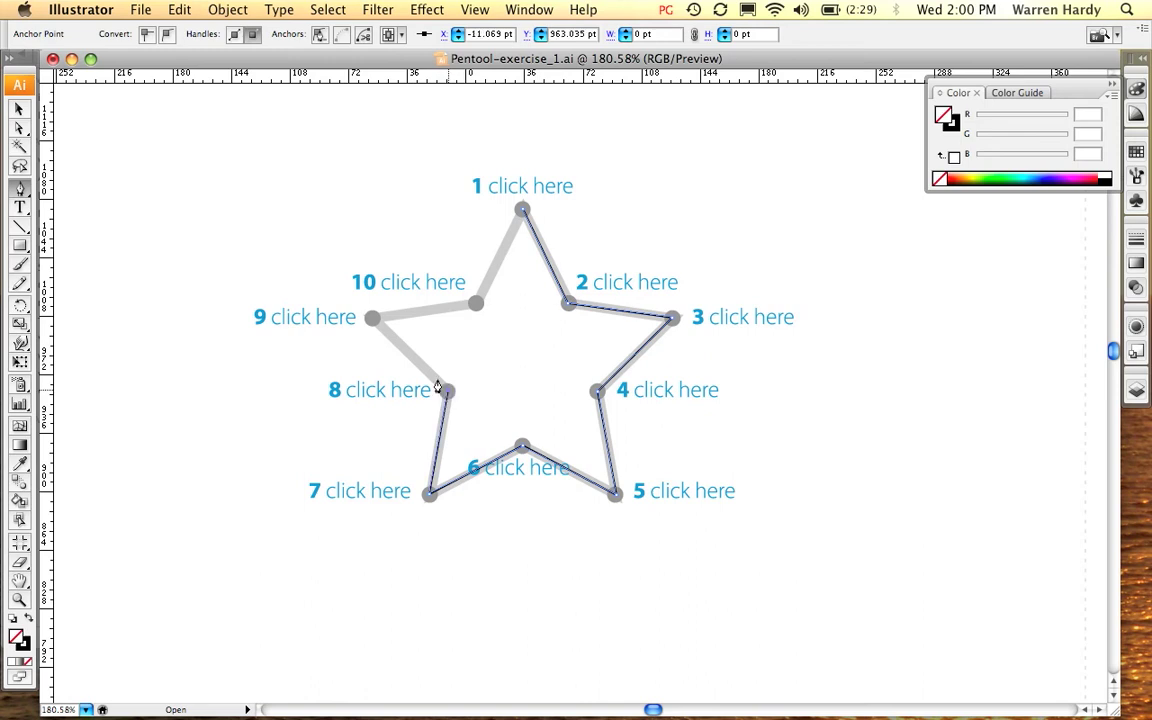
click(372, 318)
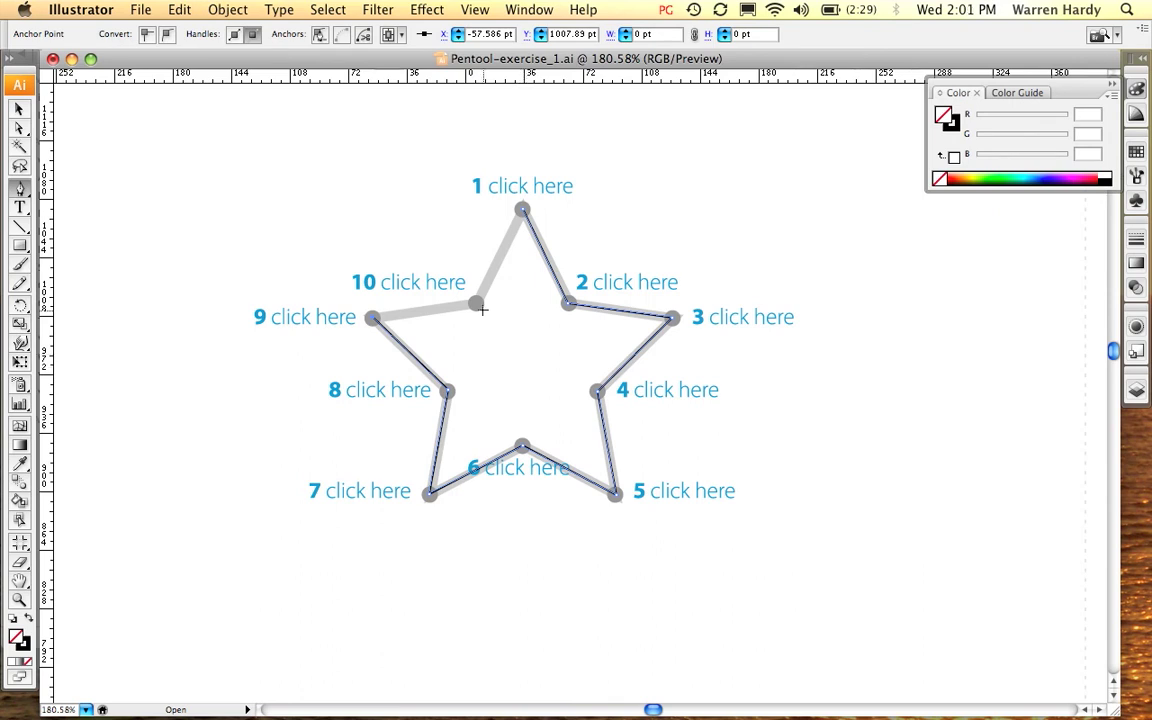
click(475, 303)
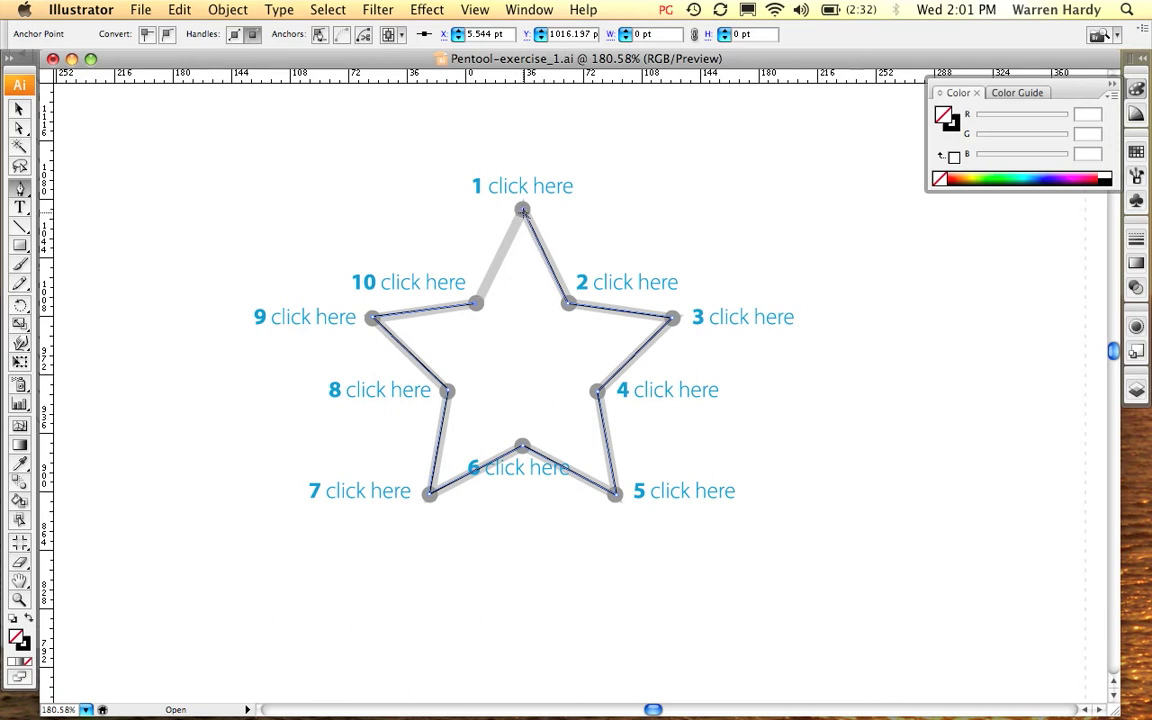
click(522, 209)
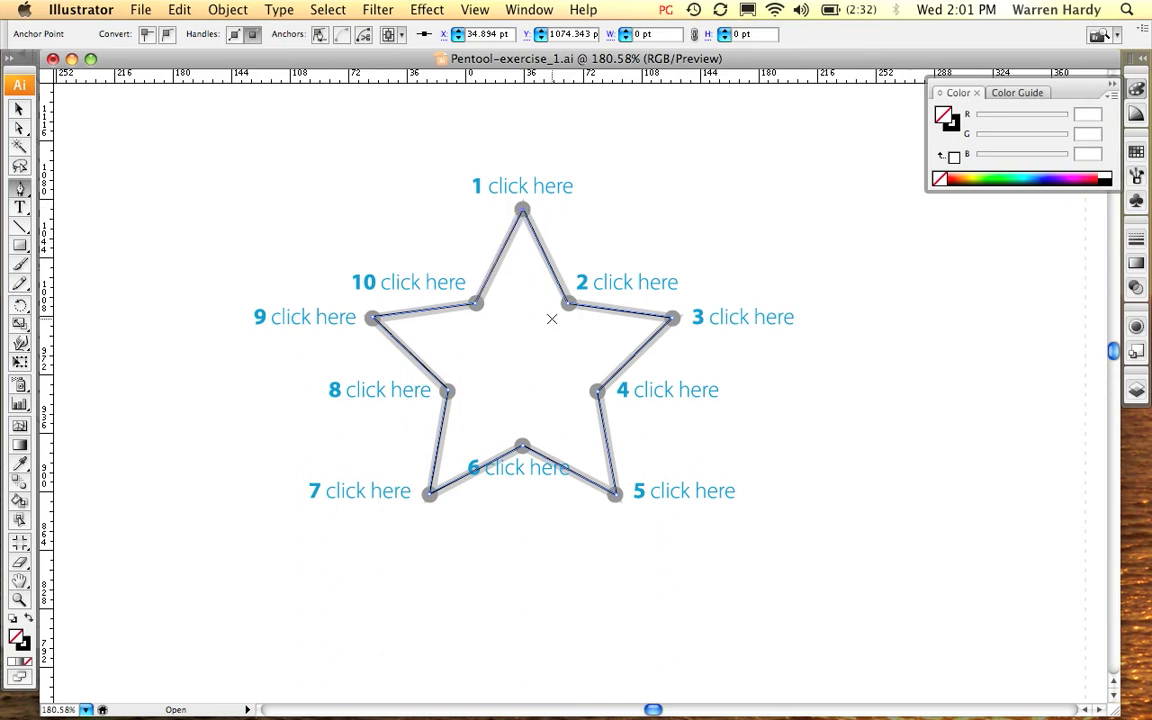
super+click(726, 239)
Step: Trace the upper-right quarter of the Curved lines circle with the Pen tool from point 1 to 3, extending straight handles to 2 and 4
key(super+minus)
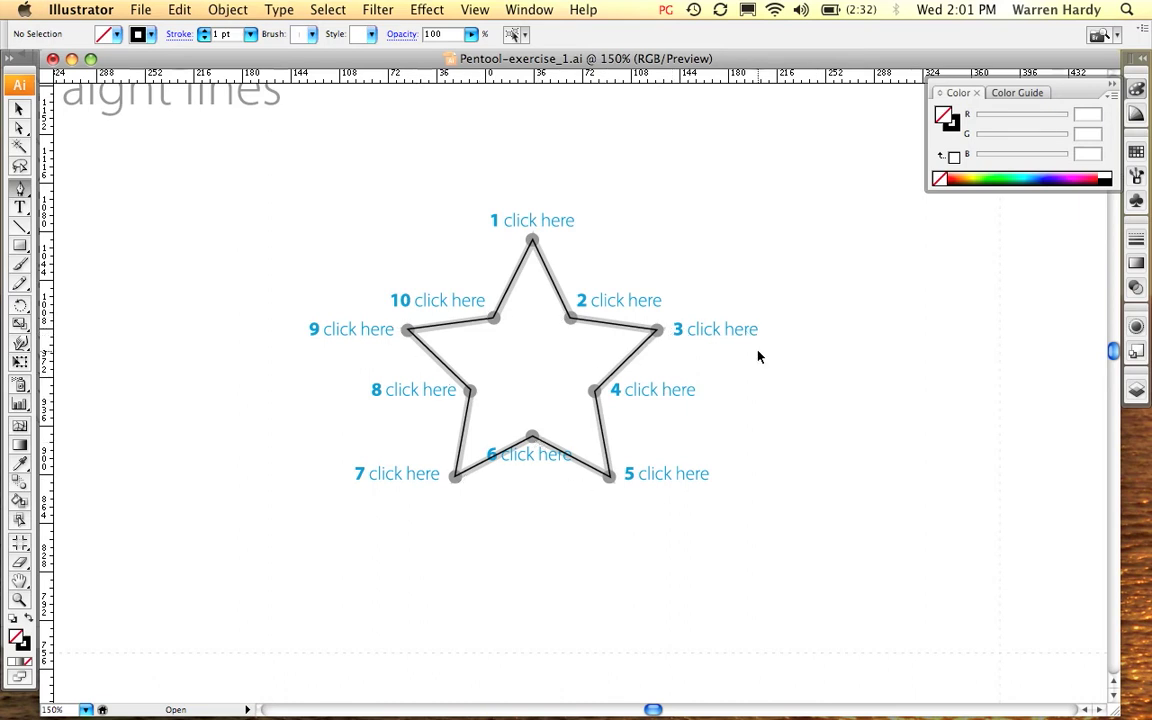
key(super+minus)
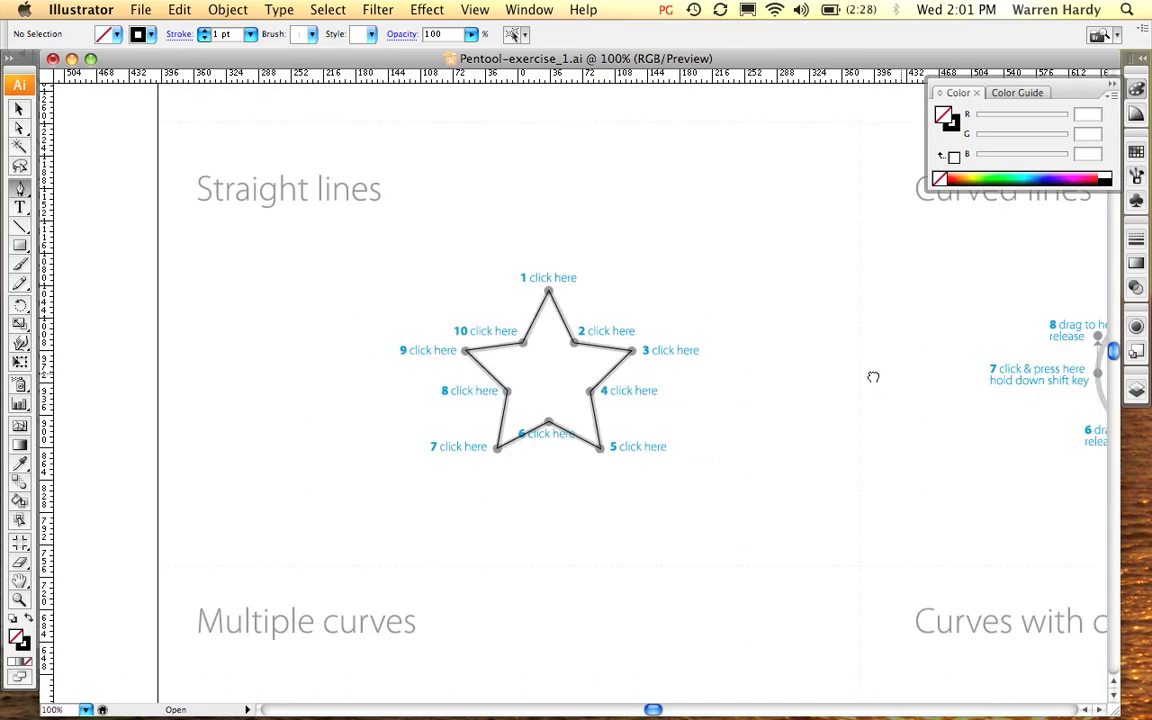
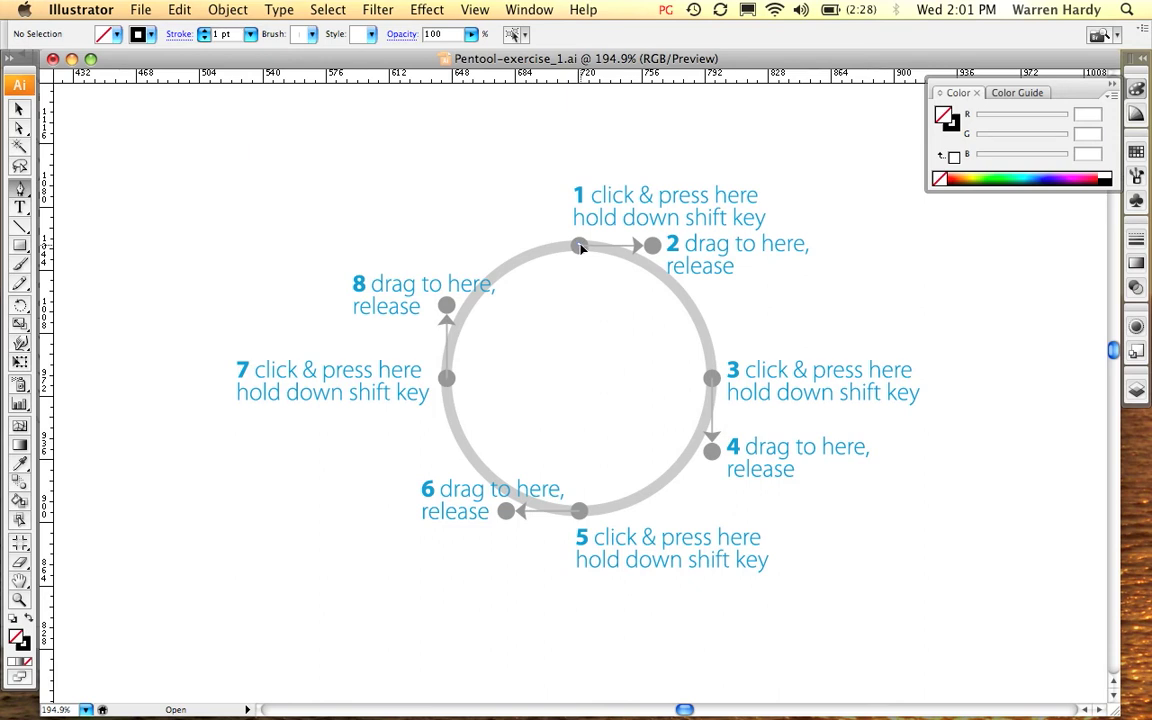
drag(580, 245, 654, 250)
drag(654, 250, 652, 245)
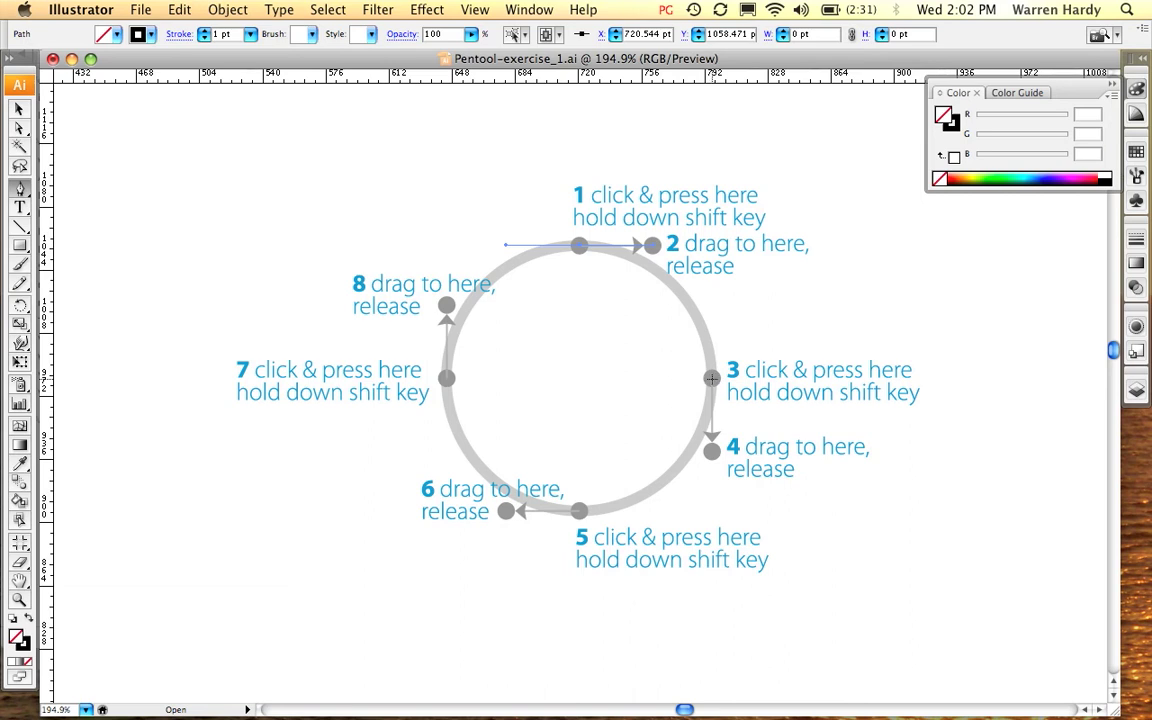
click(711, 378)
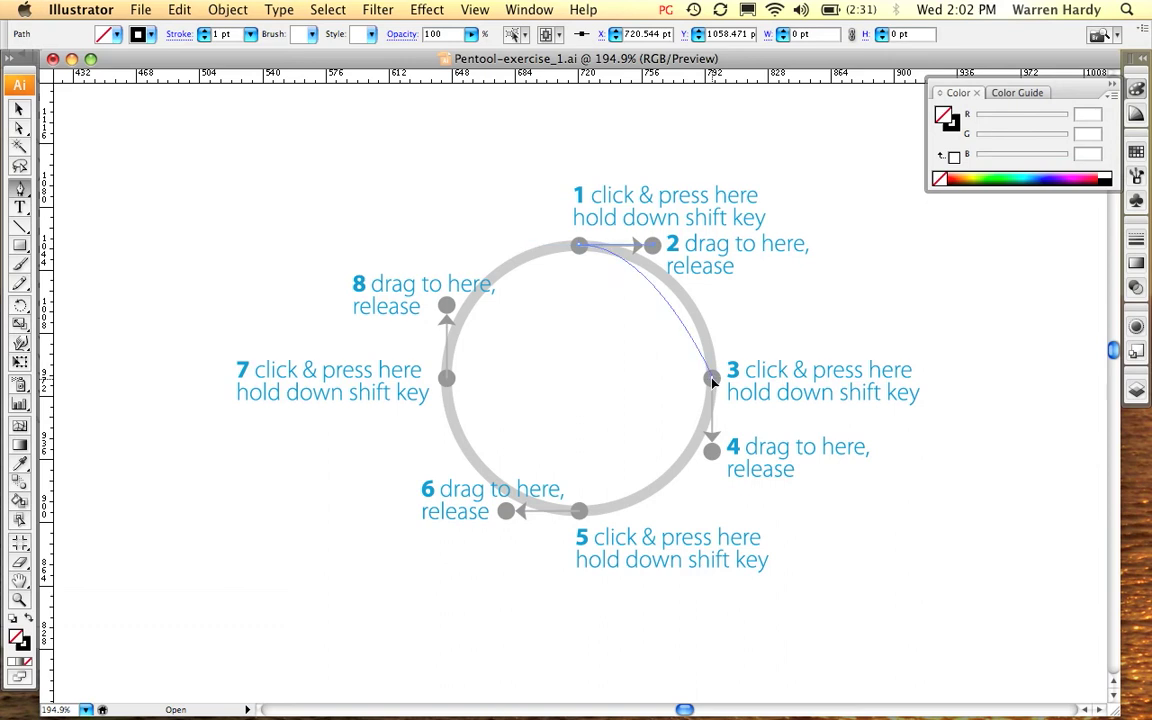
drag(712, 380, 715, 455)
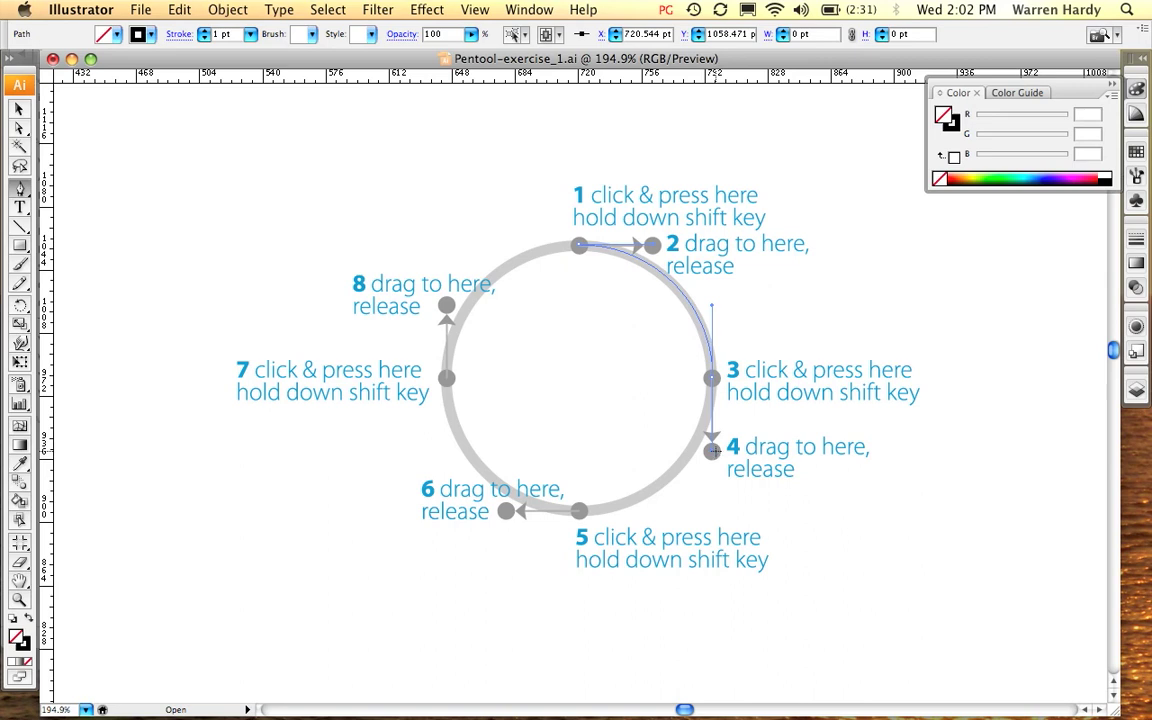
drag(712, 451, 712, 451)
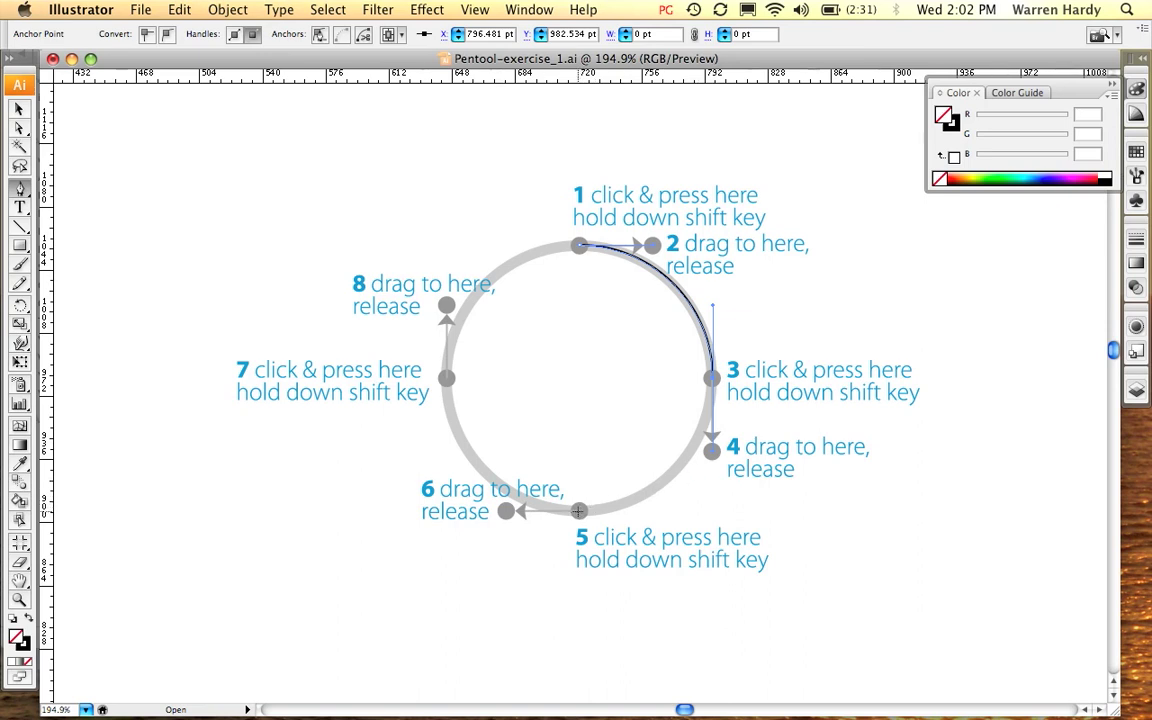
Step: Trace the rest of the circle through points 5 and 7 with handles at 6 and 8, close it at point 1 and deselect it
drag(578, 511, 508, 513)
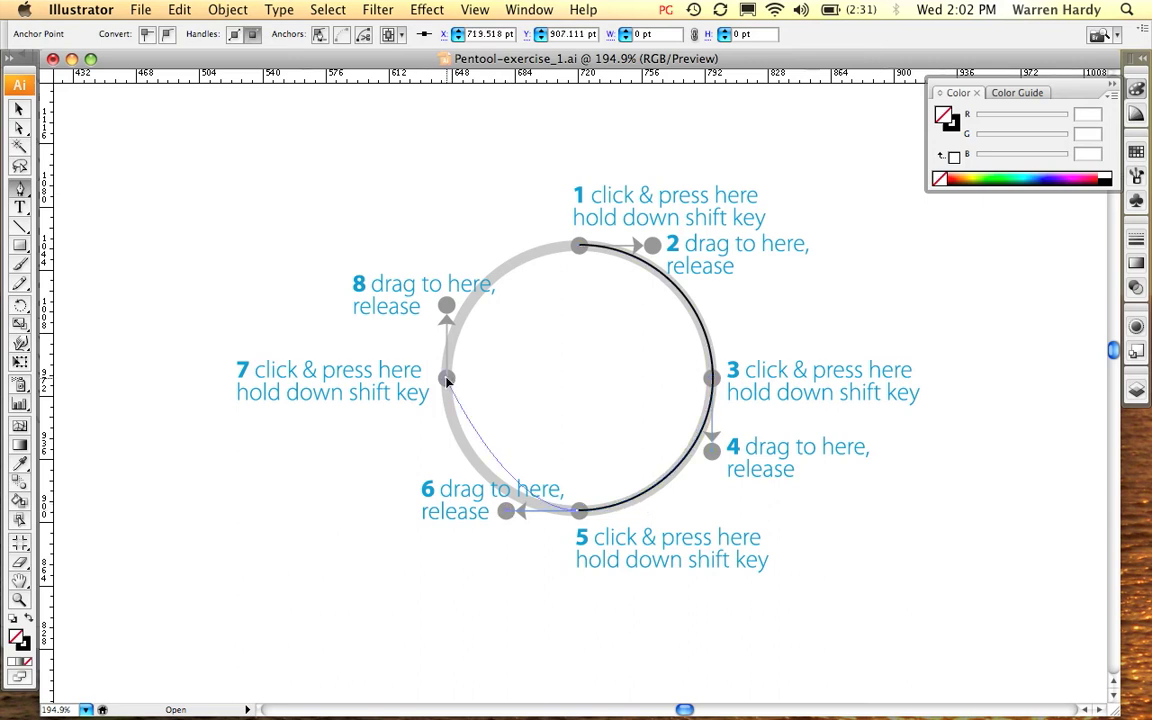
drag(447, 379, 449, 307)
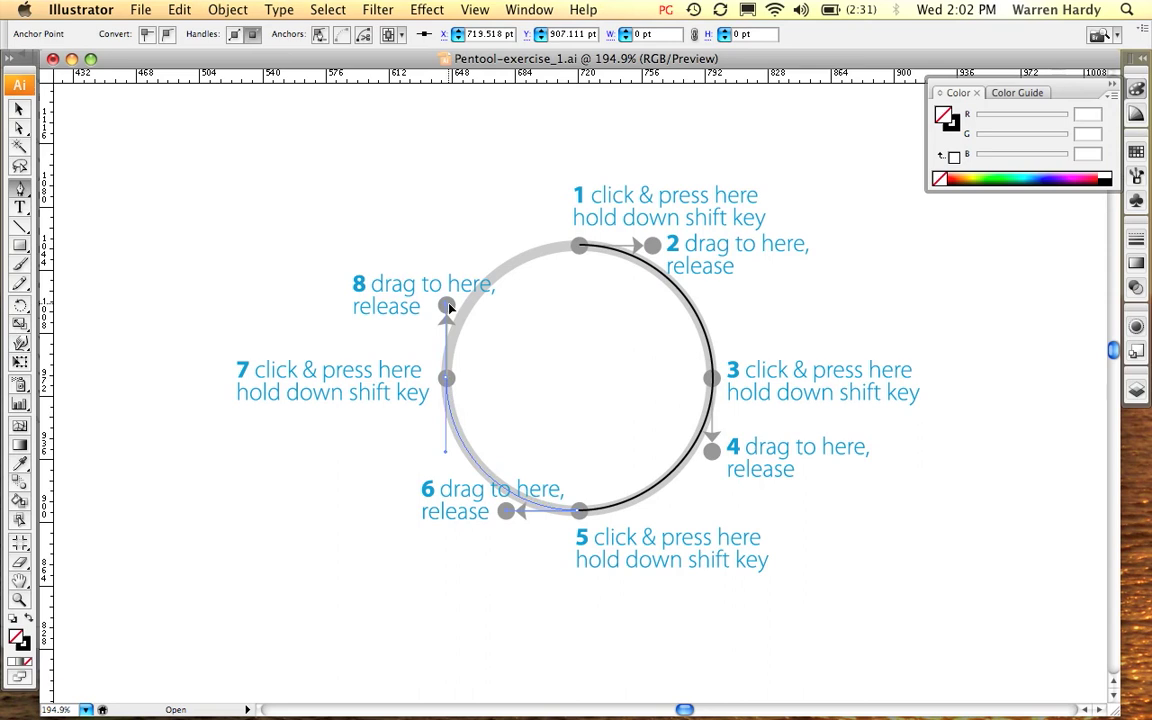
click(579, 245)
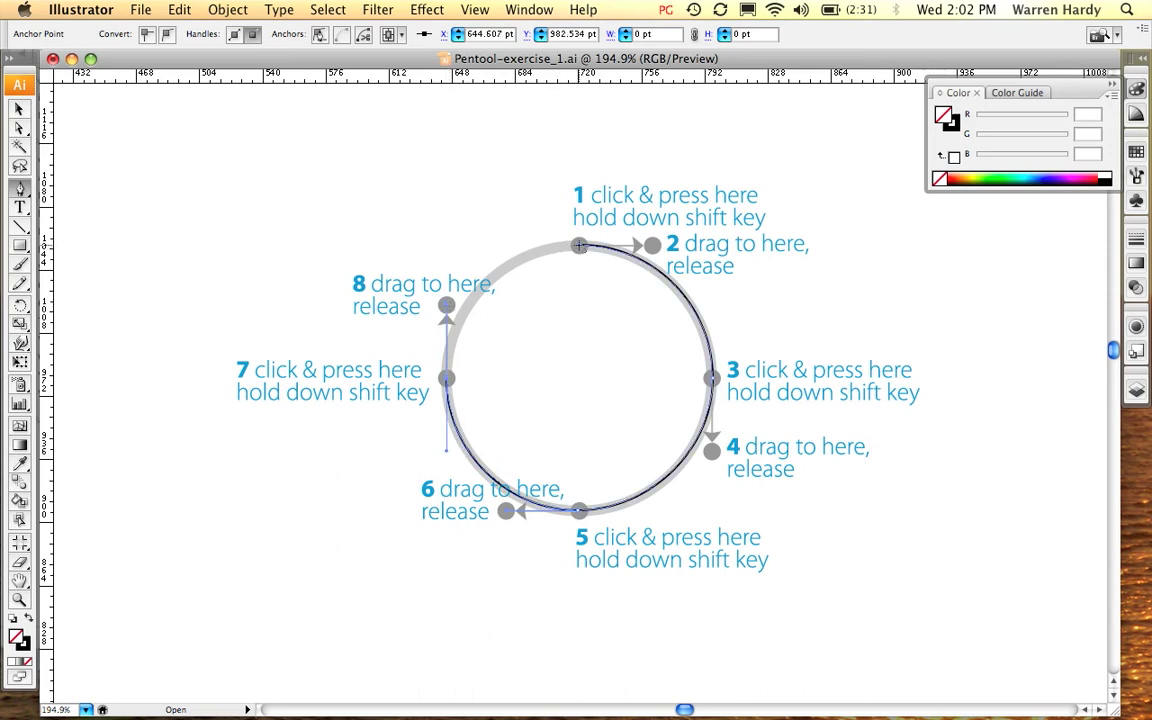
drag(579, 245, 655, 247)
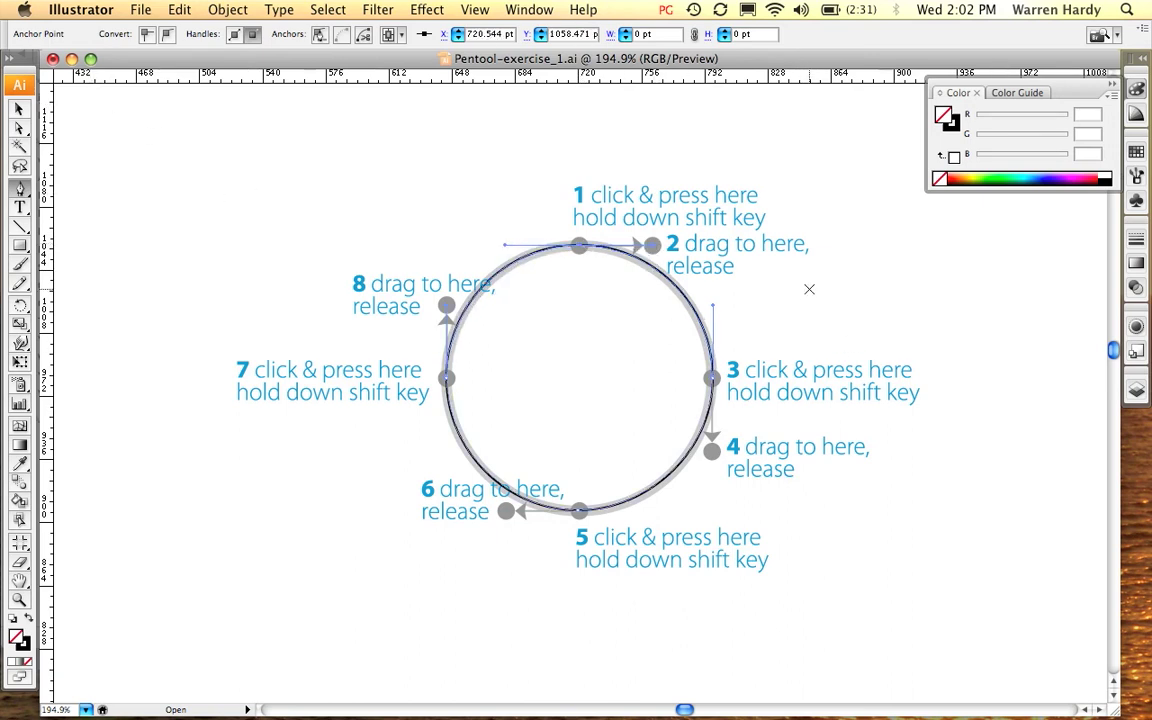
click(20, 108)
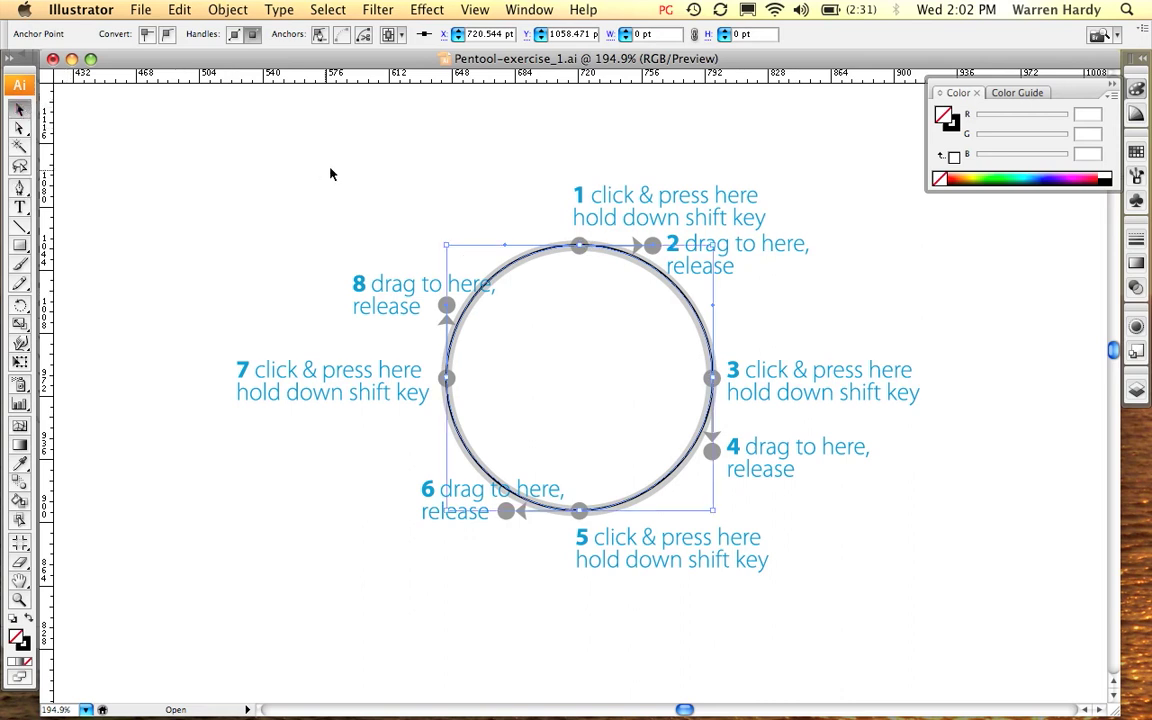
click(299, 152)
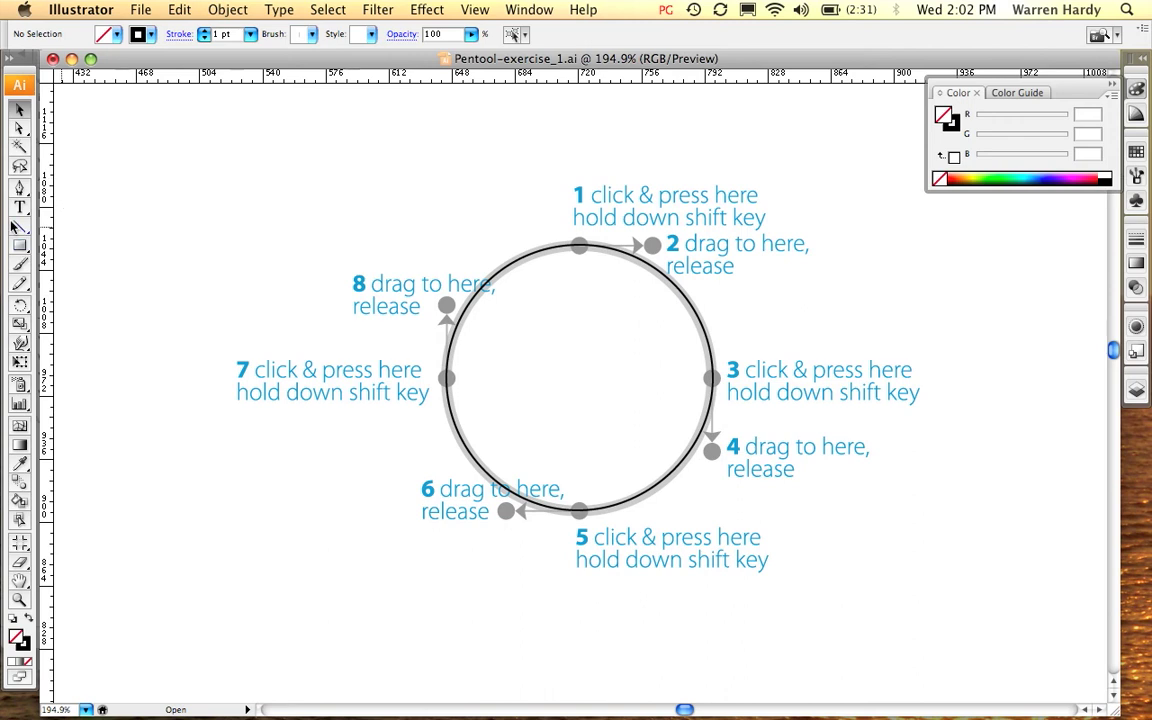
Step: Trace the Multiple curves wave with the Pen tool through points 1, 3, 5 and 7 with vertical handles to 2, 4, 6 and 8, and deselect it
click(20, 187)
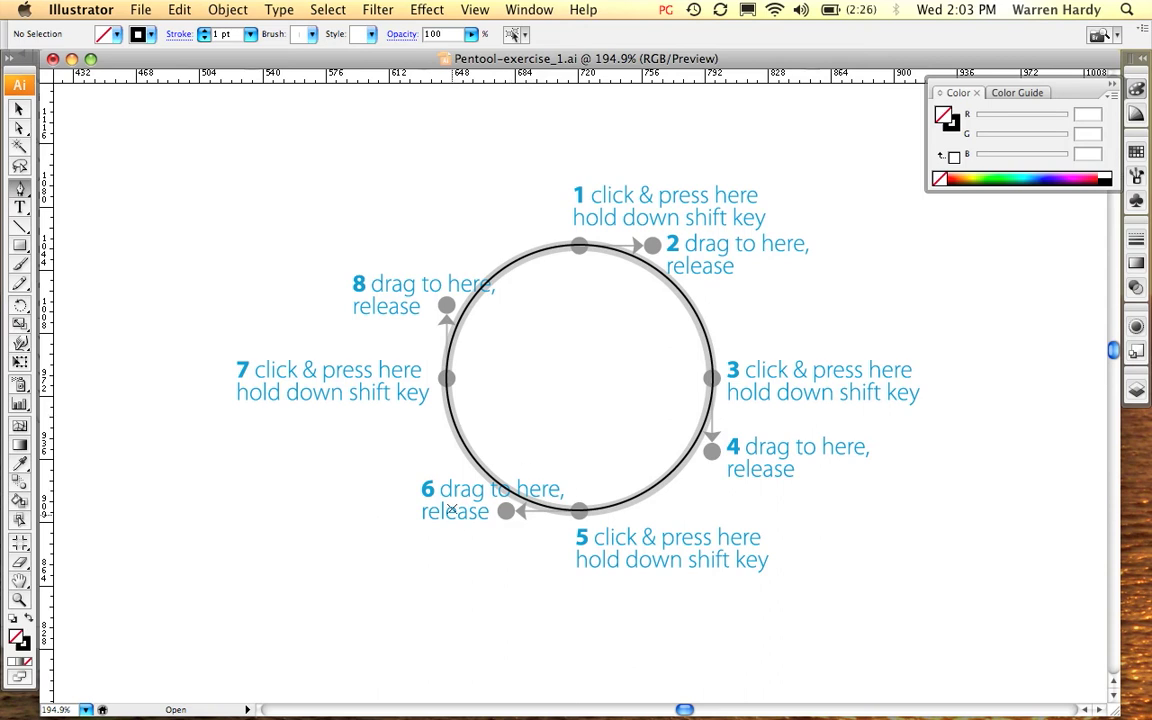
key(super+minus)
key(super+minus)
key(super+minus)
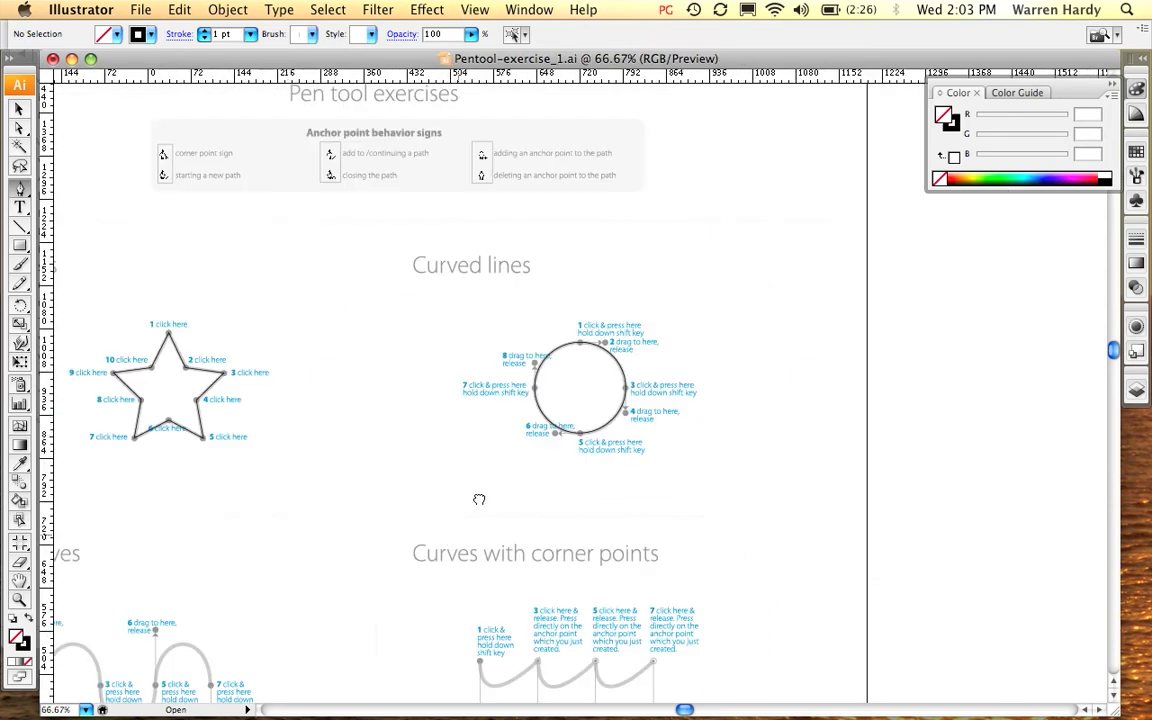
mouse_move(478, 501)
mouse_down()
mouse_move(560, 386)
mouse_move(545, 352)
mouse_move(554, 338)
mouse_up()
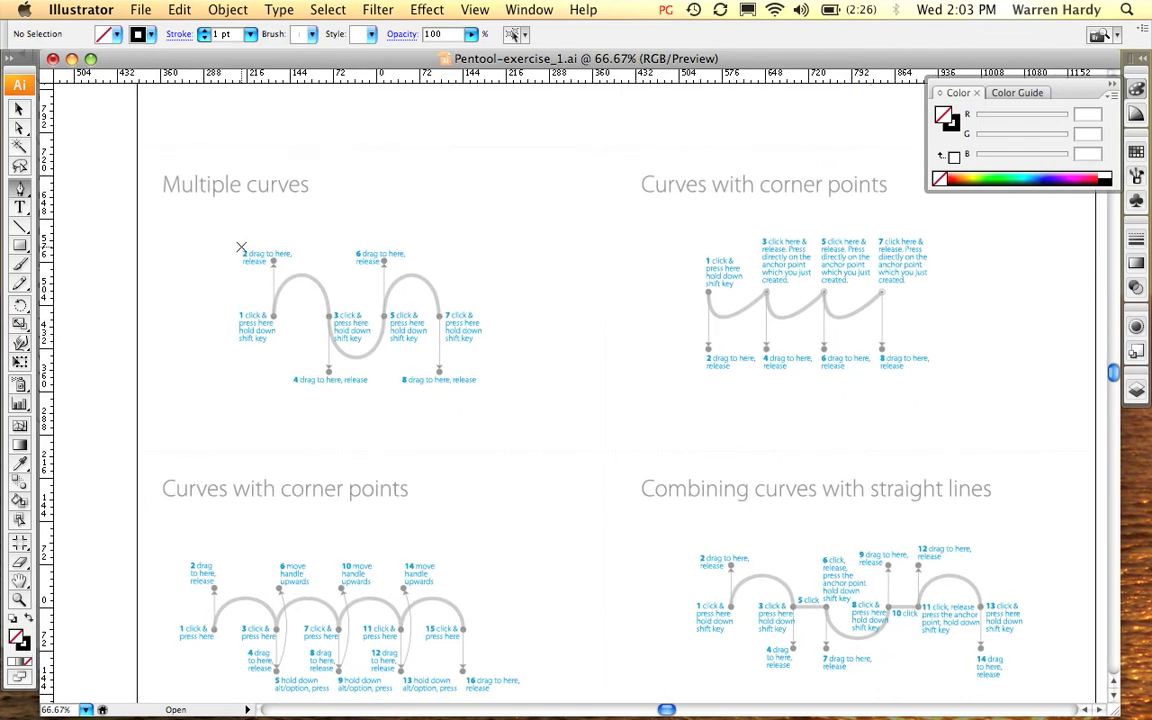
key(super+space)
mouse_move(192, 210)
mouse_down()
mouse_move(334, 262)
mouse_move(516, 443)
mouse_up()
scroll(510, 381, right, 3)
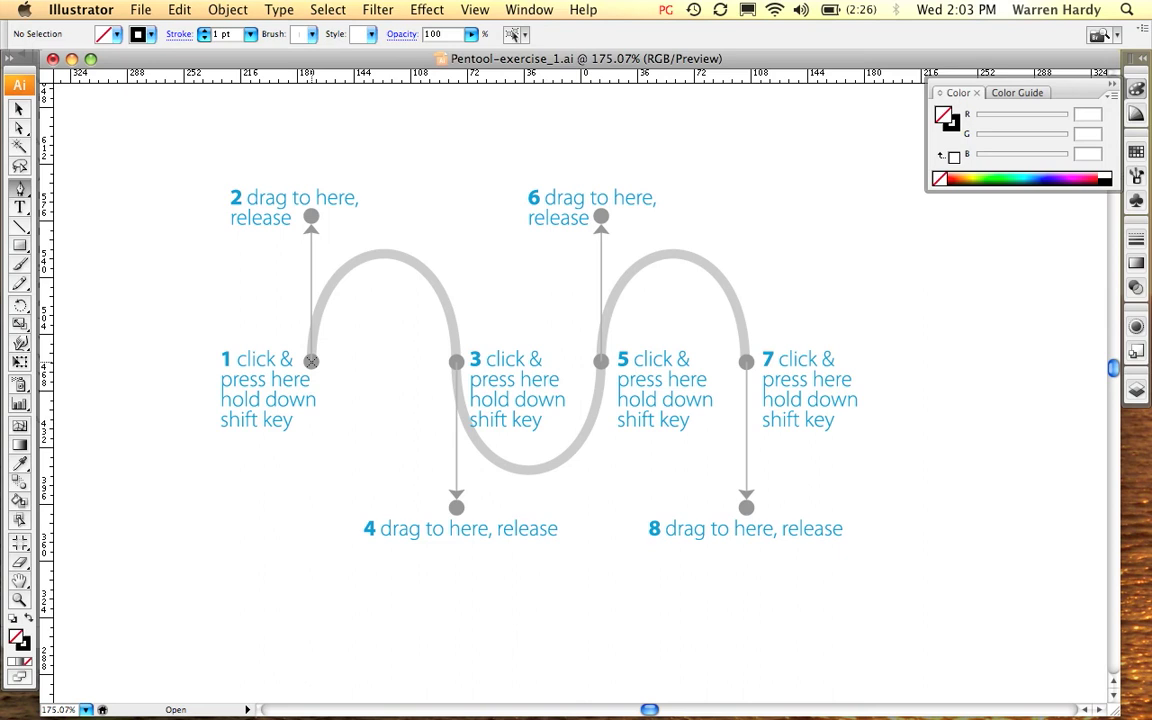
drag(311, 362, 312, 220)
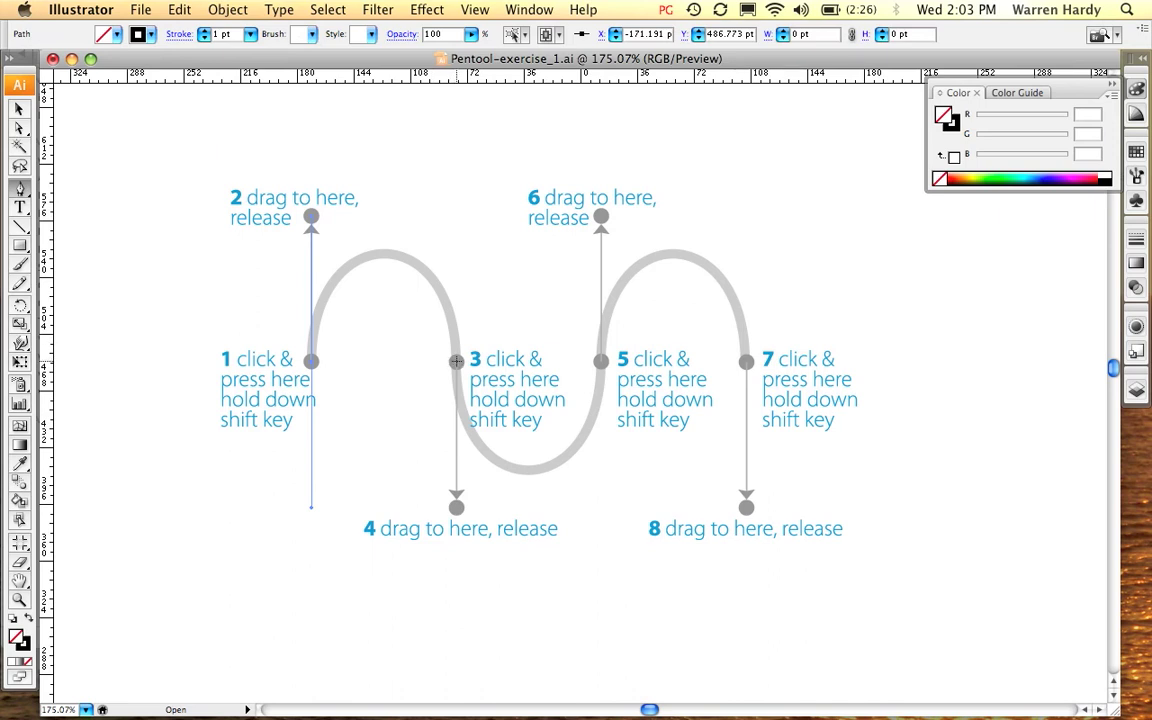
drag(456, 361, 457, 364)
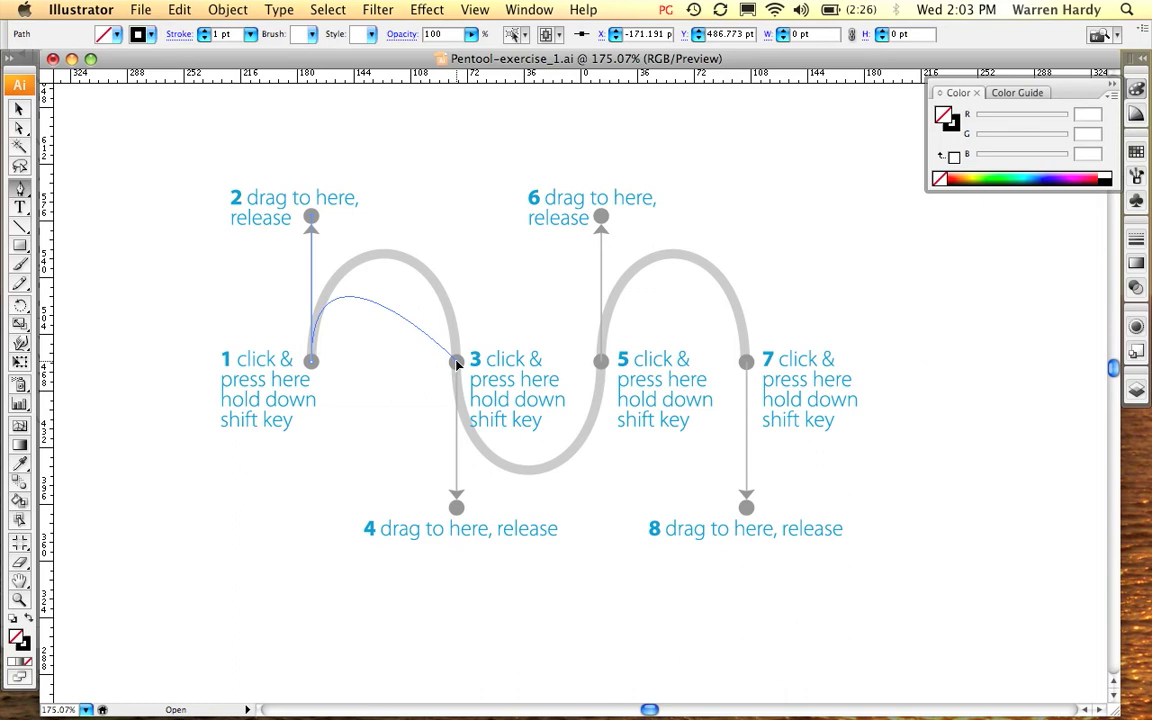
drag(457, 364, 458, 506)
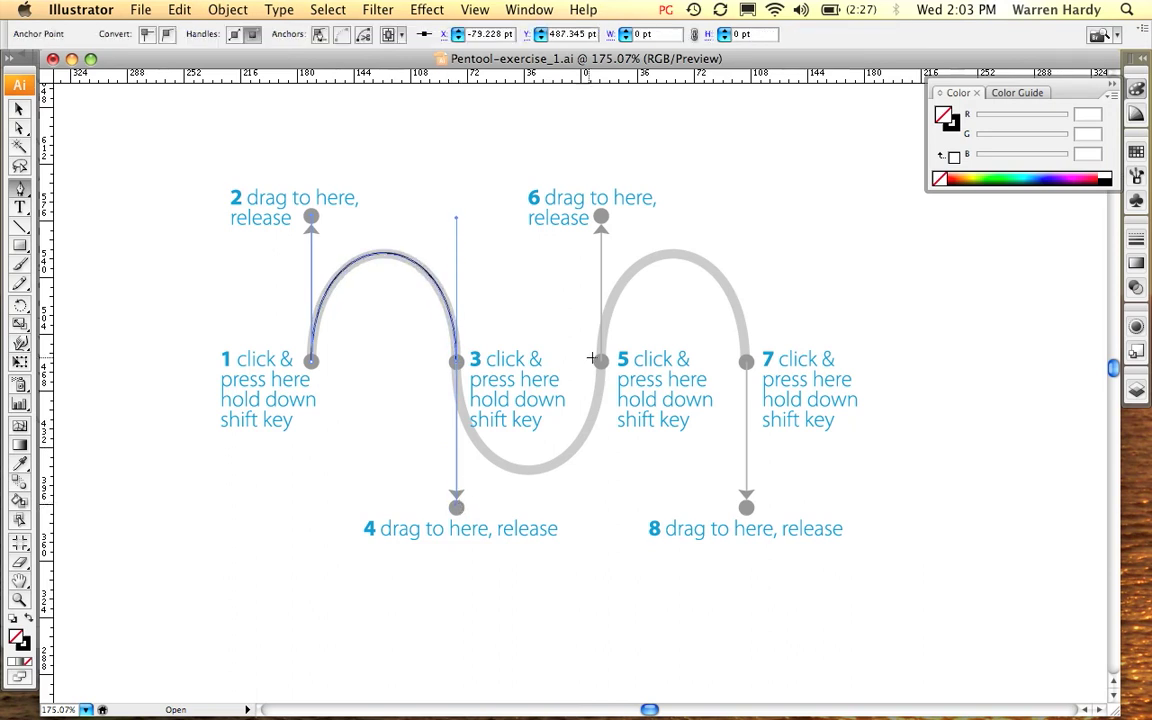
drag(602, 362, 603, 219)
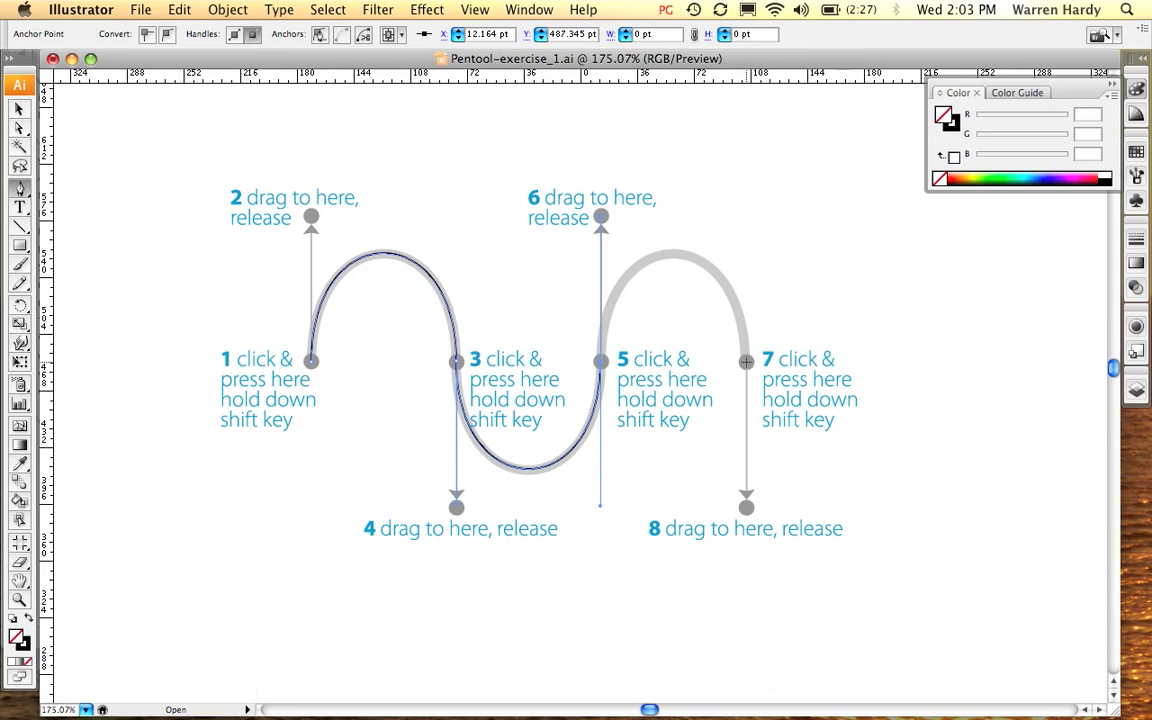
drag(746, 362, 753, 511)
super+click(887, 309)
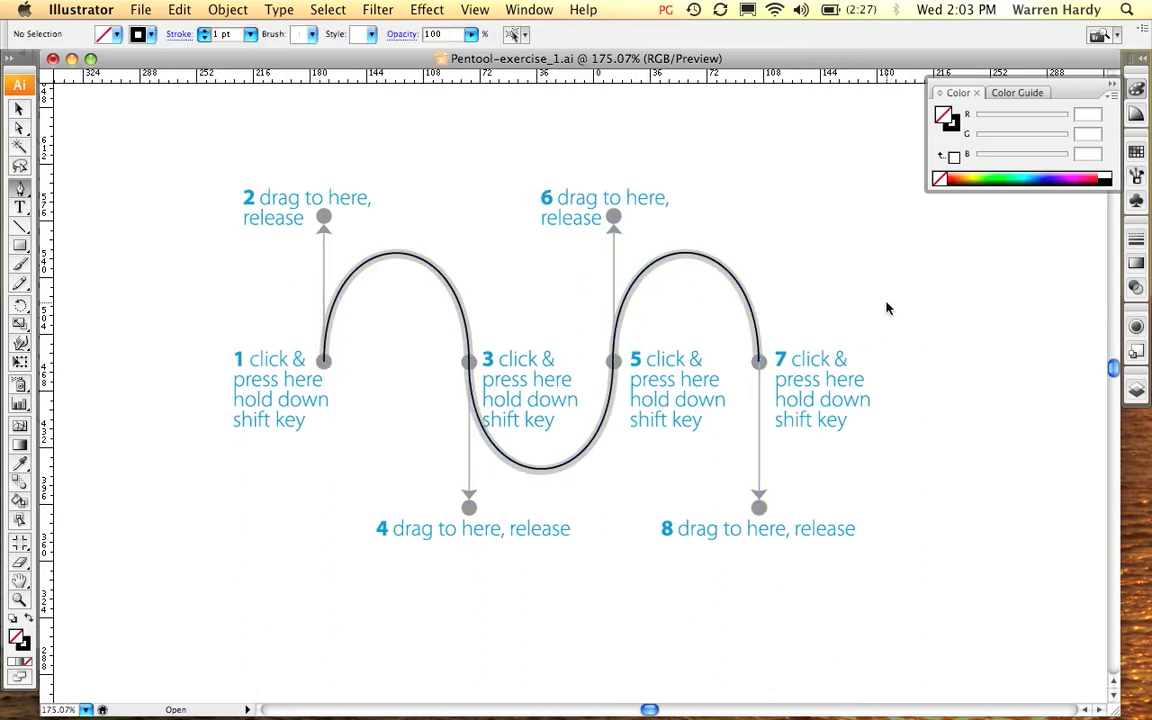
Step: Trace the first curve of the upper Curves with corner points exercise from point 1 to point 3, with the starting handle extended to 2
drag(835, 314, 353, 322)
drag(527, 327, 509, 329)
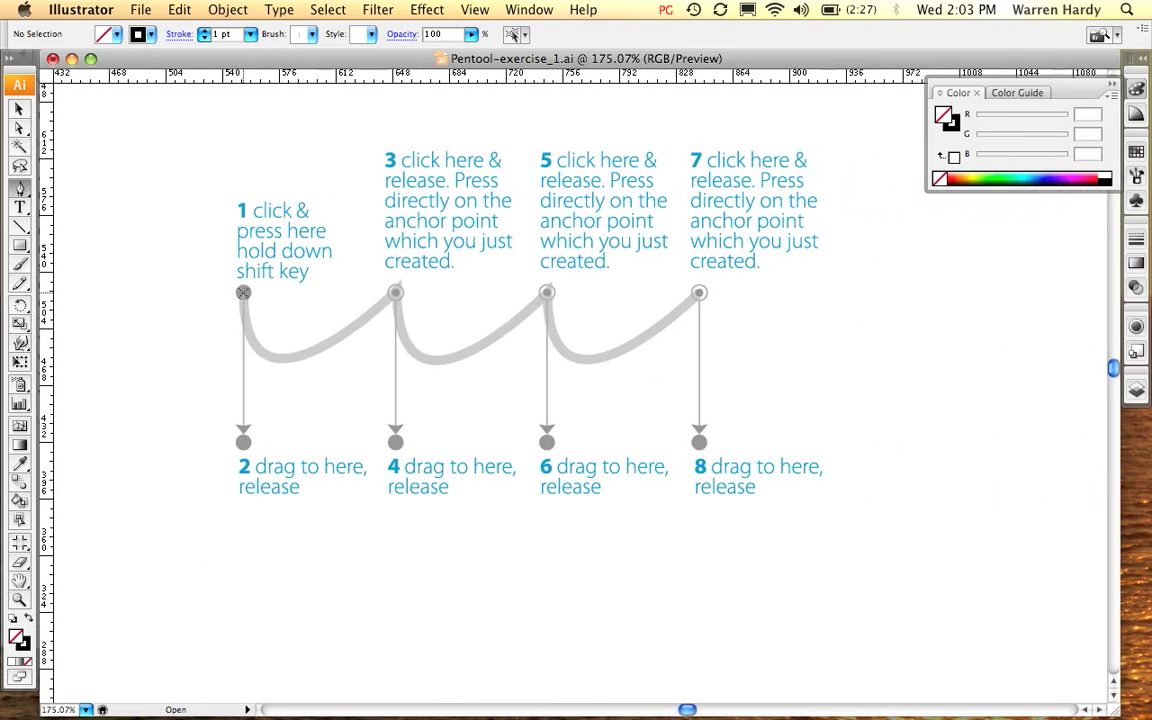
drag(243, 294, 247, 443)
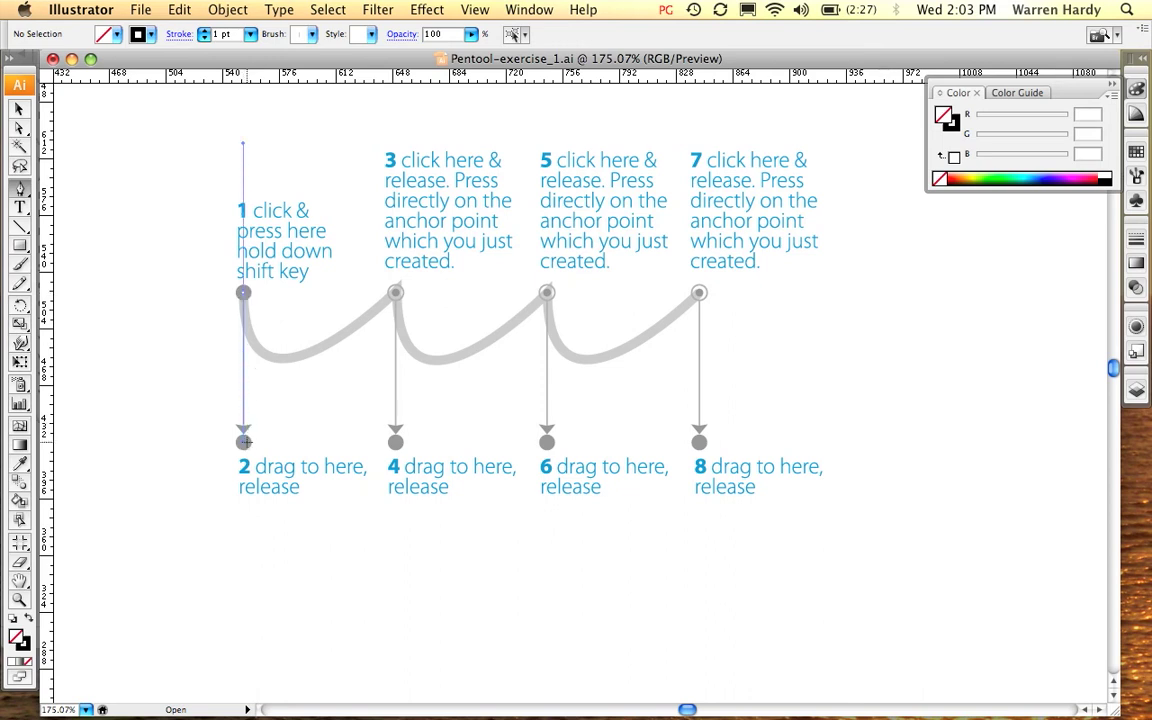
click(396, 293)
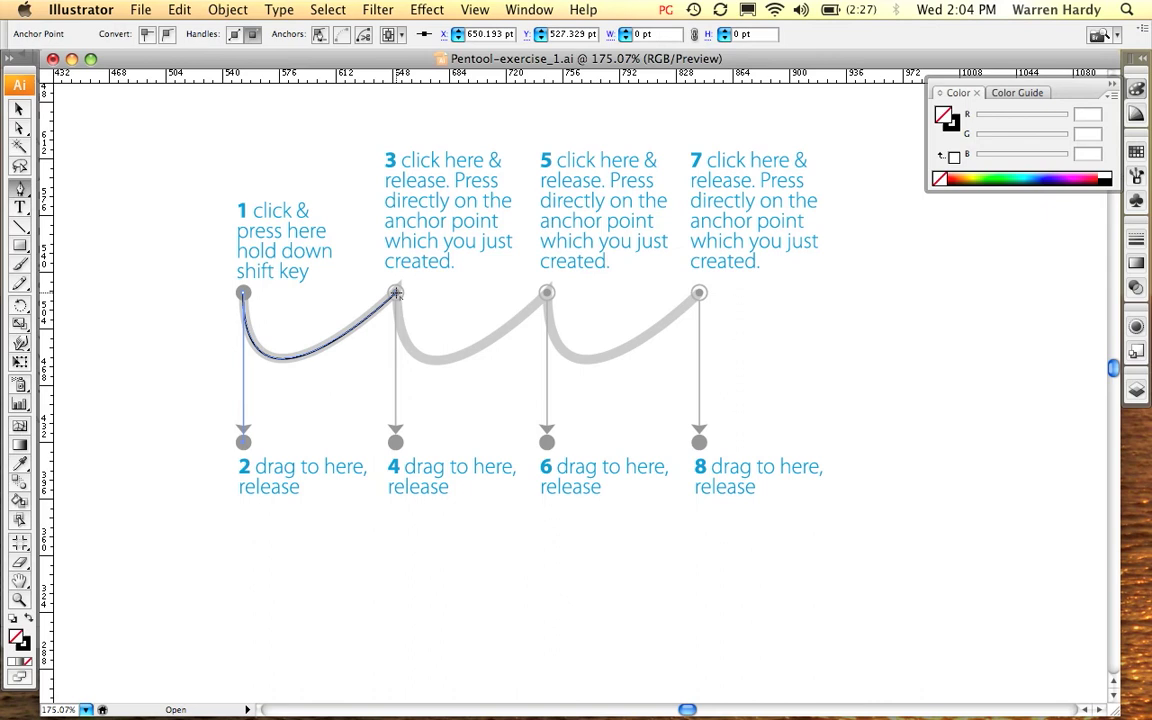
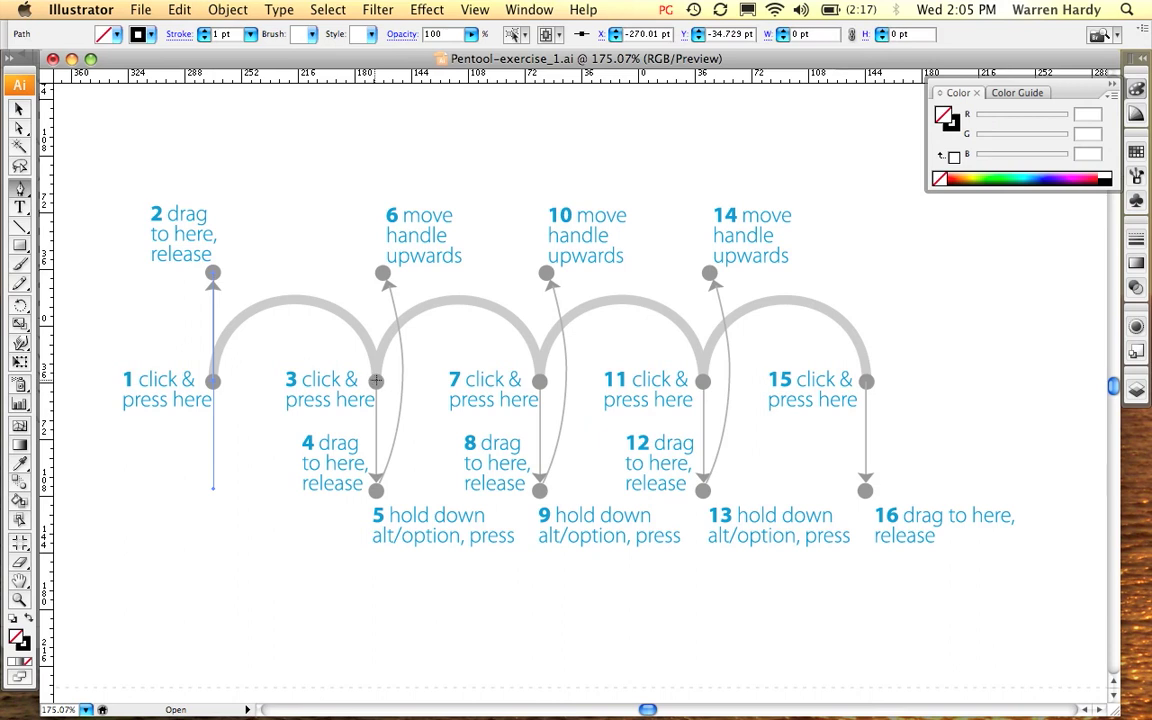
Step: Complete the first two arcs of the lower Curves with corner points exercise at points 3 and 7, redirecting their outgoing handles upward to 6 and 10
drag(376, 381, 378, 490)
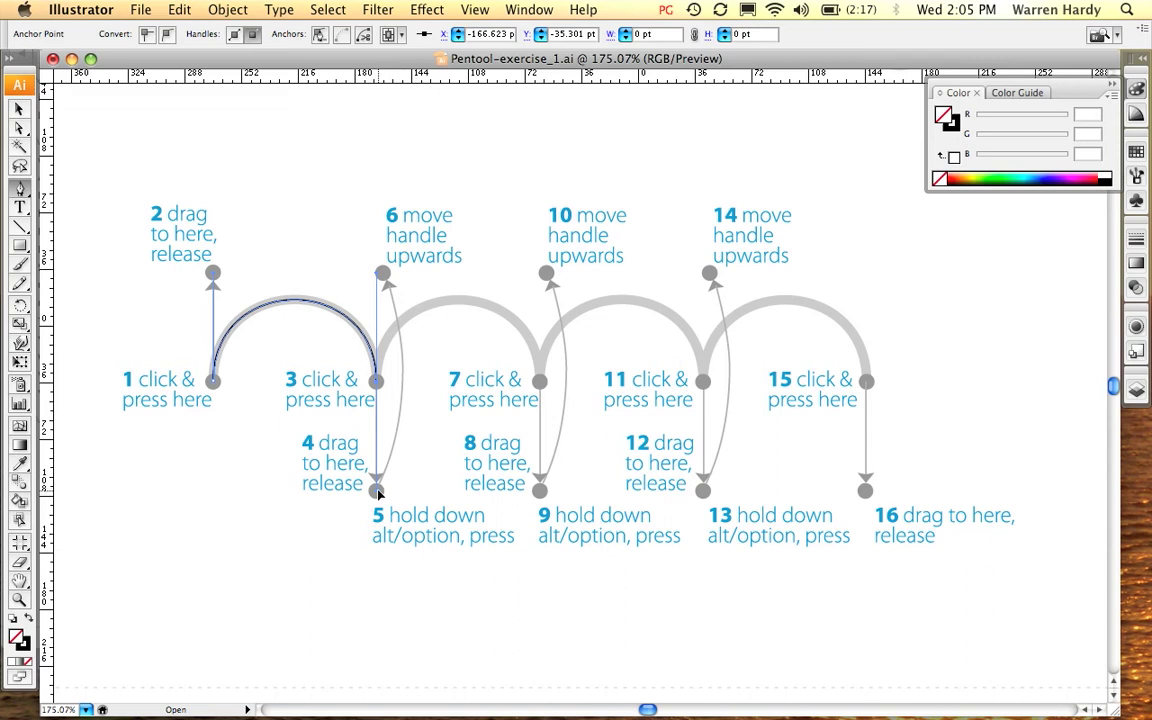
drag(378, 492, 378, 279)
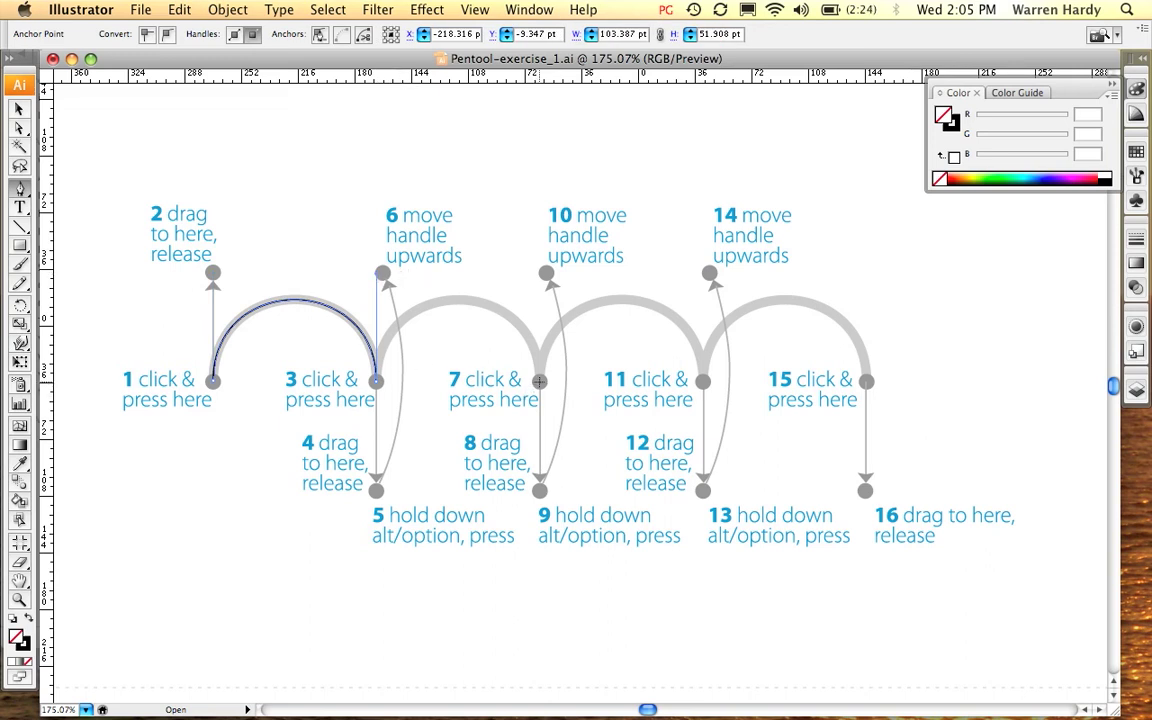
drag(539, 381, 544, 492)
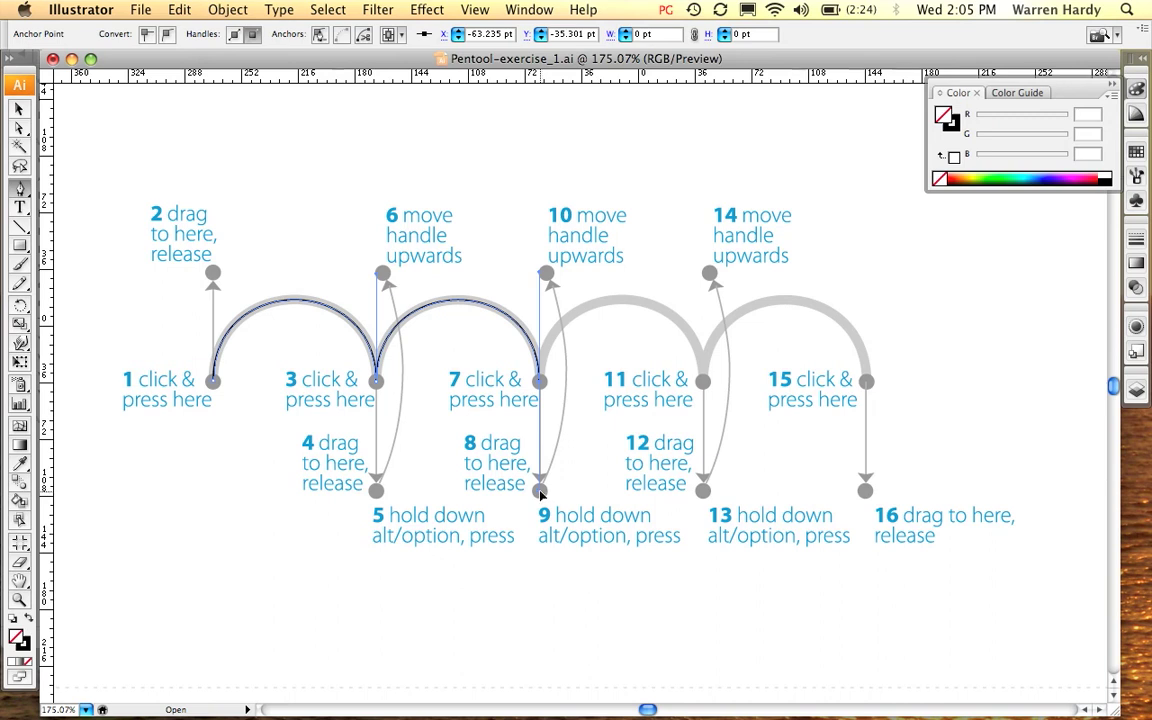
drag(540, 492, 548, 270)
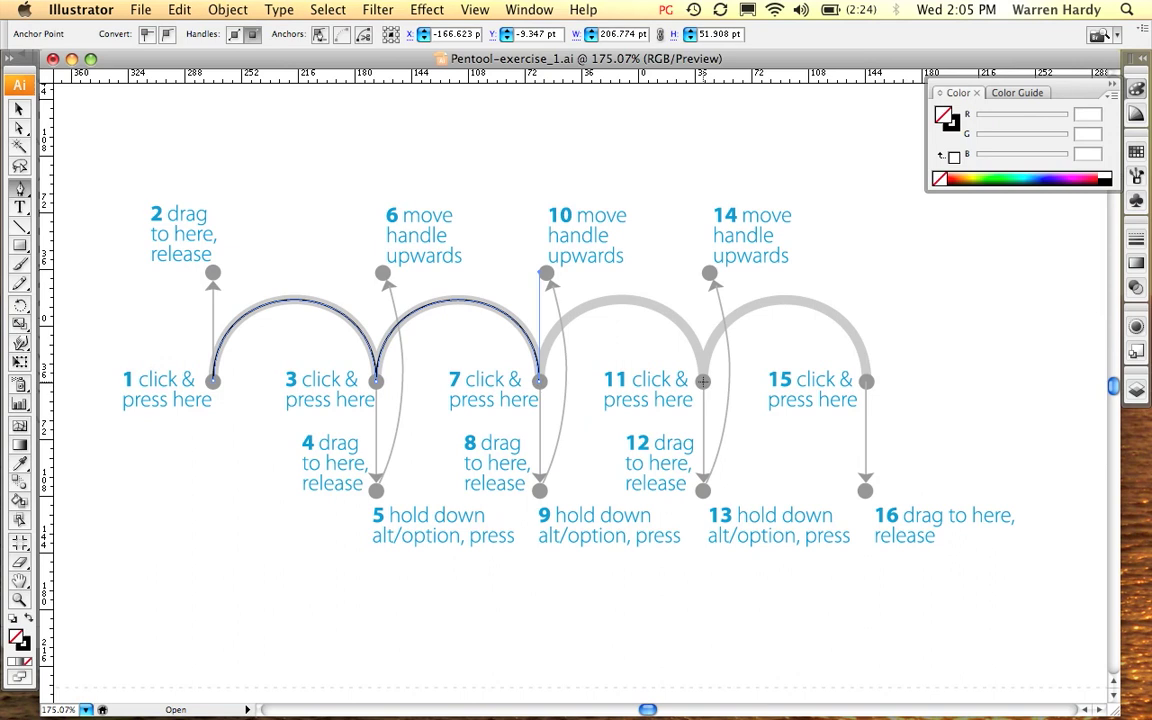
Step: Draw the third arc to point 11 with its handle extended to 12, undoing the first misplaced attempt
drag(703, 381, 706, 392)
key(super+z)
drag(703, 381, 703, 488)
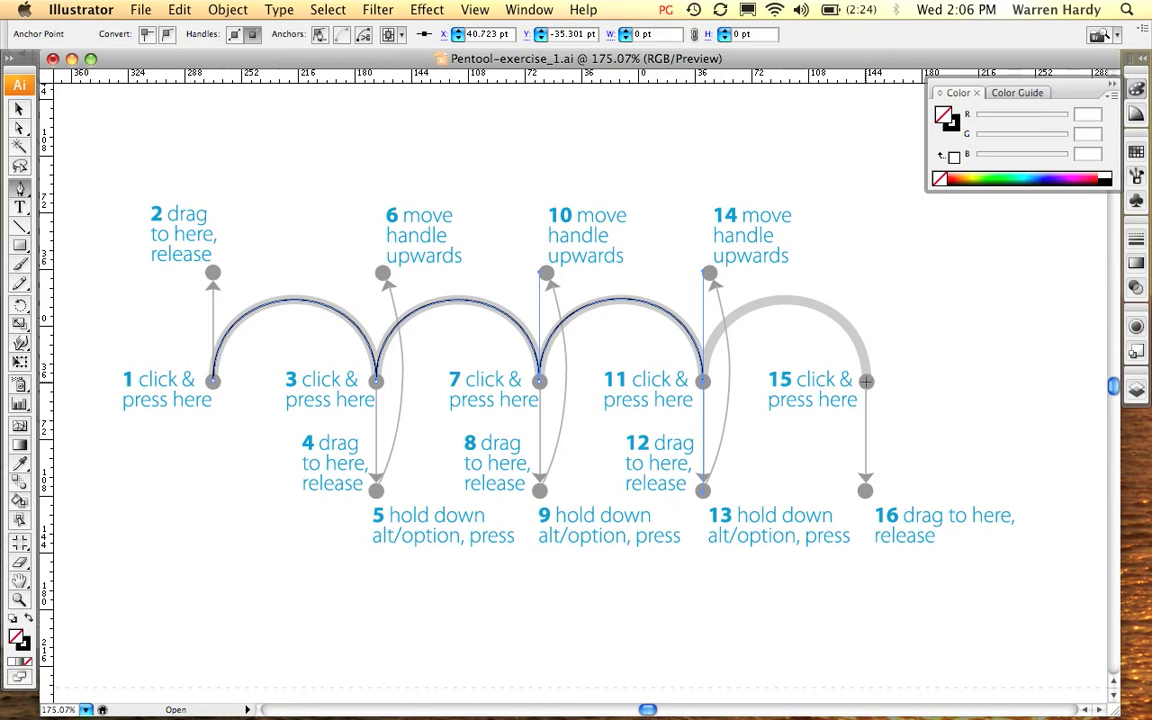
drag(866, 381, 868, 385)
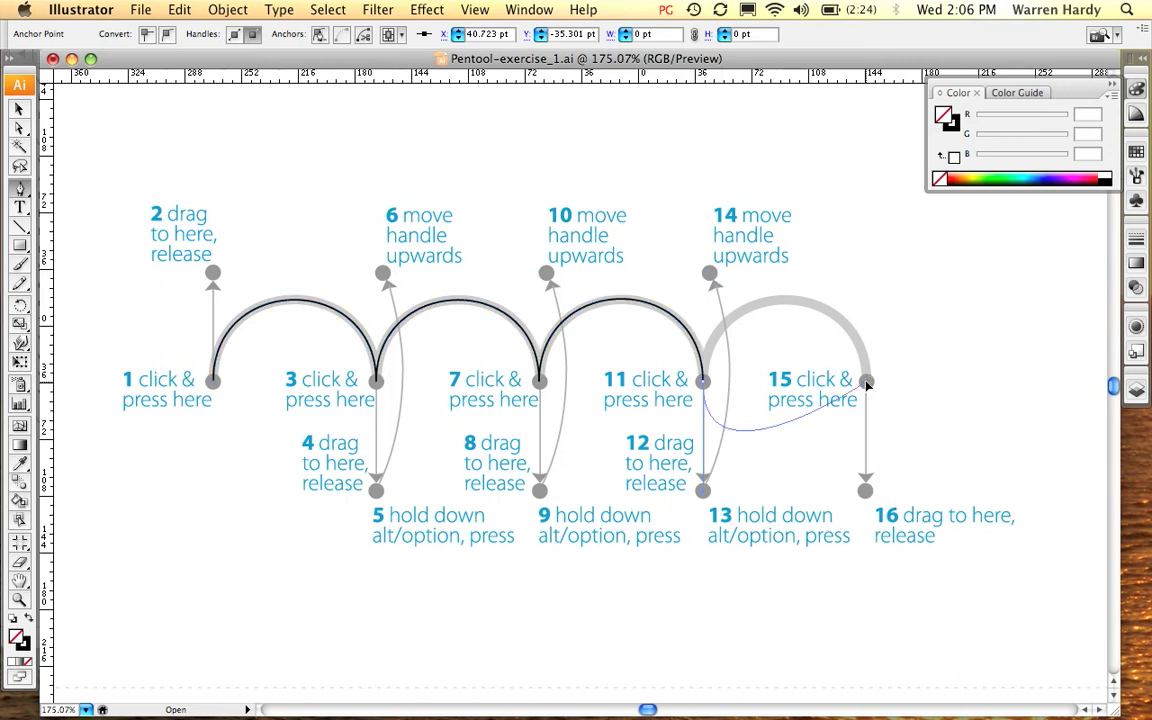
key(super+z)
key(super+z)
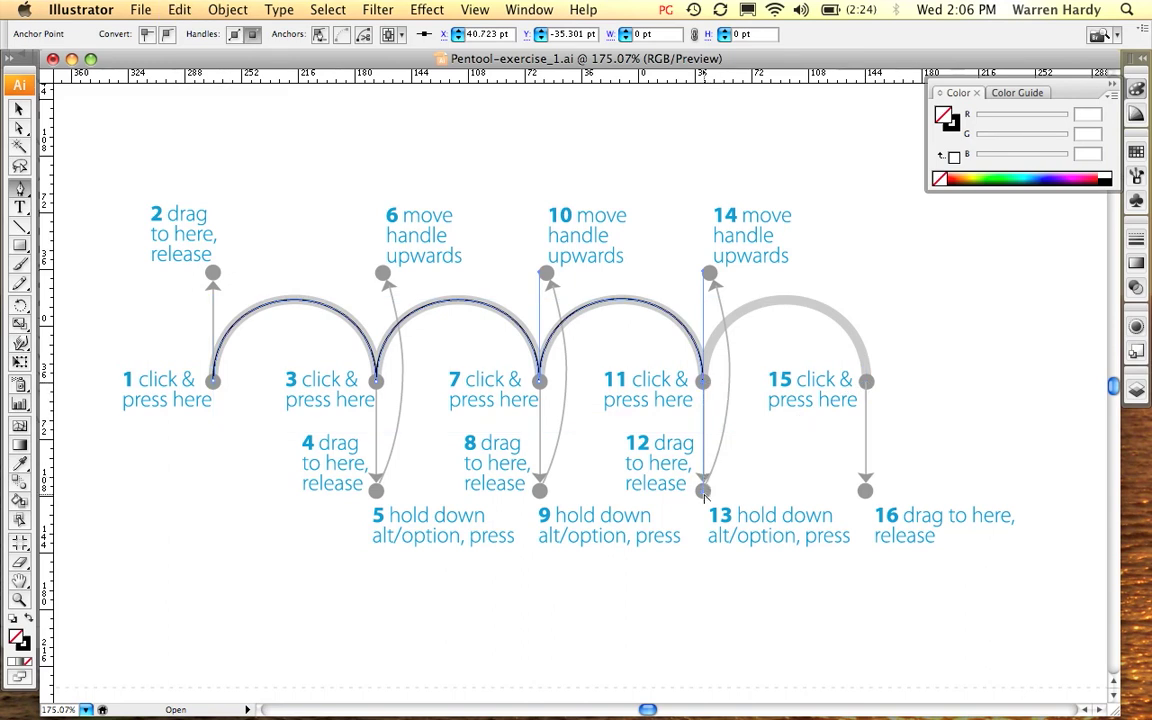
Step: Redirect the outgoing handle of point 11 upward to position 14 to make it a corner point
alt+click(703, 381)
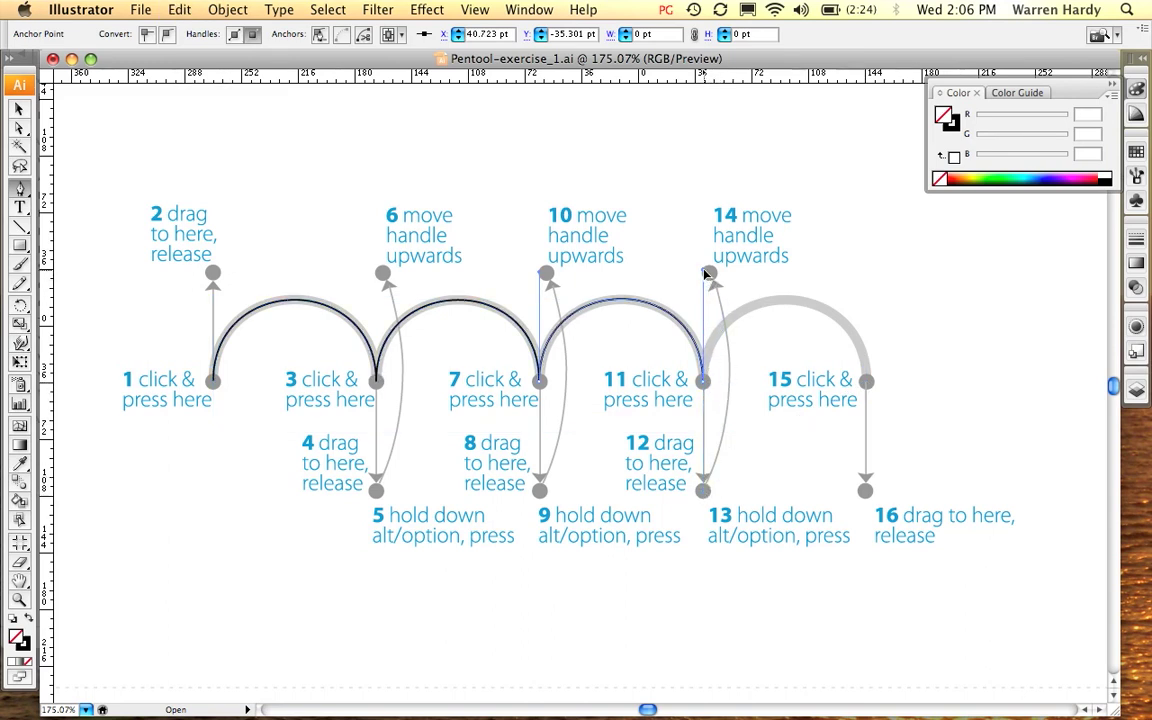
drag(707, 273, 709, 273)
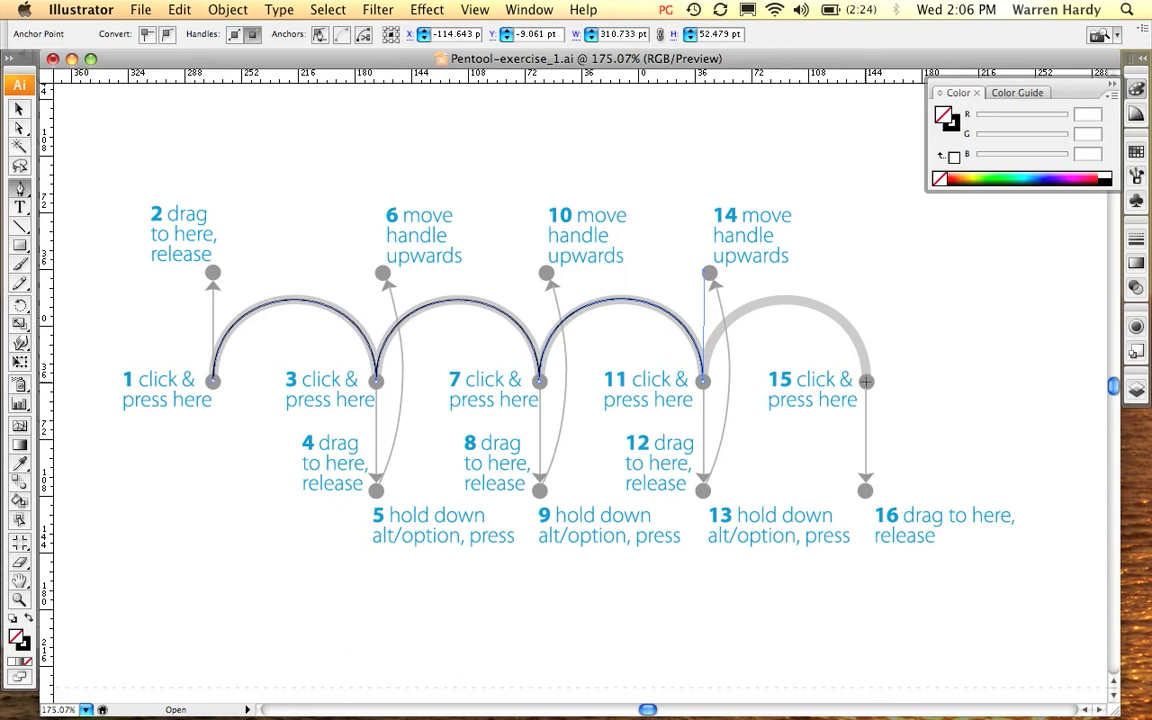
Step: Draw the final arc of the lower Curves with corner points exercise at point 15 with its handle extended to 16, and deselect the path
drag(866, 381, 866, 490)
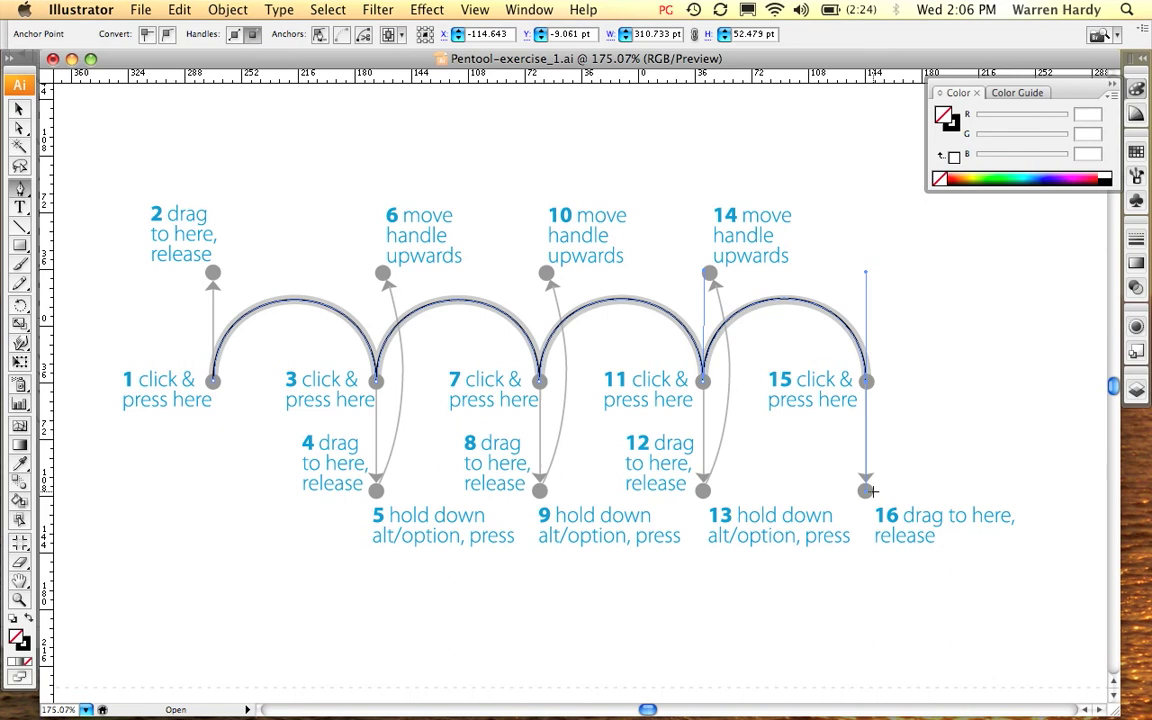
scroll(995, 378, left, 1)
super+click(995, 378)
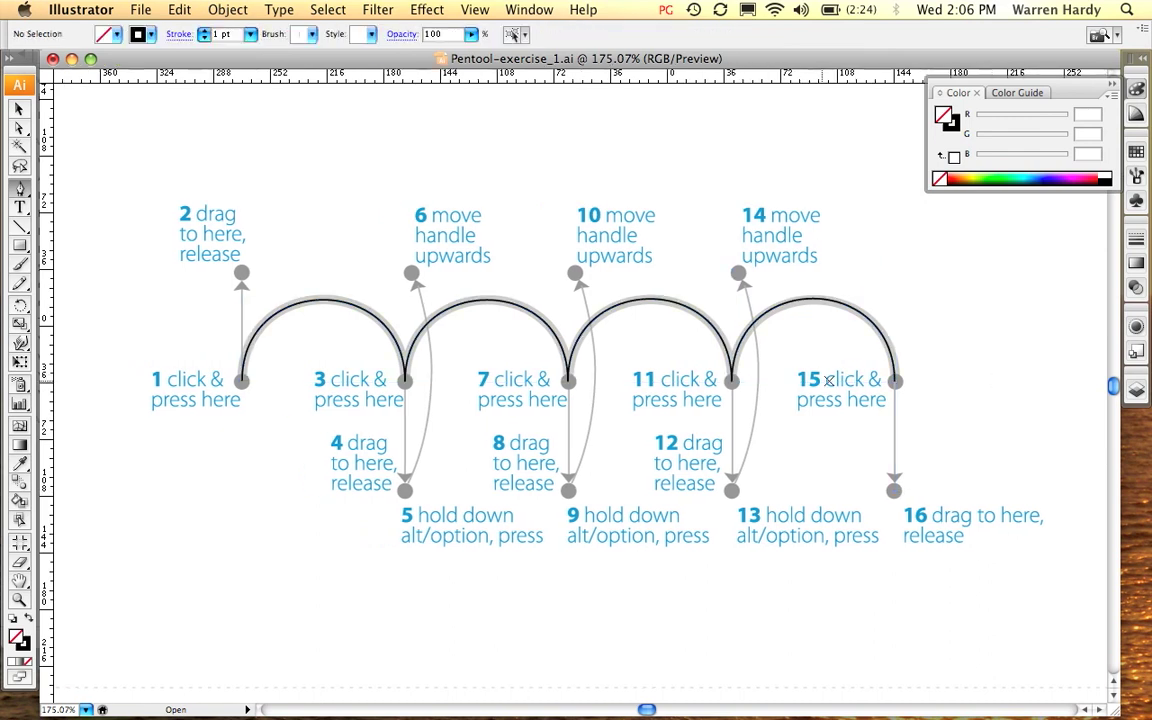
Step: Examine the Combining curves with straight lines exercise and the numbered instructions of the Curves with corner points and tweaking handles exercise
scroll(790, 388, right, 10)
scroll(662, 389, right, 10)
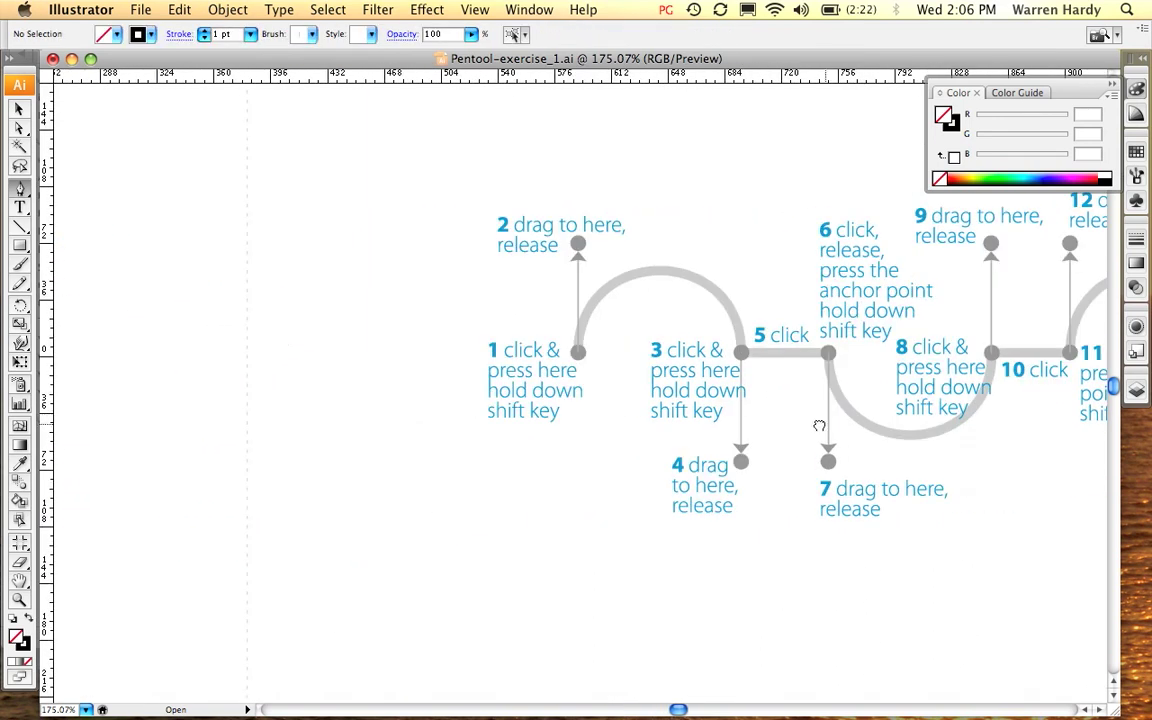
scroll(508, 428, up, 1)
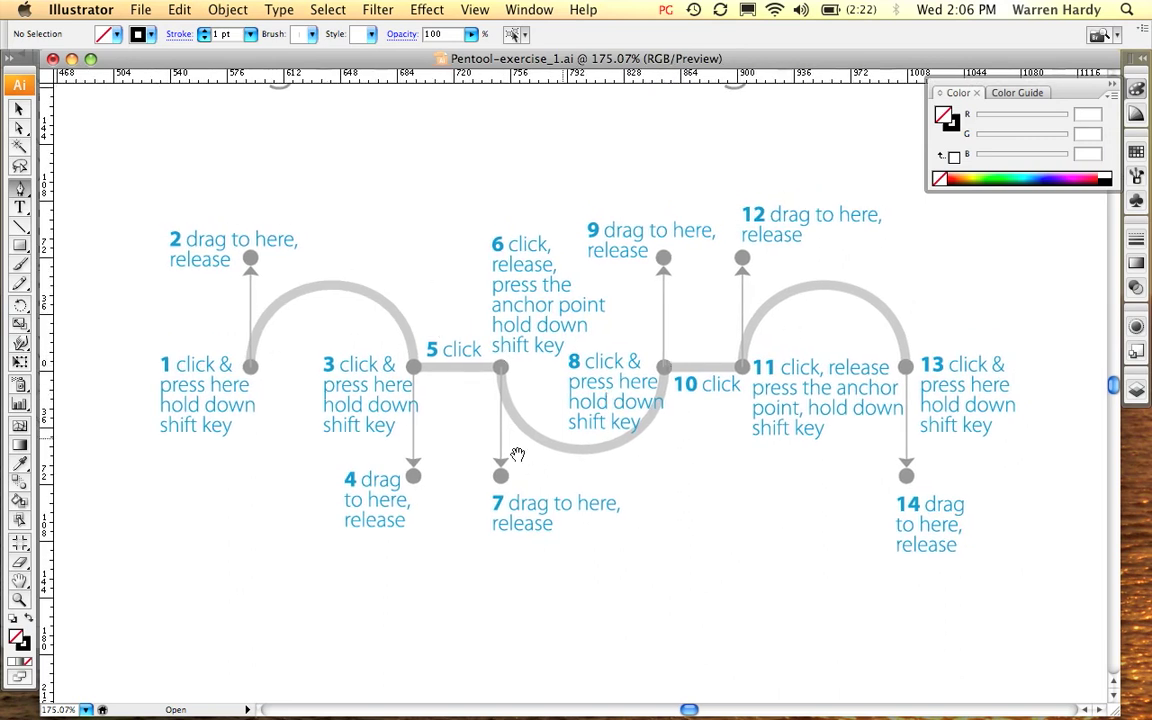
drag(510, 455, 565, 397)
scroll(565, 397, down, 10)
scroll(565, 397, left, 10)
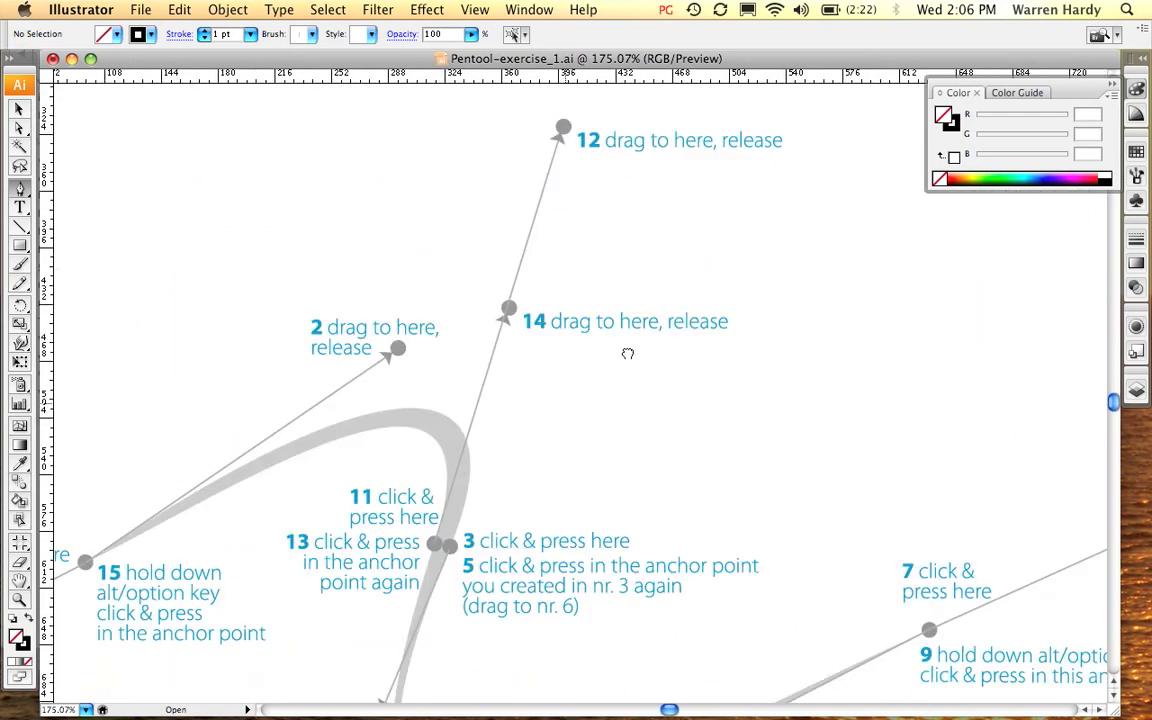
scroll(725, 371, down, 3)
scroll(725, 371, left, 5)
scroll(600, 400, up, 4)
scroll(600, 400, right, 8)
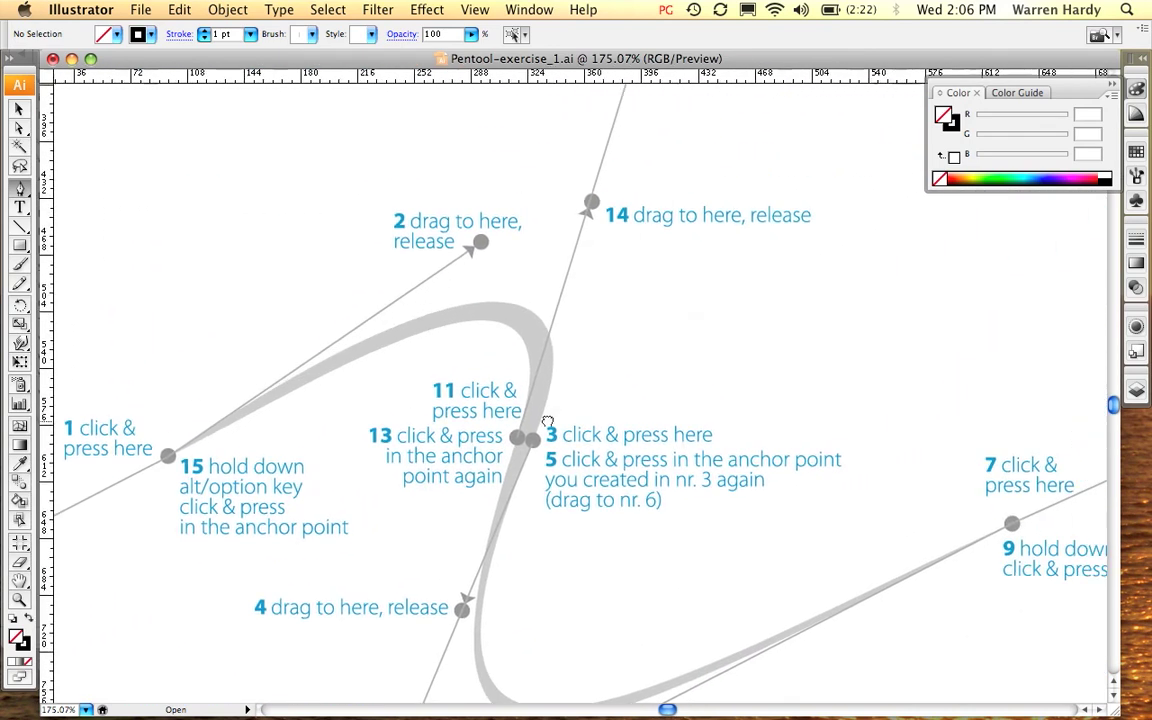
scroll(440, 440, down, 5)
scroll(440, 440, right, 1)
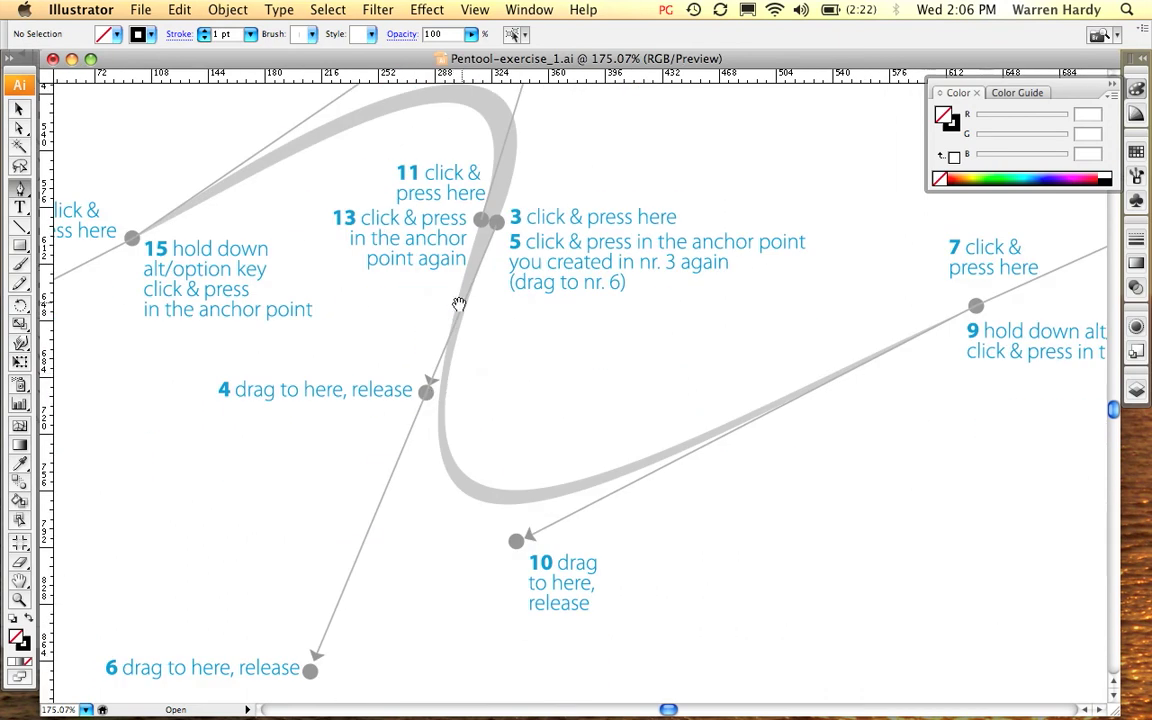
scroll(755, 375, up, 1)
scroll(755, 375, right, 5)
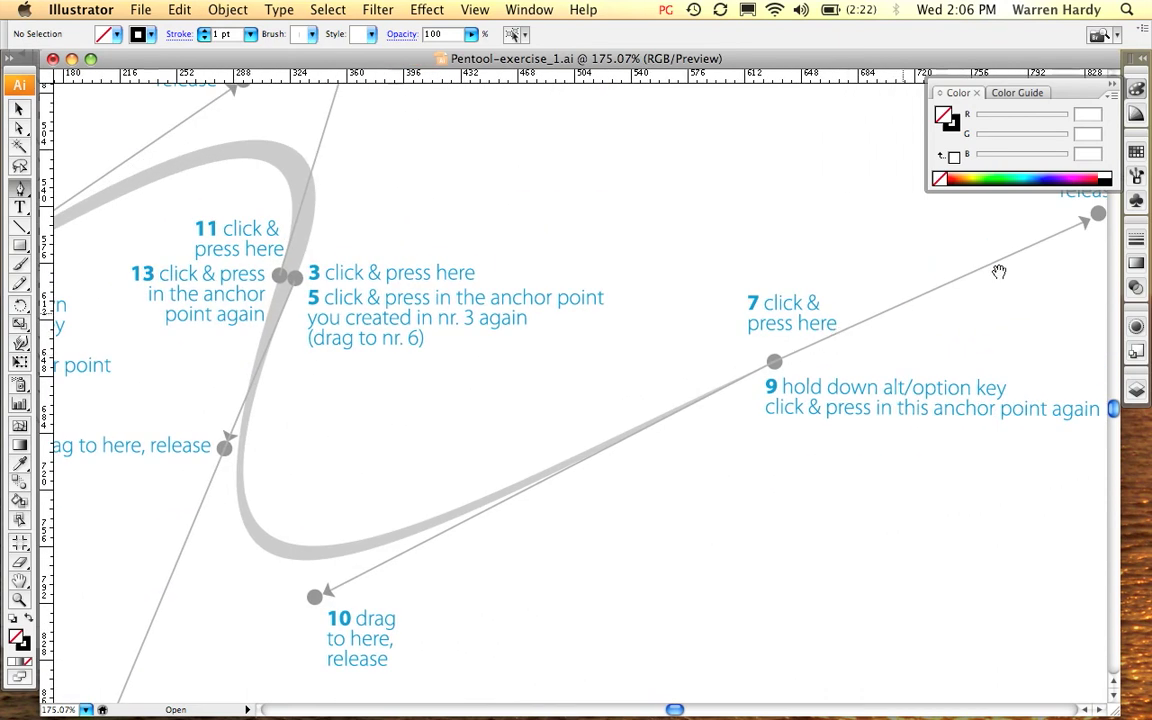
scroll(930, 260, up, 2)
scroll(930, 260, right, 4)
scroll(681, 380, down, 2)
scroll(681, 380, left, 4)
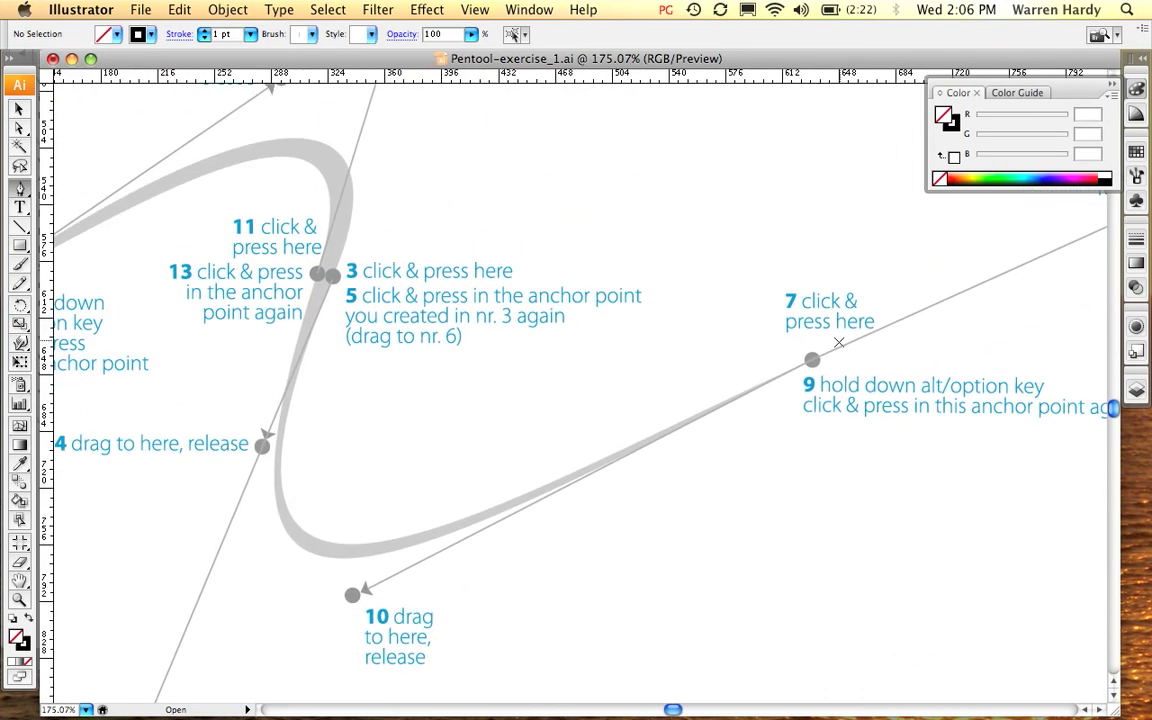
scroll(373, 468, left, 8)
scroll(373, 468, up, 1)
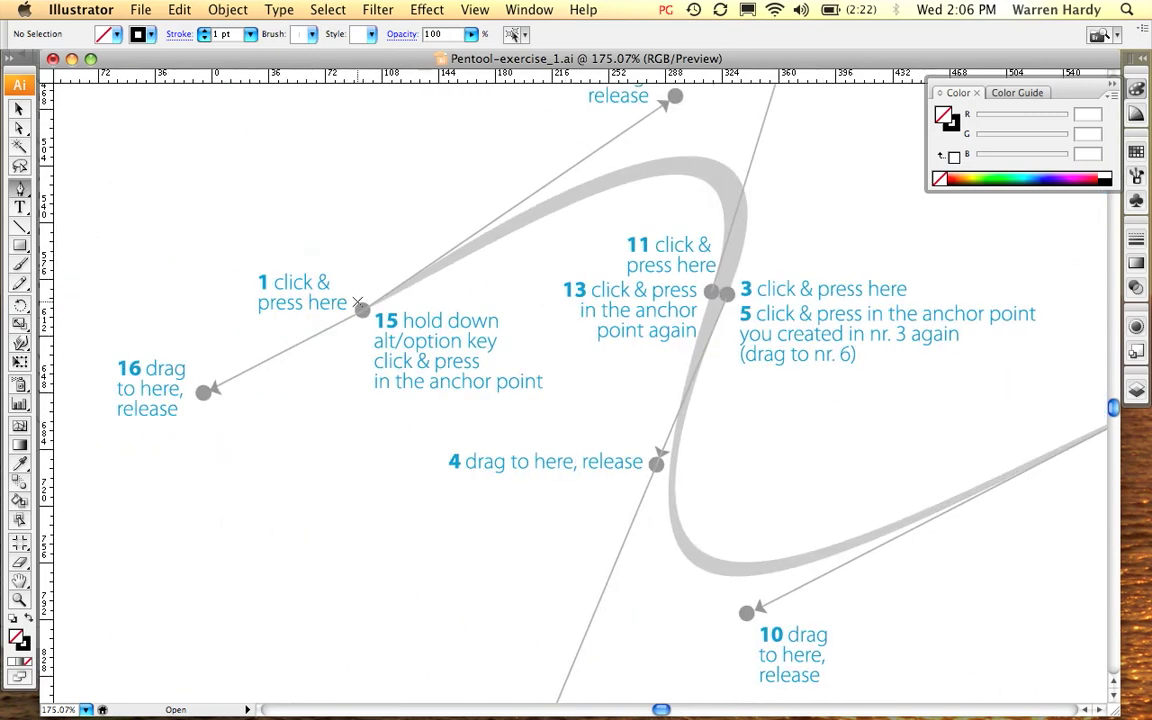
Step: Review the whole page of Pen tool exercises at 50% zoom, from the title down to the tweaking handles exercise
key(super+1)
key(super+0)
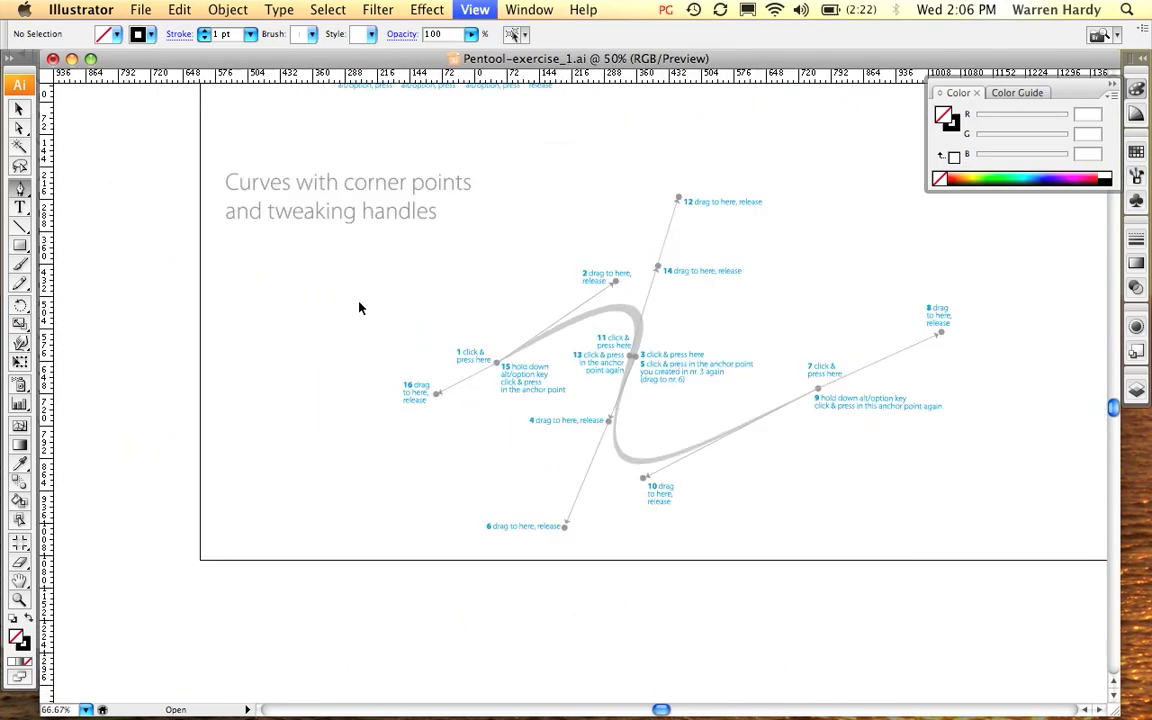
drag(360, 303, 548, 303)
key(super+equal)
drag(557, 421, 527, 453)
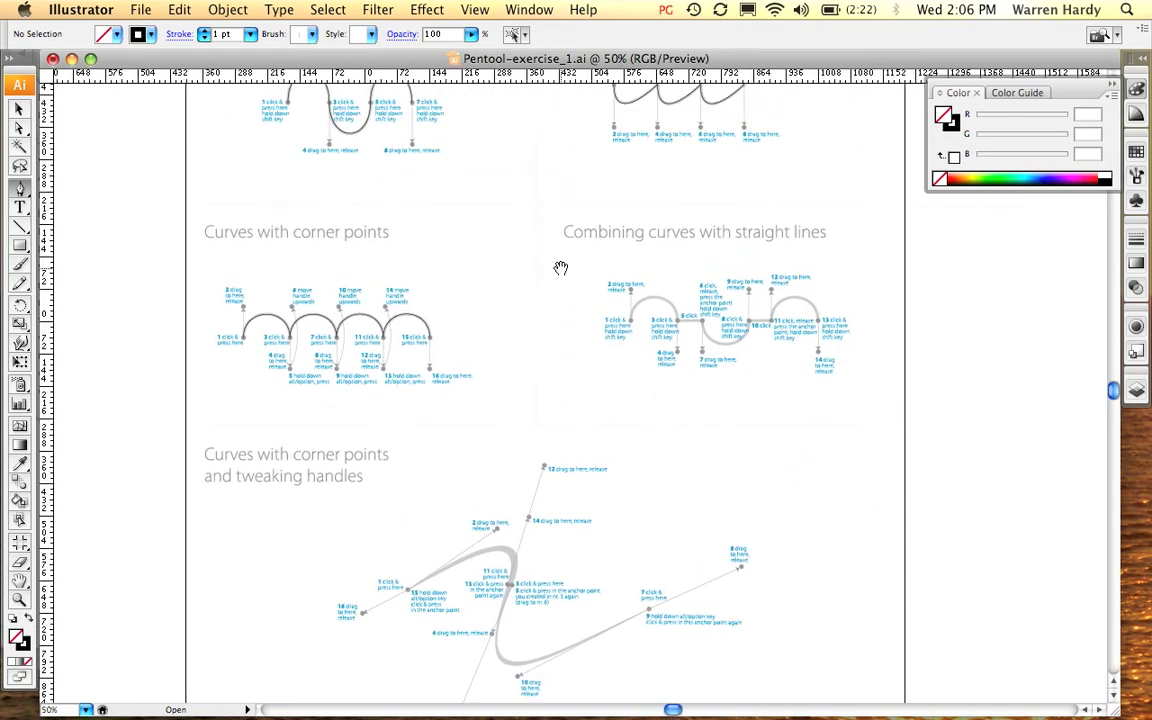
drag(560, 265, 579, 530)
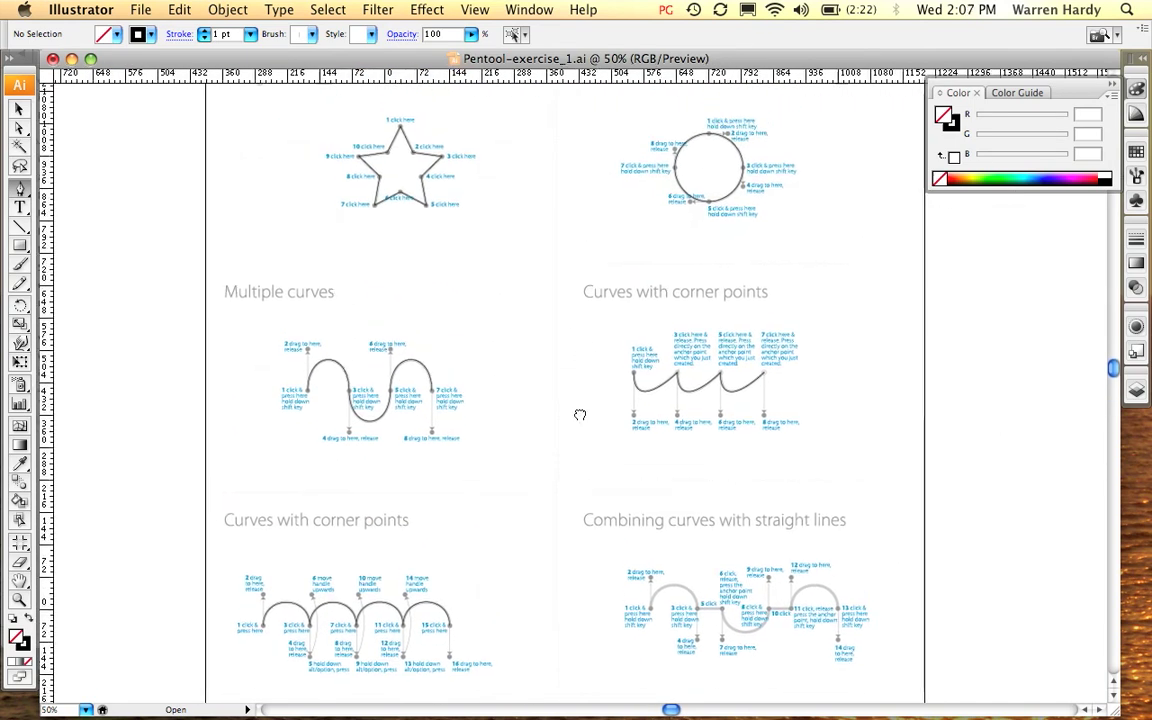
drag(579, 411, 586, 485)
drag(596, 301, 596, 368)
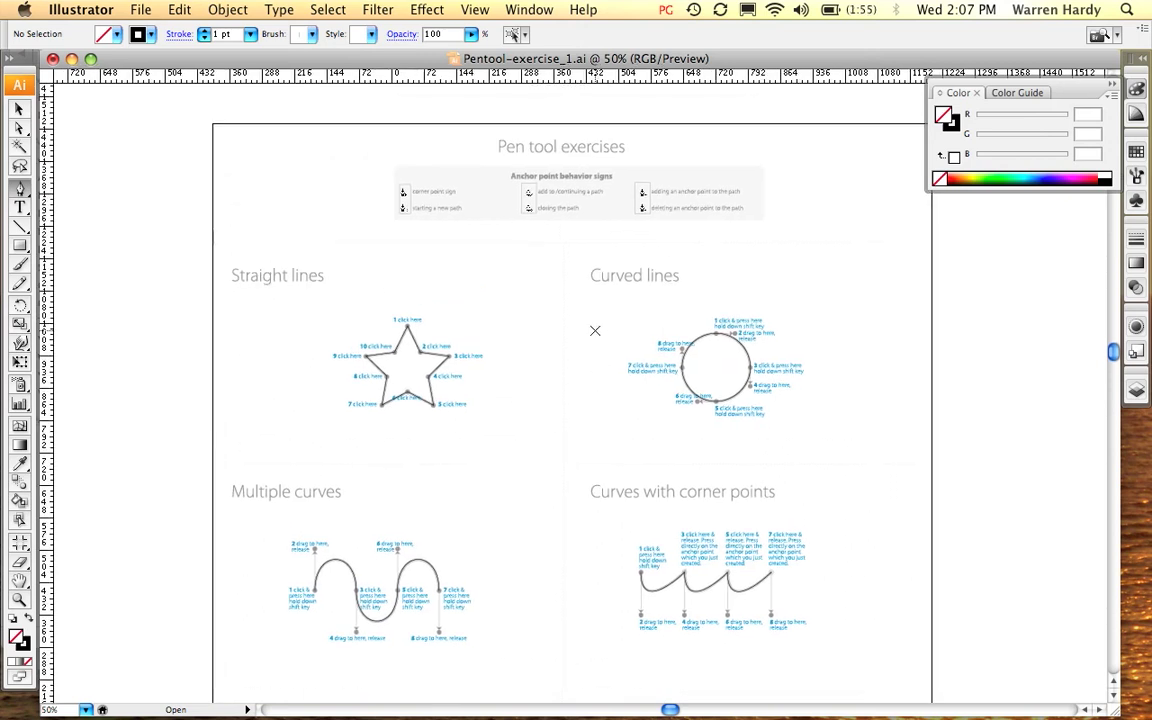
drag(612, 393, 604, 219)
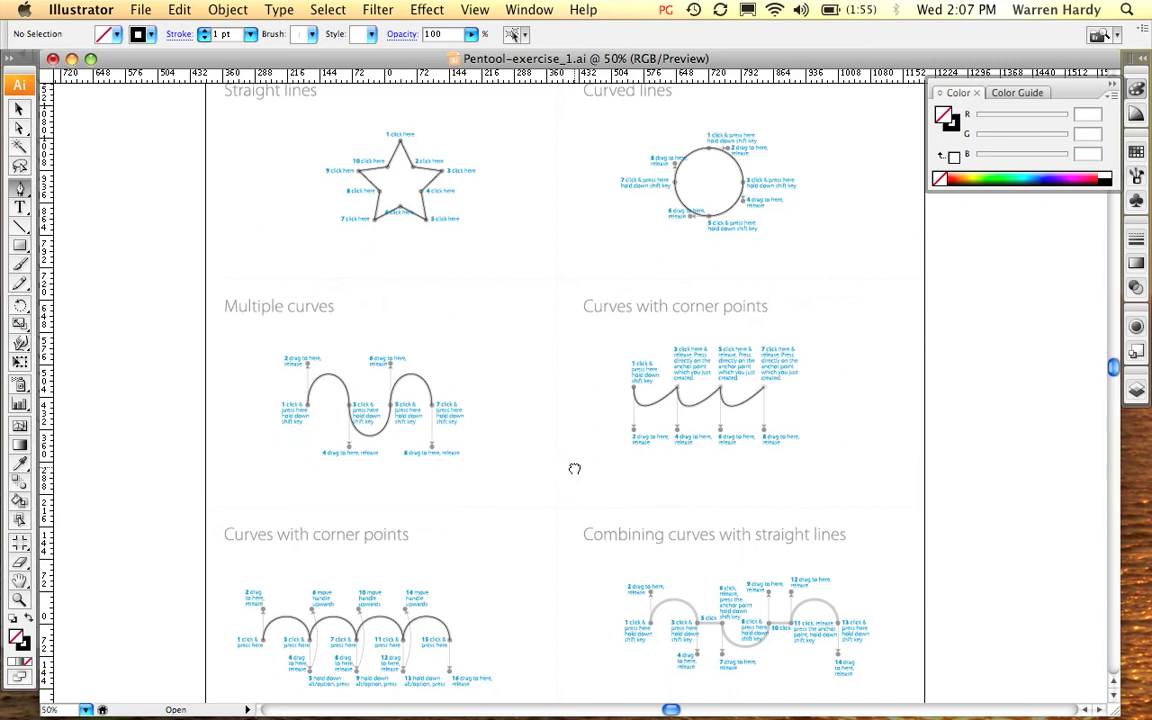
drag(573, 465, 588, 249)
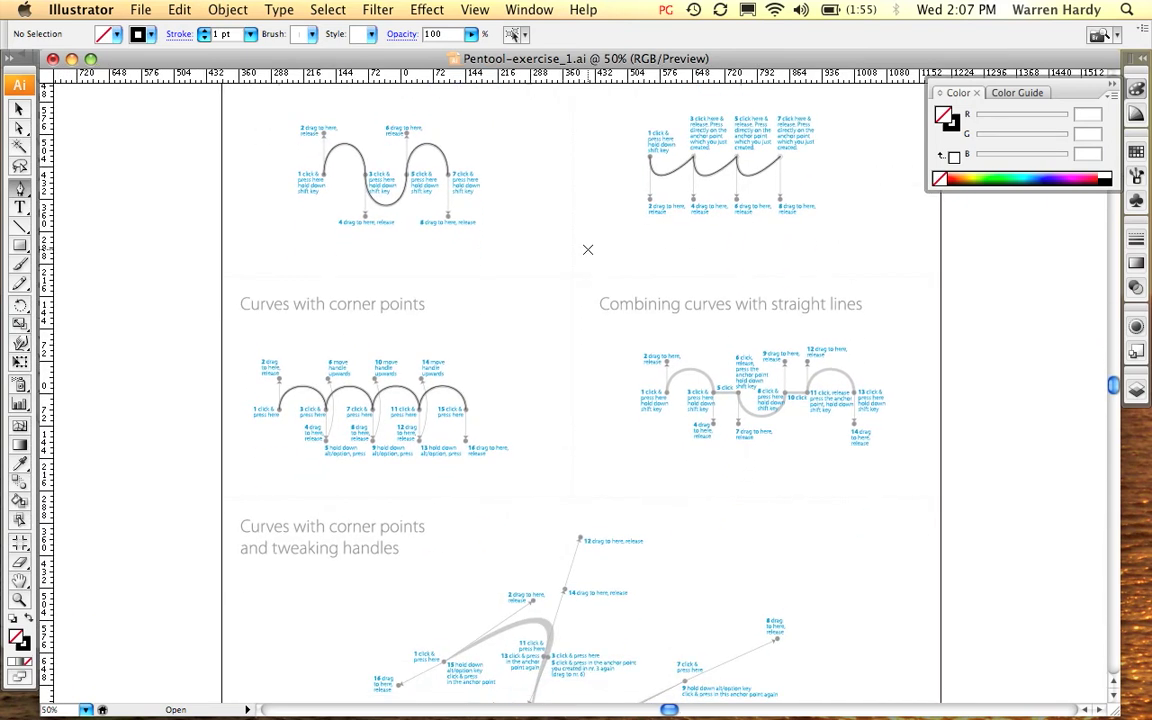
drag(586, 401, 586, 509)
Step: Close Pentool-exercise_1.ai without saving, and open Pentool-exercise_2.ai from the Pentool-exercises folder in Finder with Adobe Illustrator CS3
key(super+w)
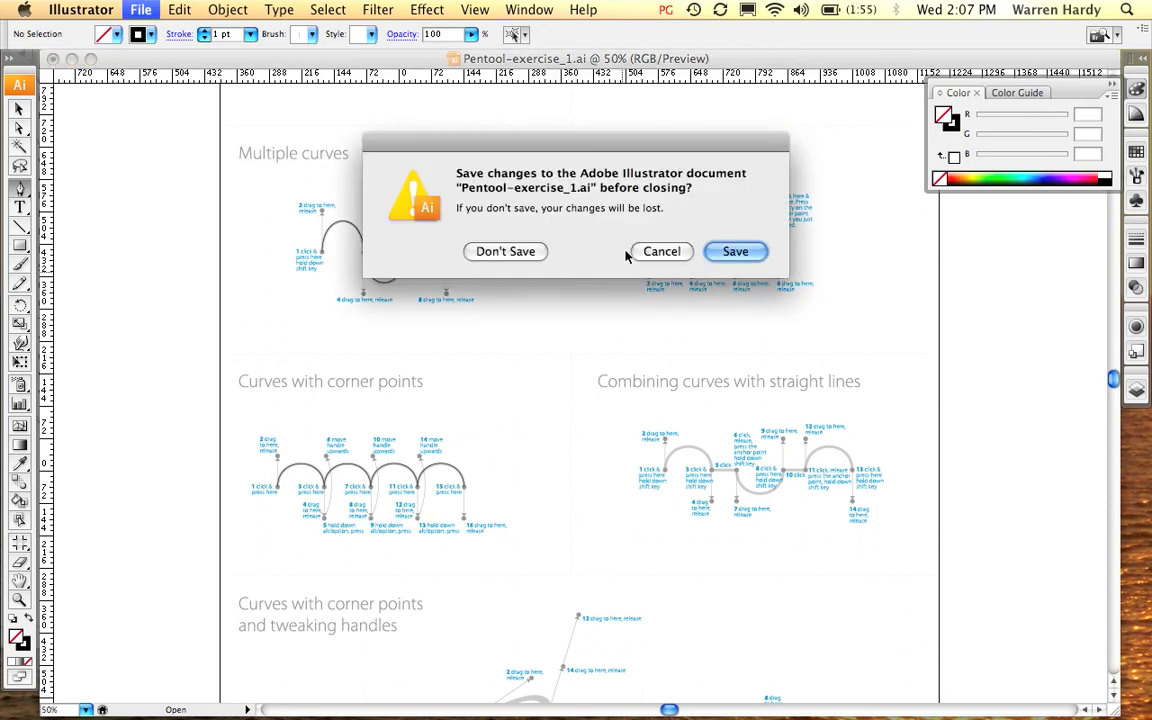
click(517, 250)
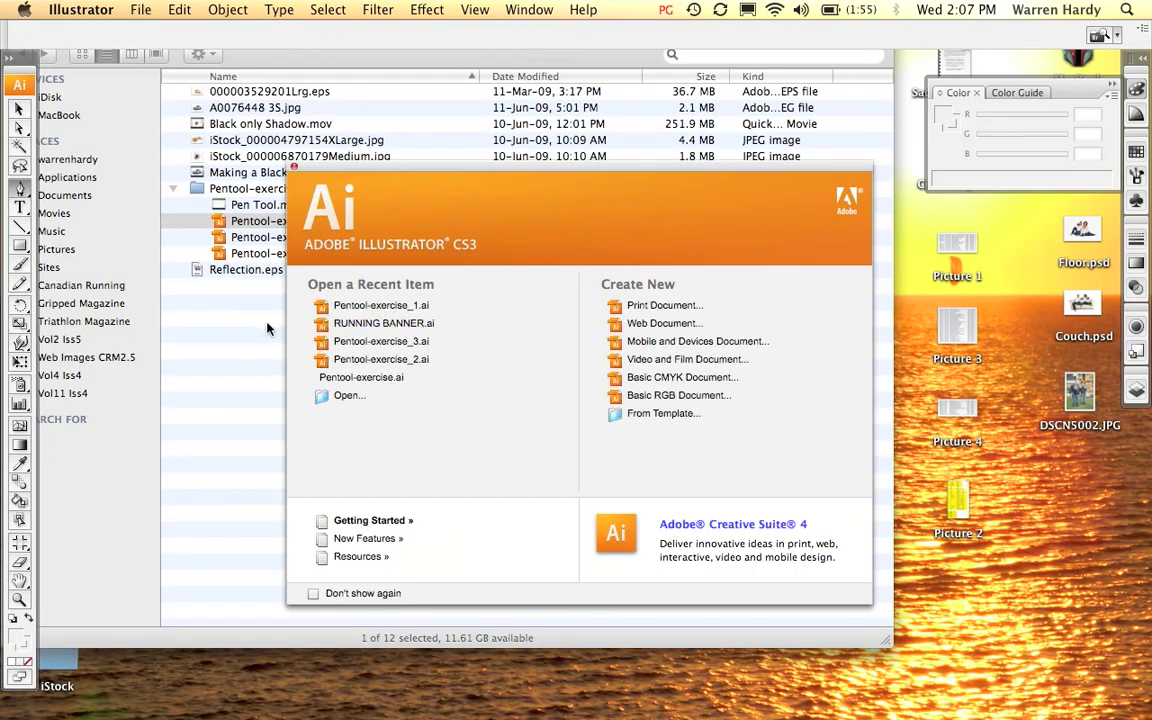
click(303, 249)
click(312, 238)
mouse_move(250, 705)
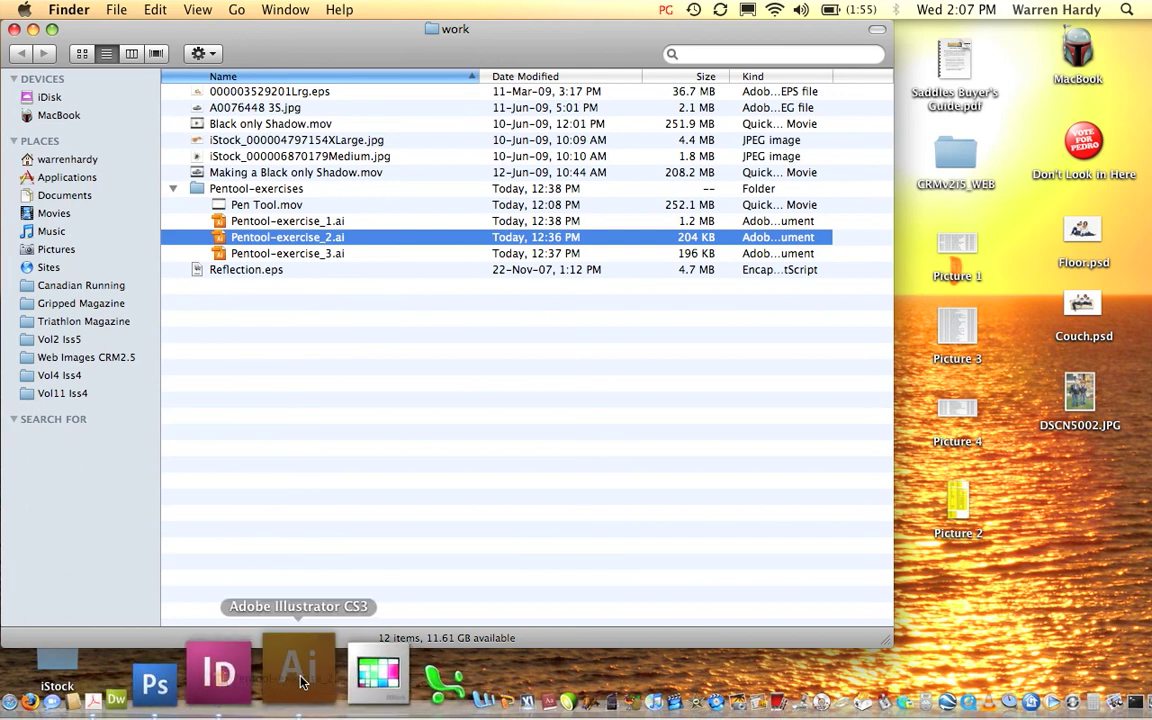
click(303, 681)
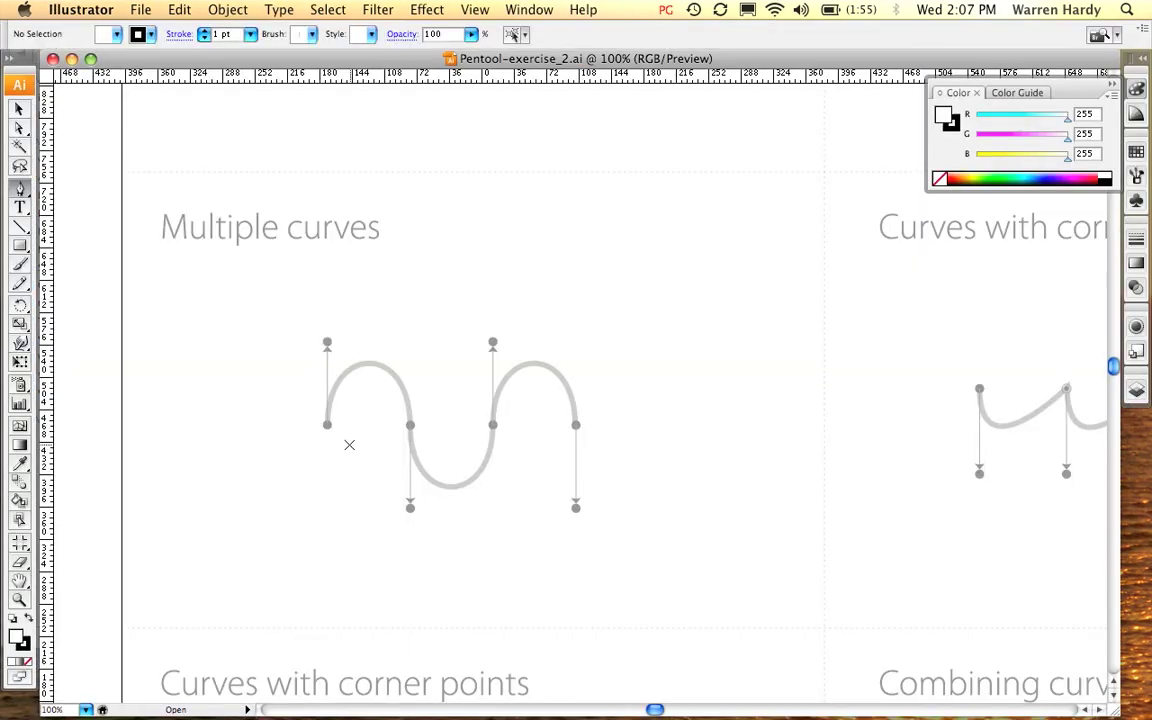
Step: Set the fill to None and trace the Straight lines star clockwise from its top point as a closed ten-point path, and deselect it
click(27, 664)
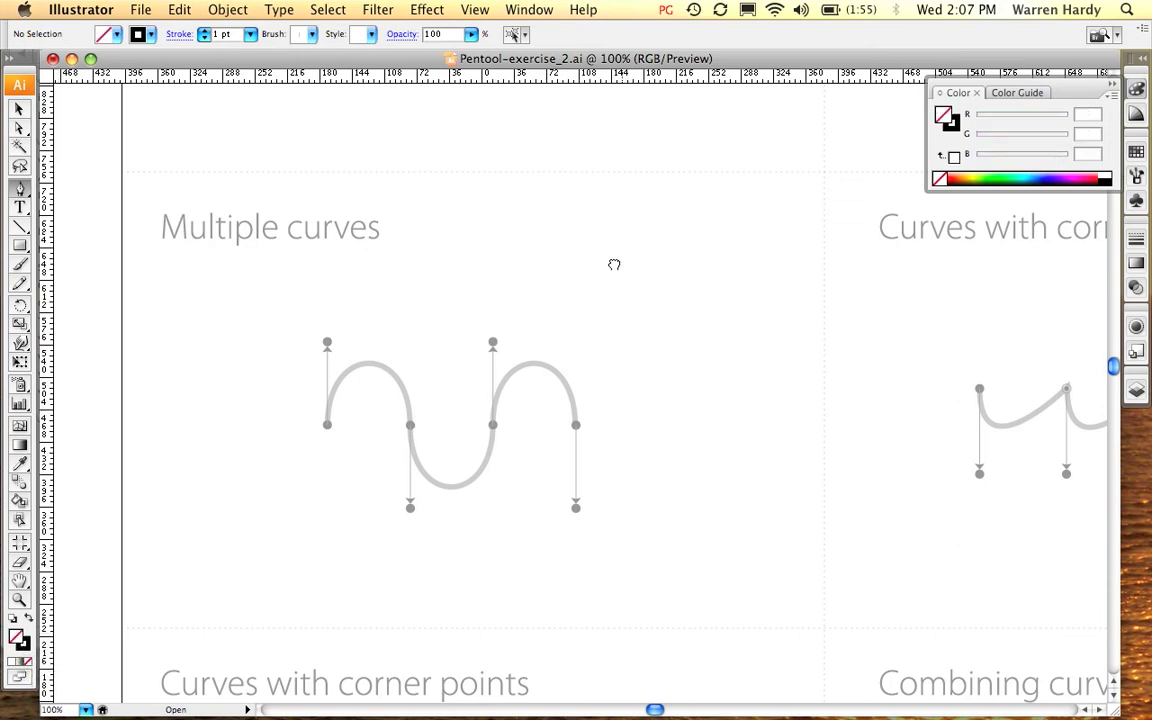
drag(620, 235, 553, 606)
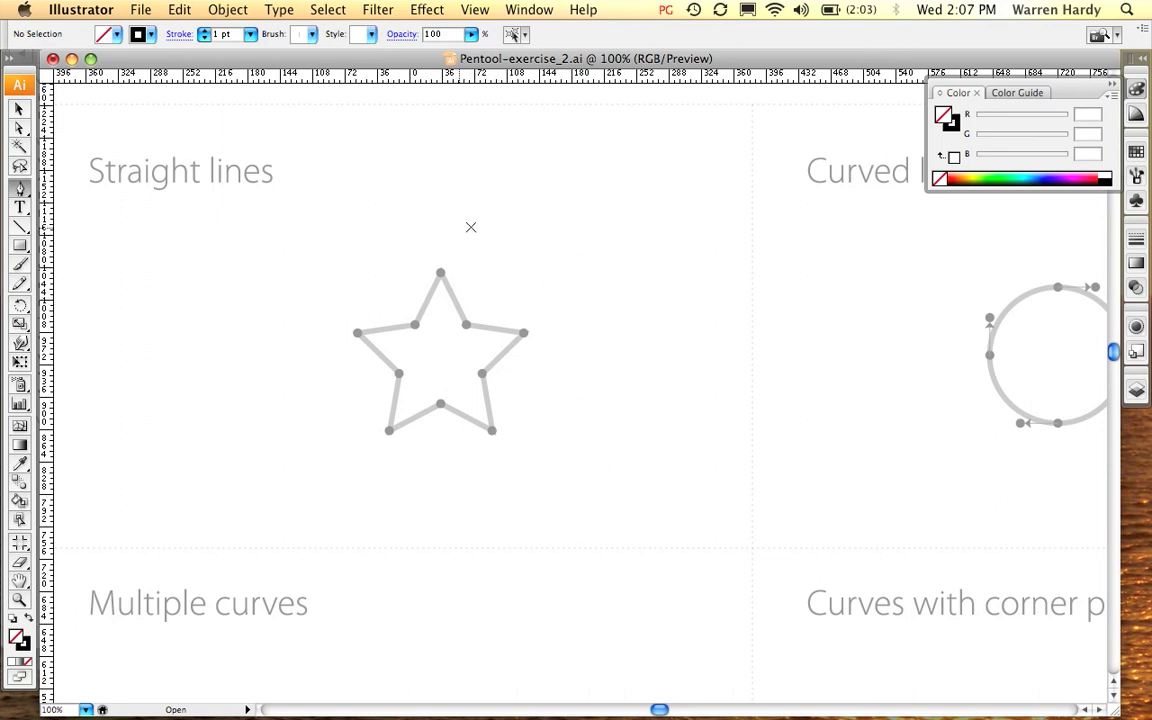
click(441, 272)
click(466, 325)
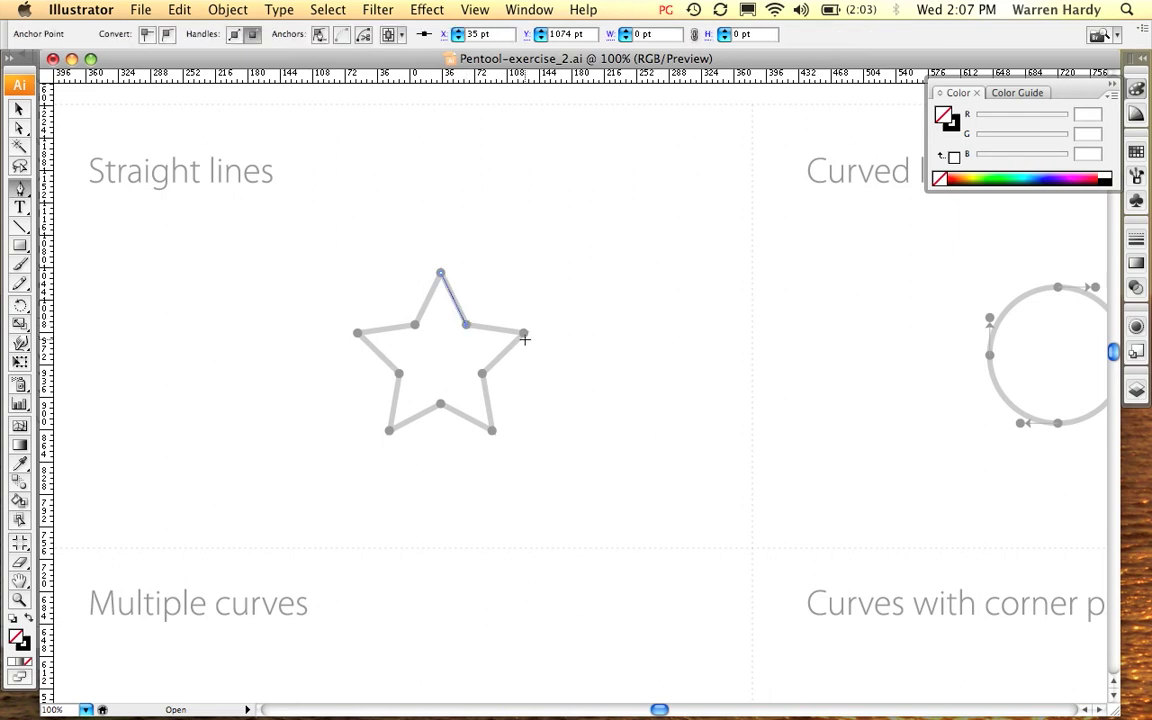
click(525, 333)
click(482, 373)
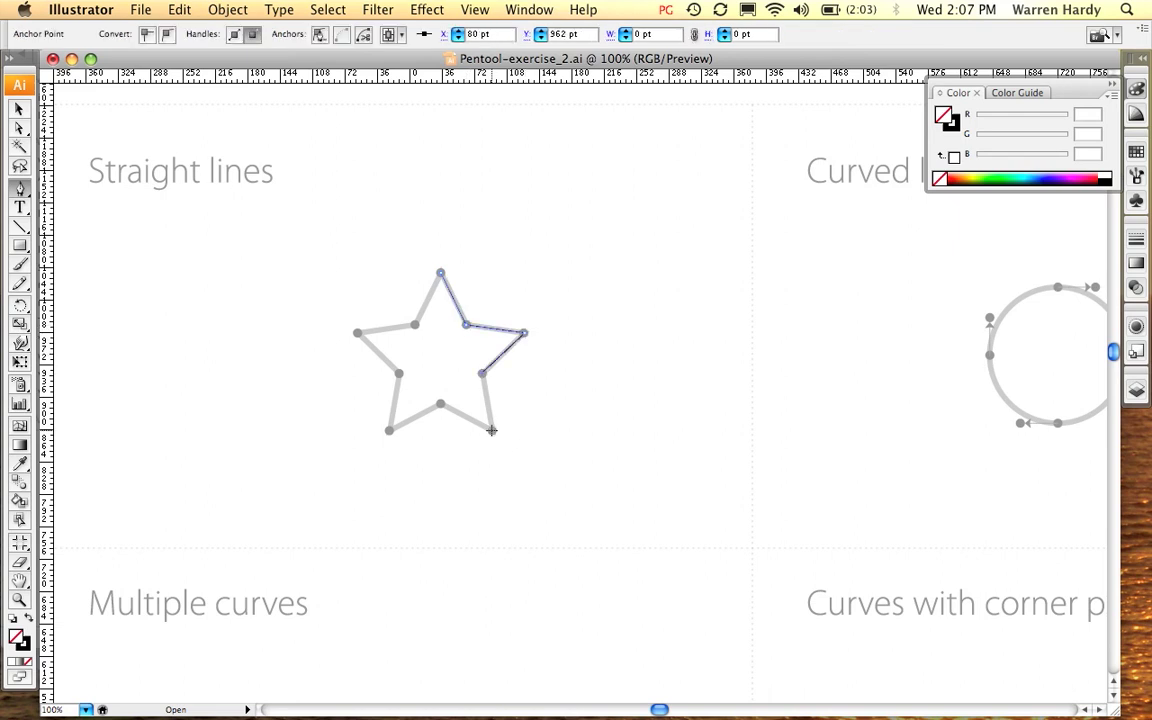
click(491, 430)
click(440, 404)
click(389, 431)
click(399, 373)
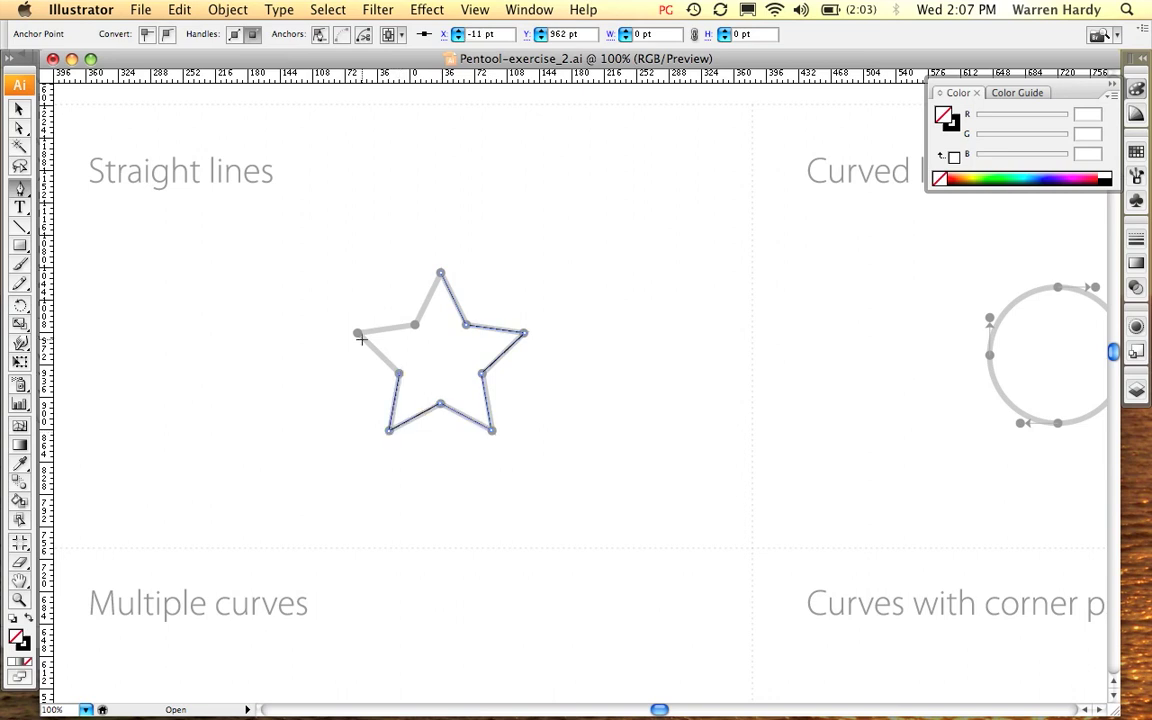
click(357, 333)
click(415, 323)
click(440, 272)
scroll(789, 381, right, 5)
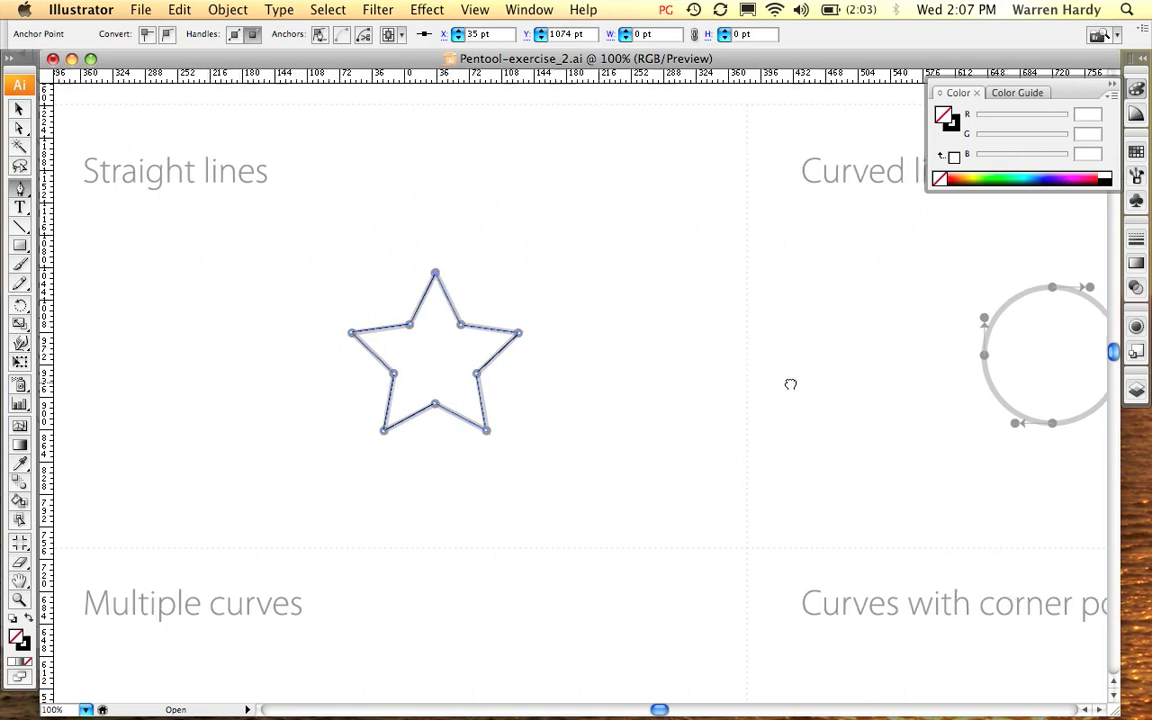
super+click(553, 375)
Step: Trace the Curved lines circle clockwise from its top as a closed path of four smooth points with handles pulled to the guides, and deselect it
scroll(600, 455, right, 4)
scroll(491, 460, right, 5)
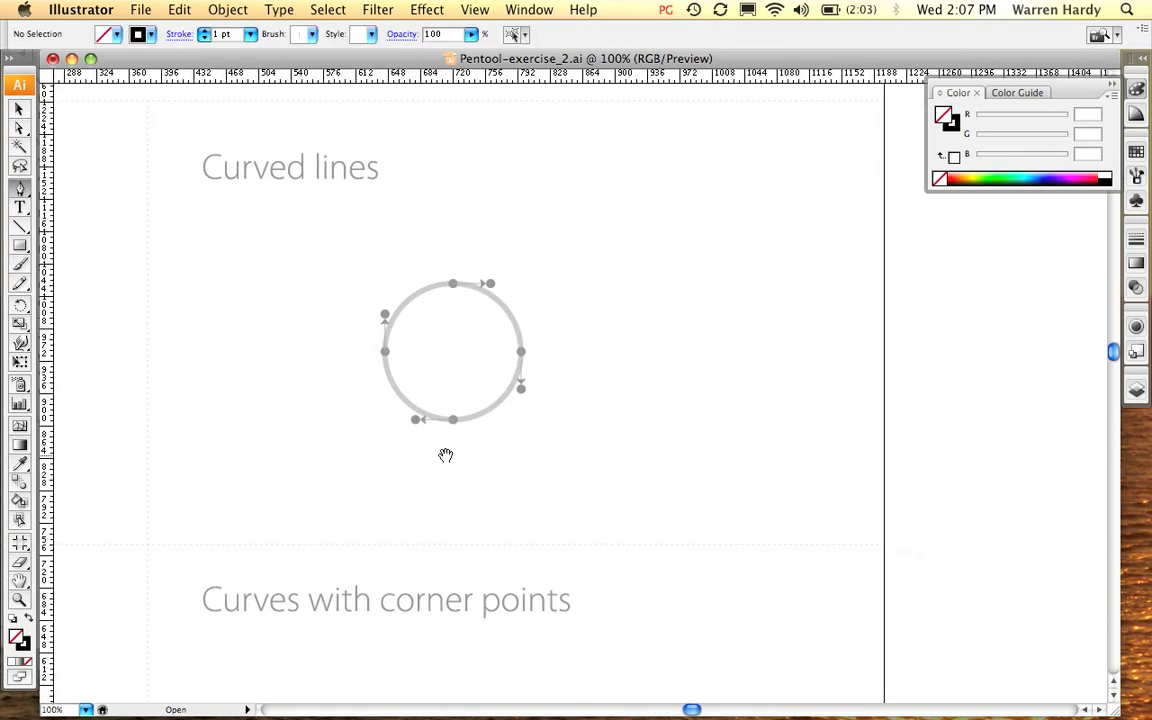
click(453, 283)
key(super+z)
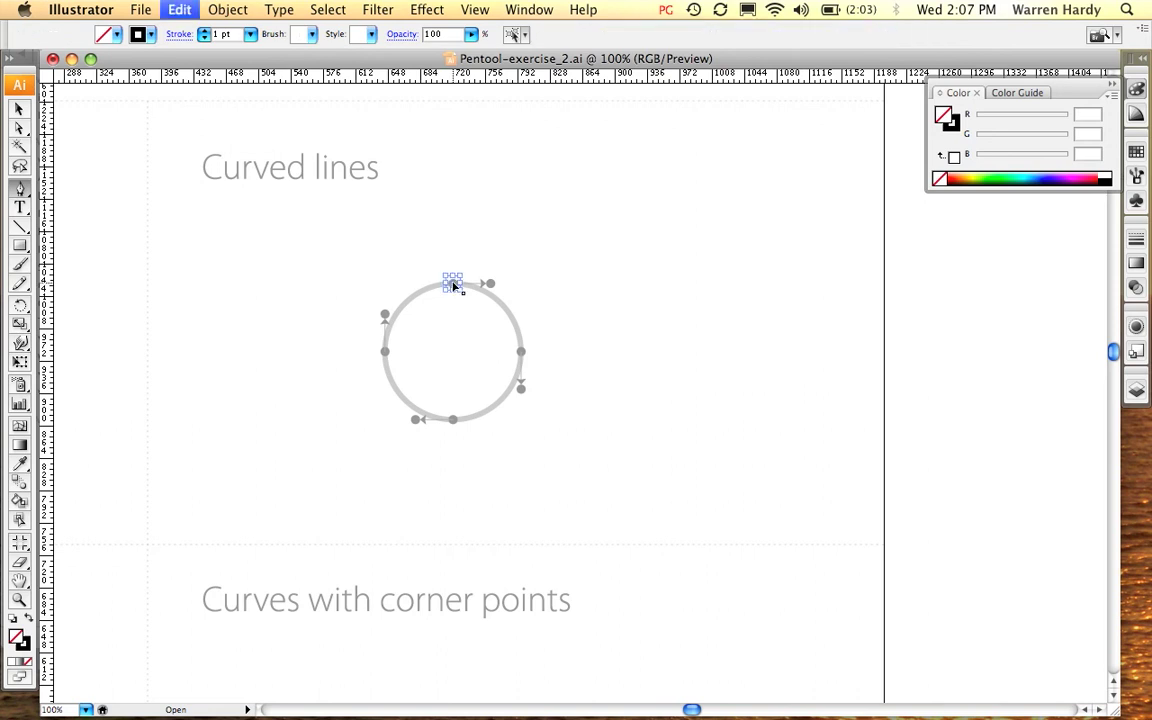
drag(453, 284, 489, 288)
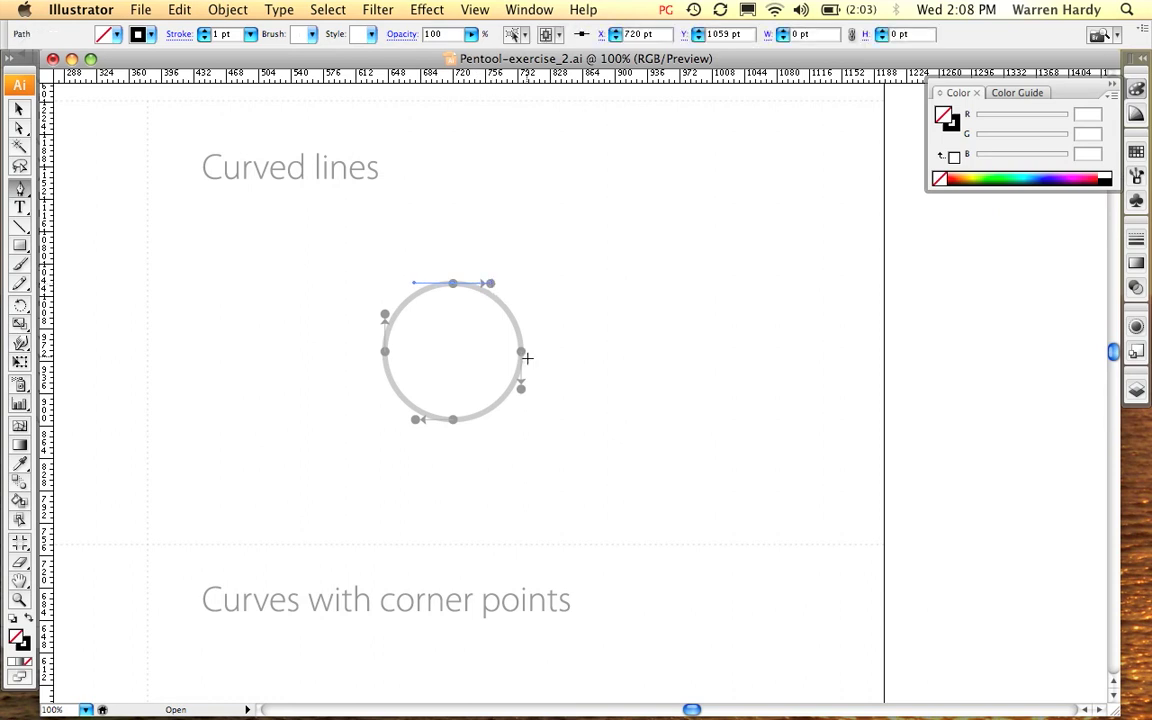
drag(521, 350, 521, 393)
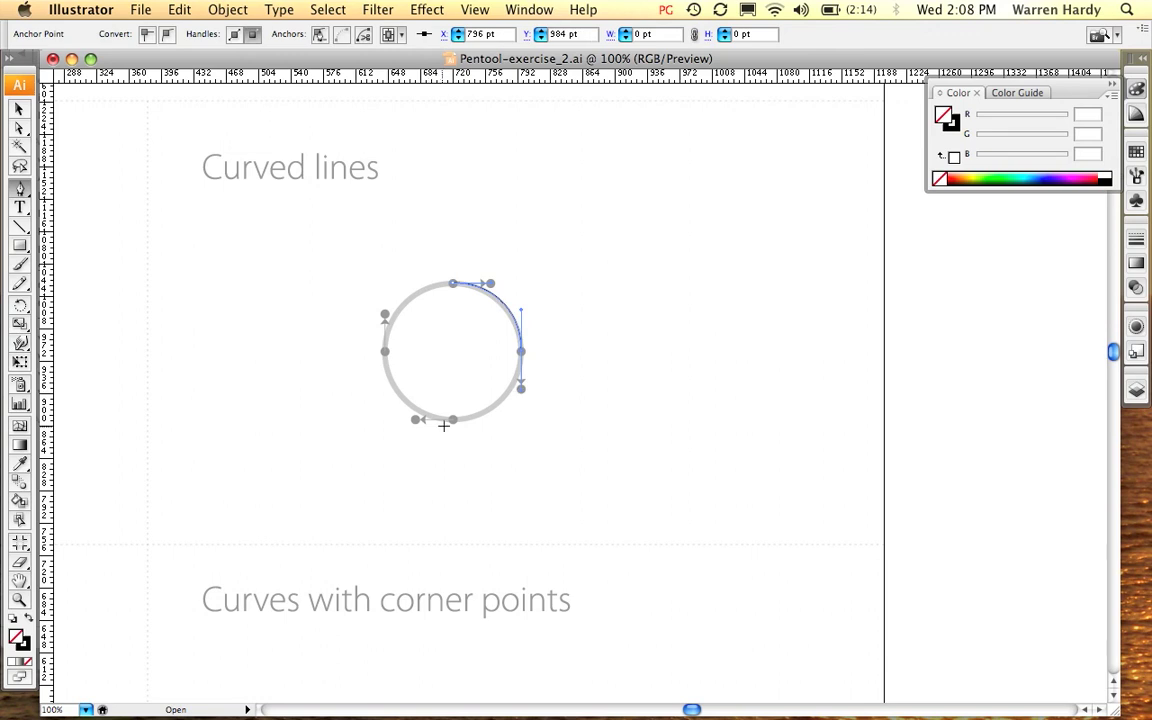
drag(453, 420, 416, 420)
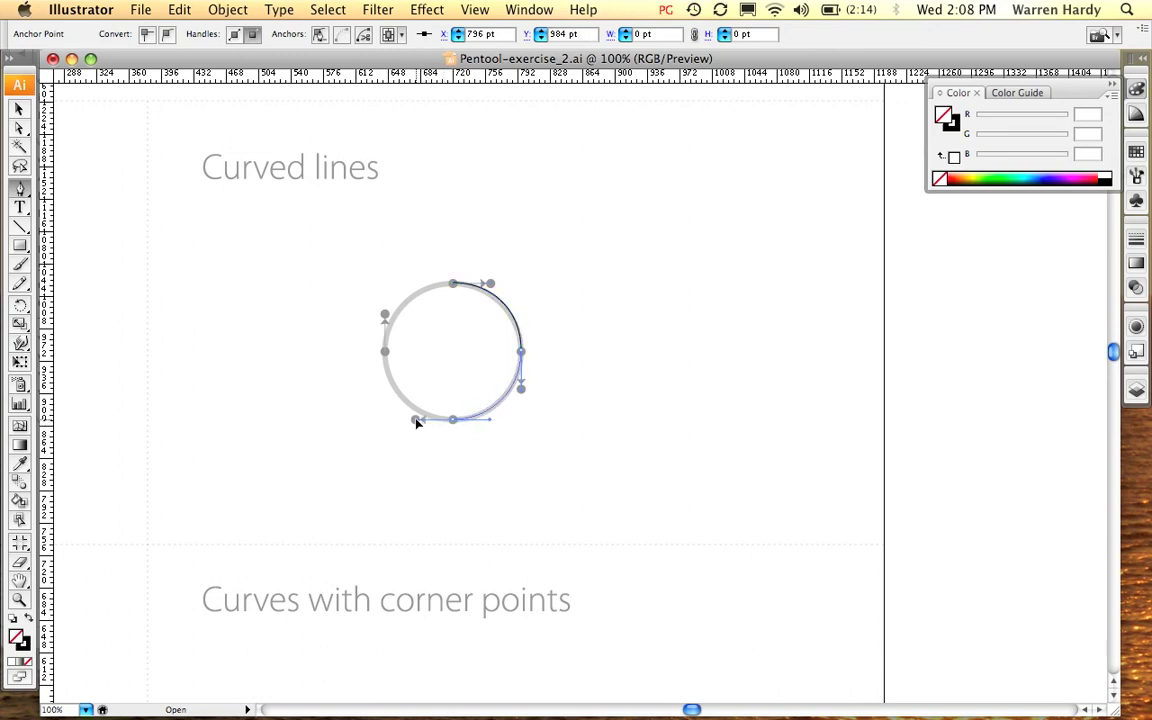
drag(385, 350, 385, 315)
drag(453, 285, 490, 286)
super+click(565, 402)
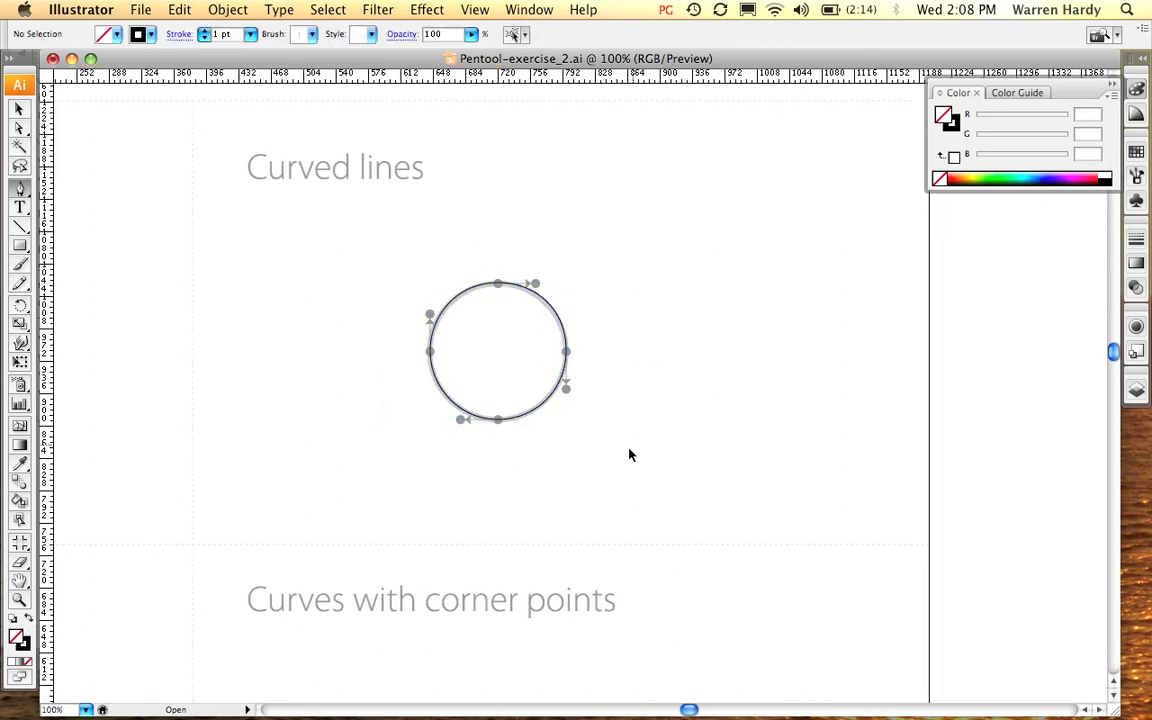
Step: Draw the first arc of the lower Curves with corner points exercise, extending the start handle up and the second point's handle down to the guide dots
drag(370, 484, 676, 334)
drag(166, 658, 411, 496)
drag(376, 632, 452, 397)
drag(391, 564, 555, 275)
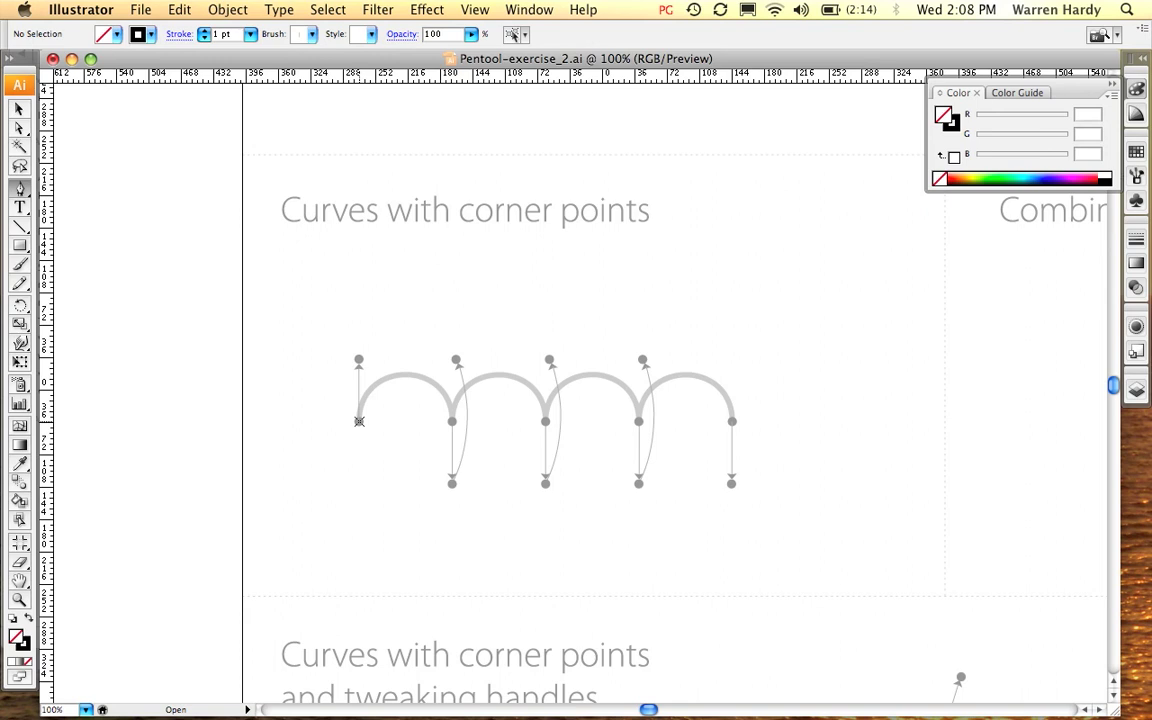
drag(358, 421, 359, 361)
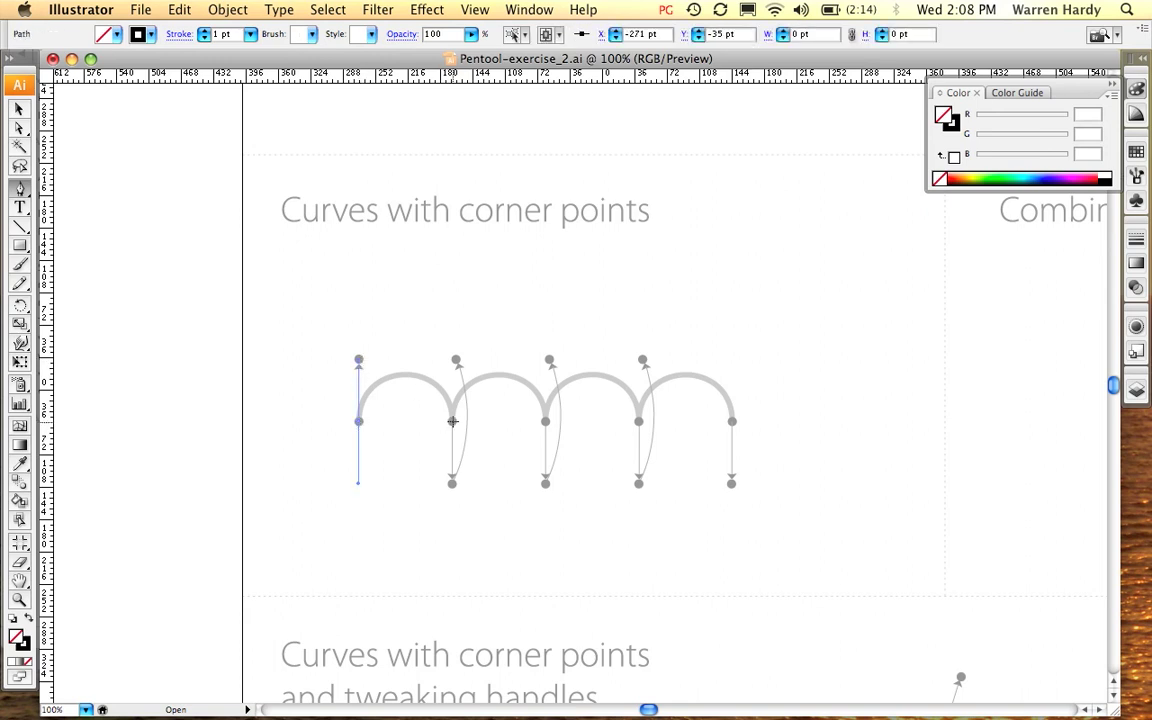
click(452, 421)
drag(452, 424, 454, 484)
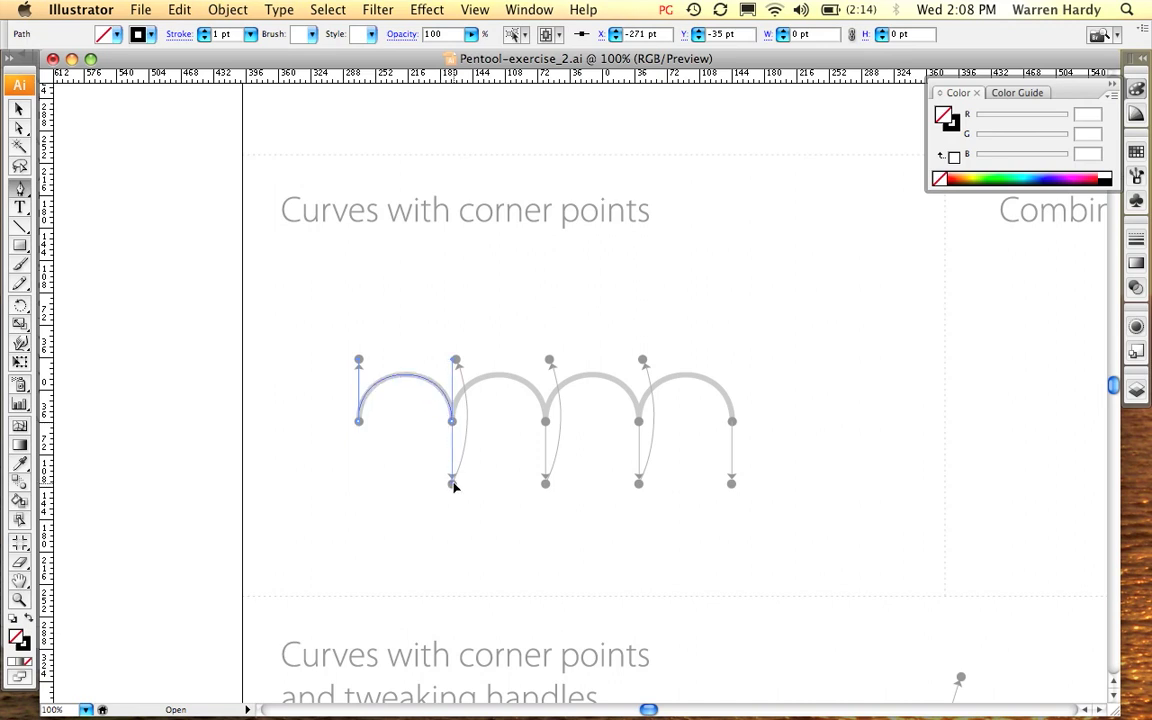
Step: Trace the remaining three arcs of the lower Curves with corner points exercise, flipping each corner point's outgoing handle upward, and deselect the path
click(453, 486)
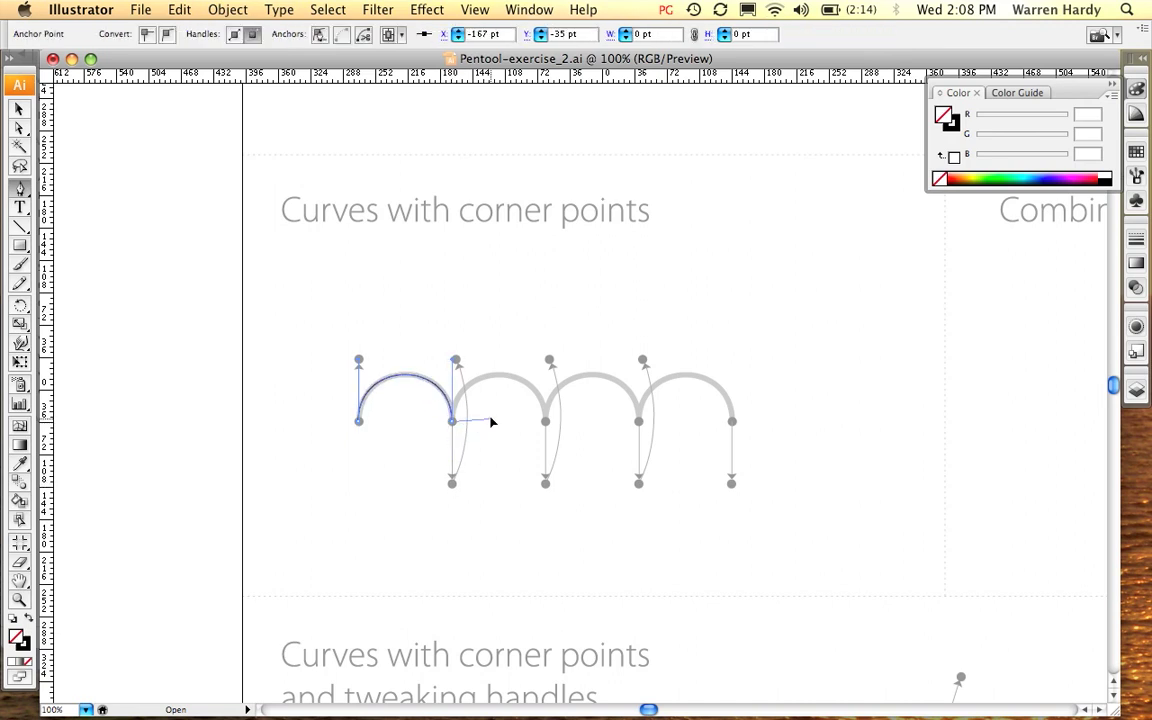
click(455, 362)
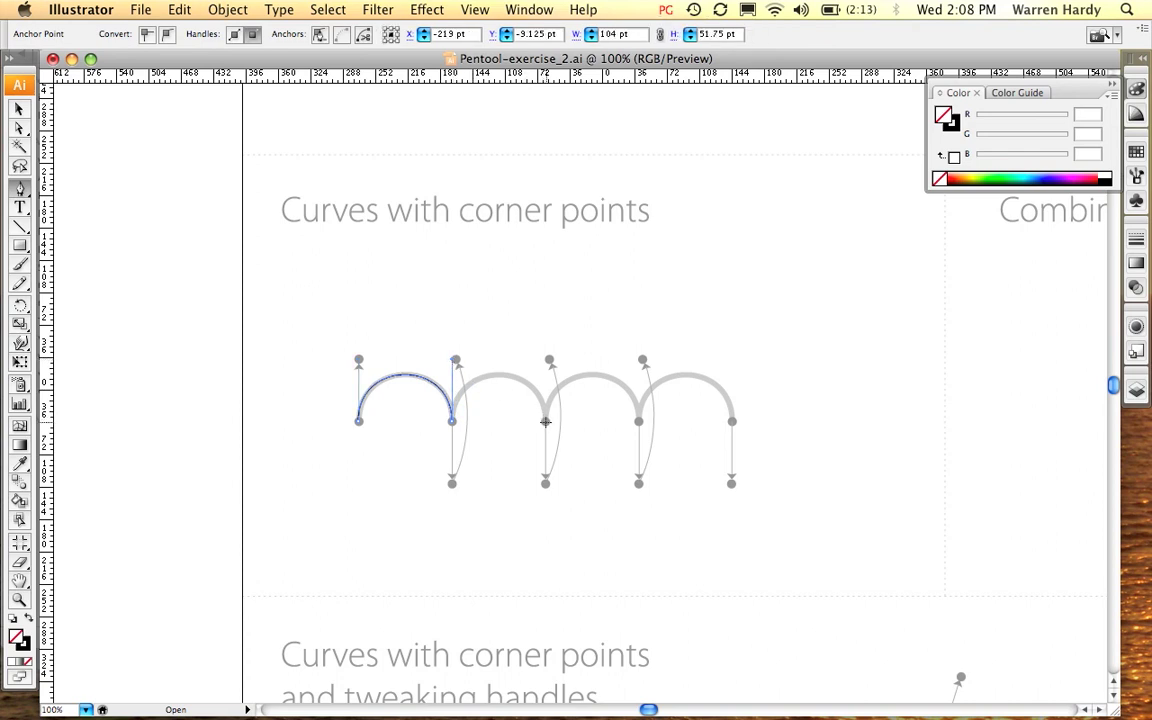
drag(545, 421, 546, 485)
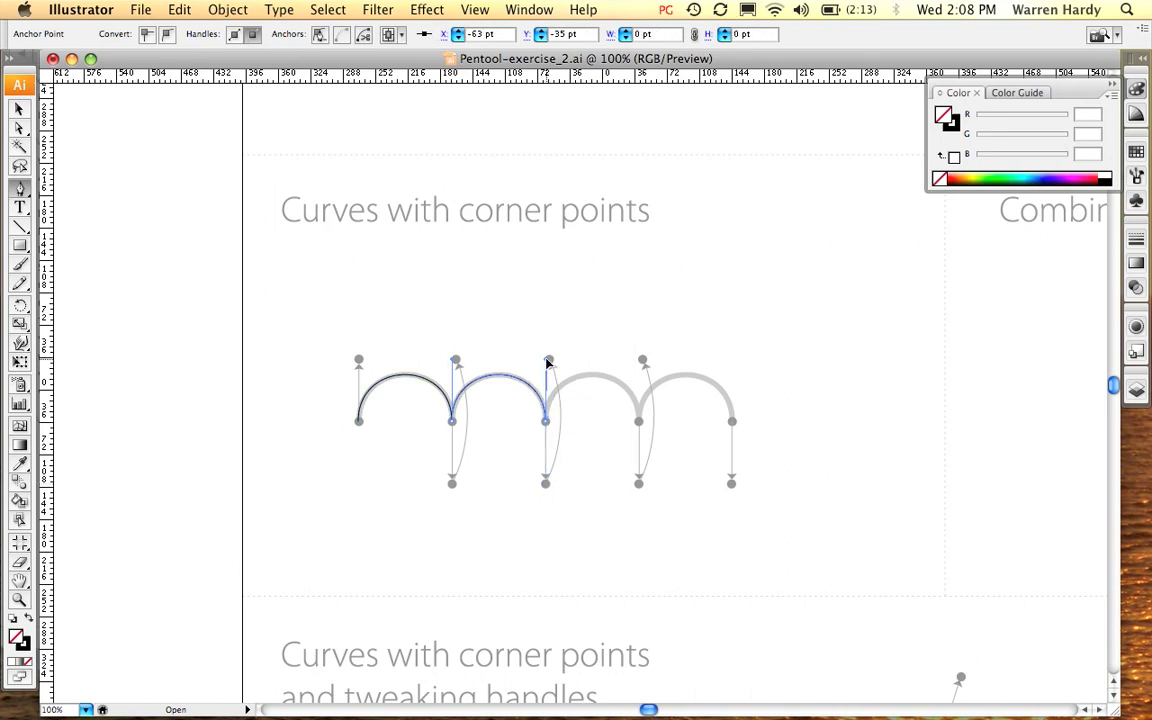
click(548, 362)
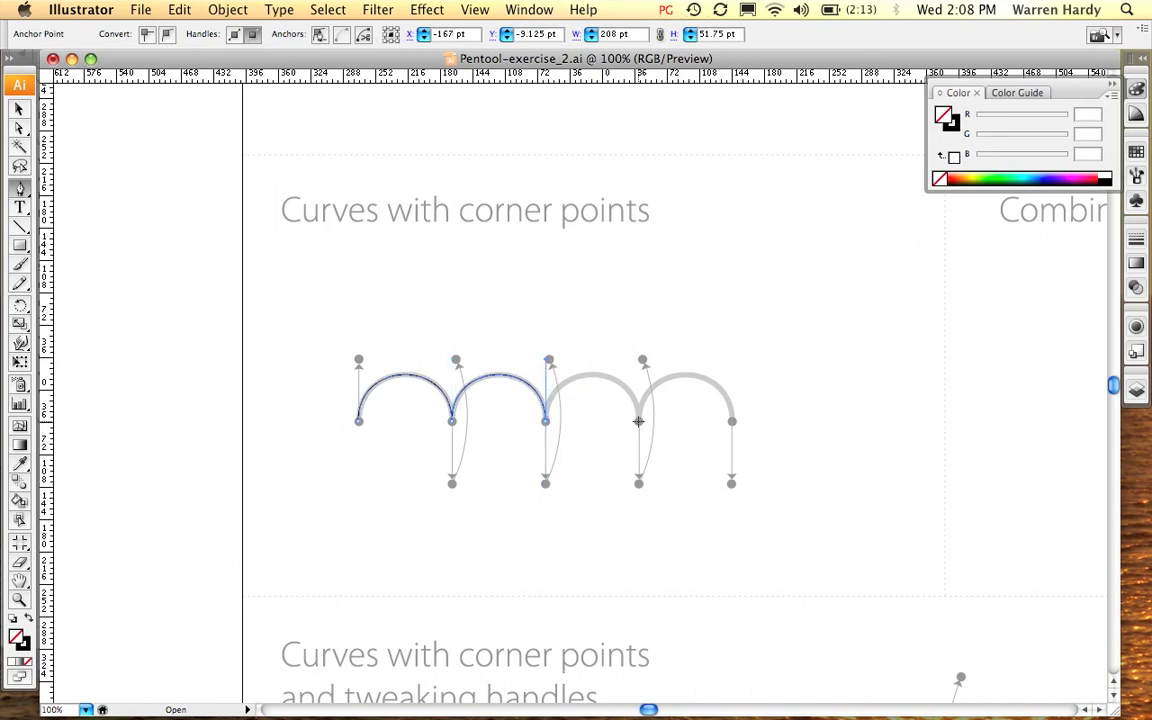
drag(638, 421, 643, 487)
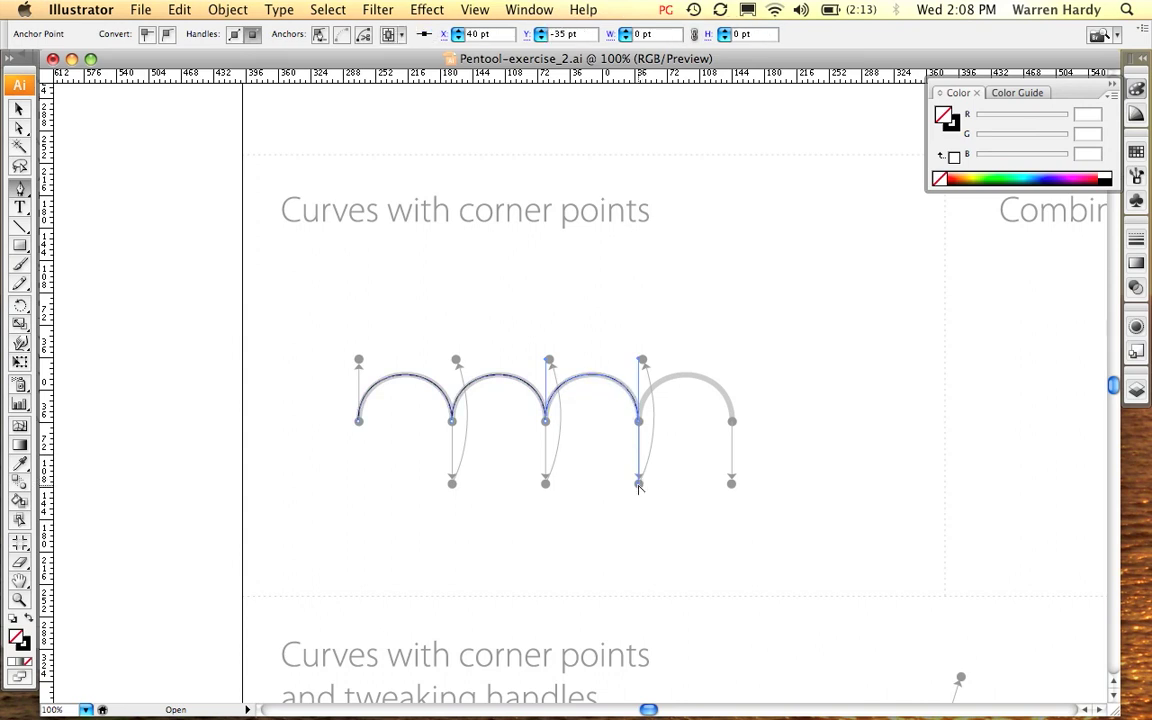
click(639, 360)
drag(732, 421, 733, 481)
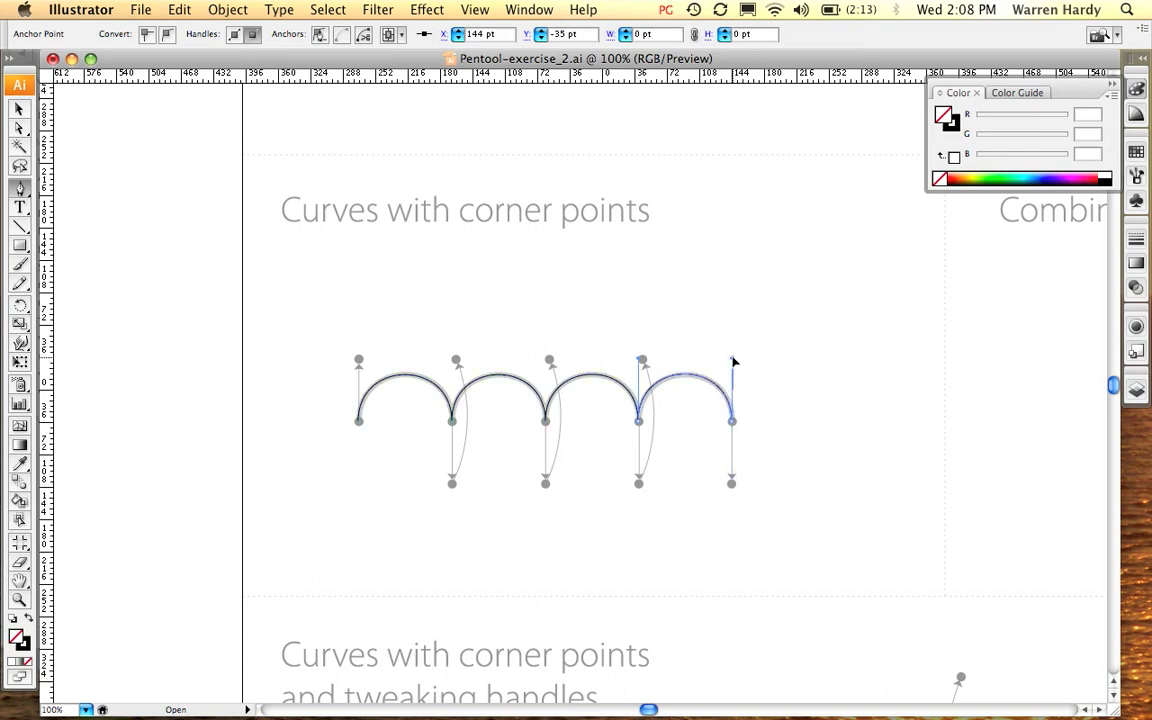
super+click(782, 370)
Step: Close Pentool-exercise_2.ai without saving, and open Pentool-exercise_3.ai from the Pentool-exercises folder in Finder
drag(776, 322, 473, 332)
key(super+minus)
key(super+minus)
key(super+minus)
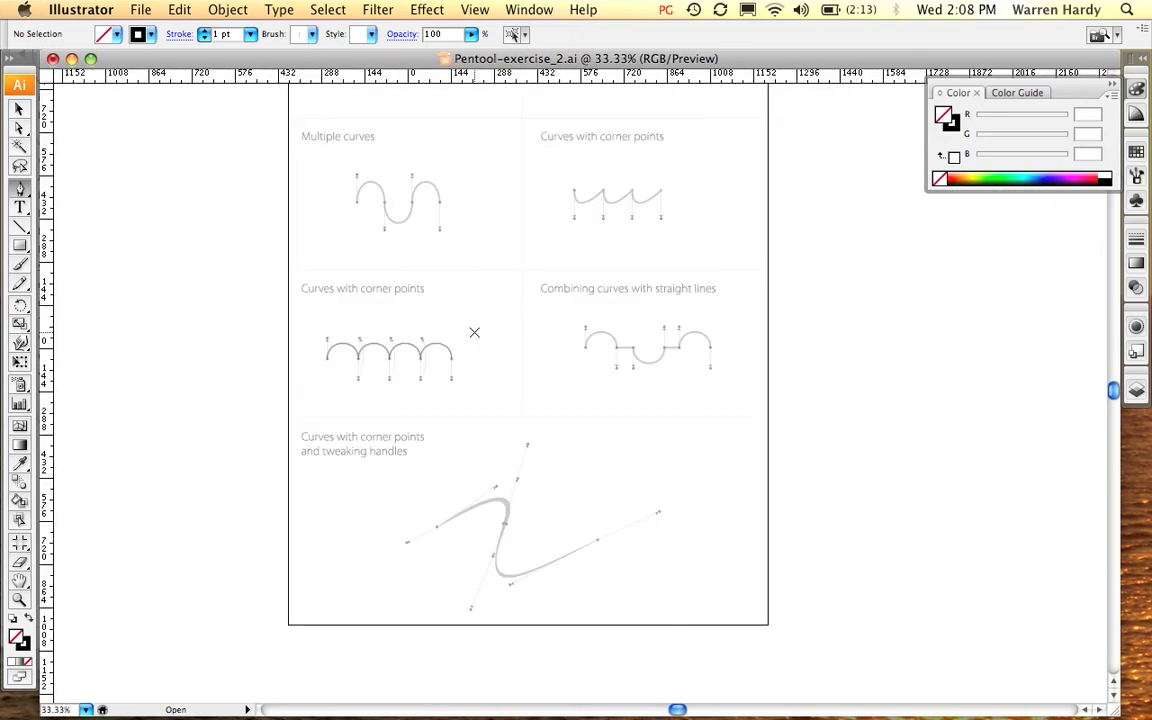
scroll(607, 473, up, 5)
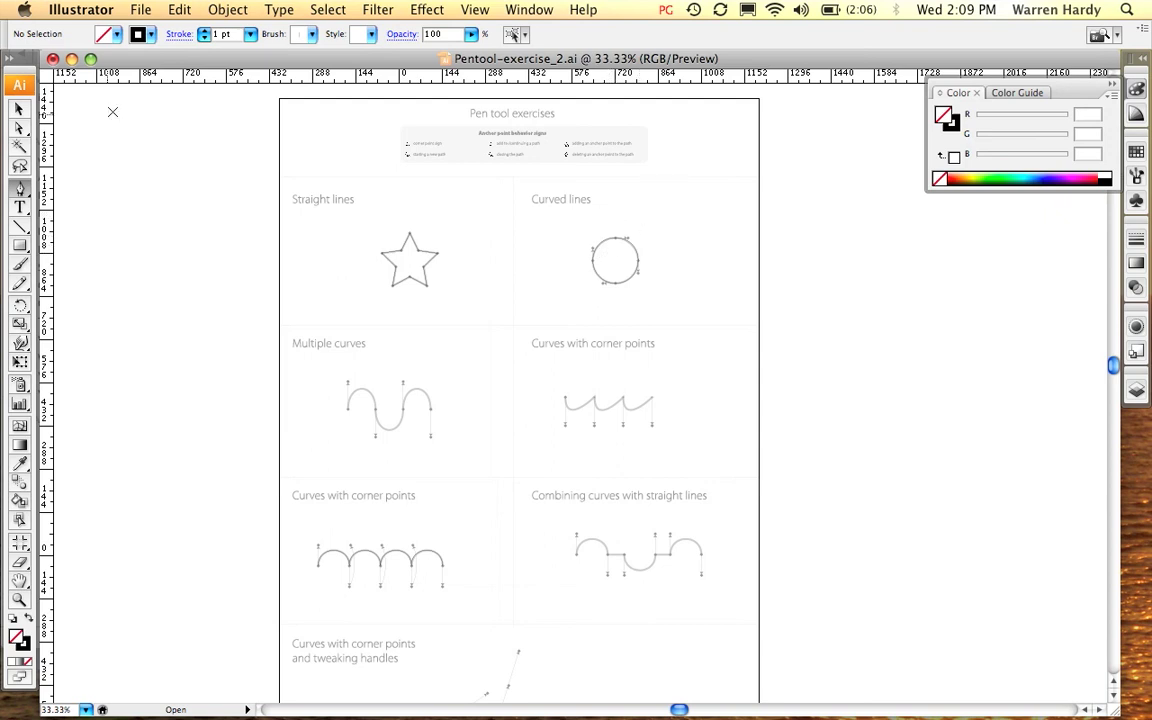
click(53, 59)
click(508, 251)
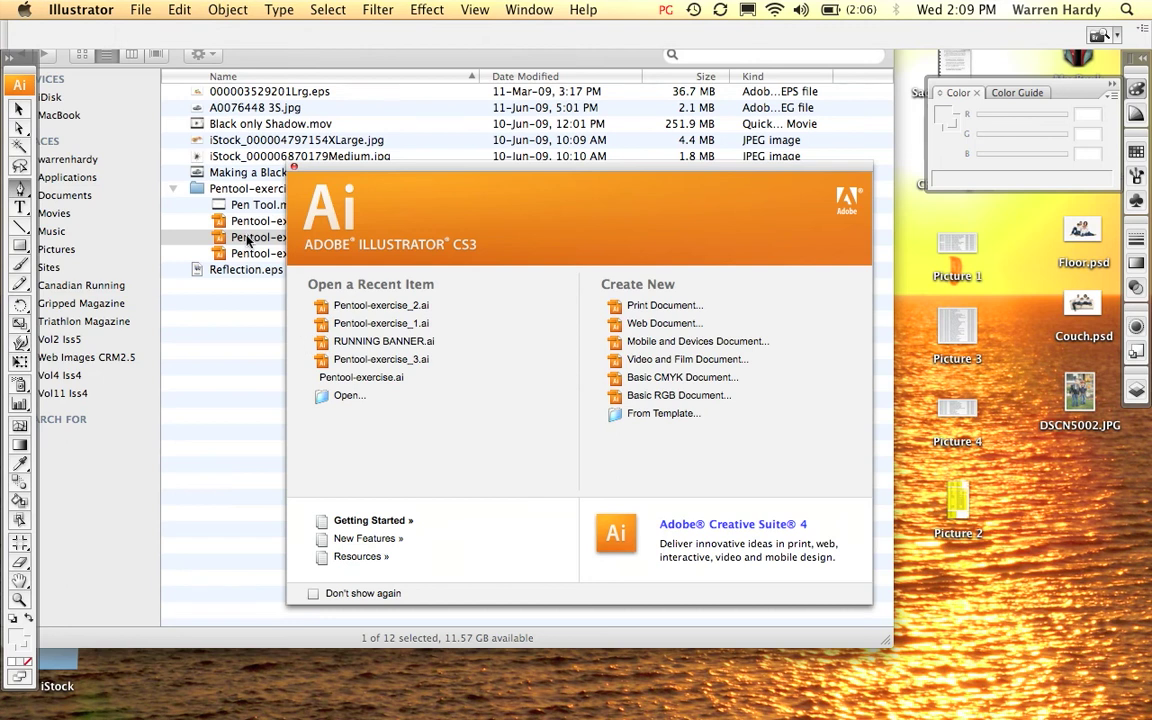
click(247, 309)
Step: Trace the Curved lines circle clockwise from its top as a closed path of four smooth points, set its fill to None, and deselect it
drag(283, 254, 297, 689)
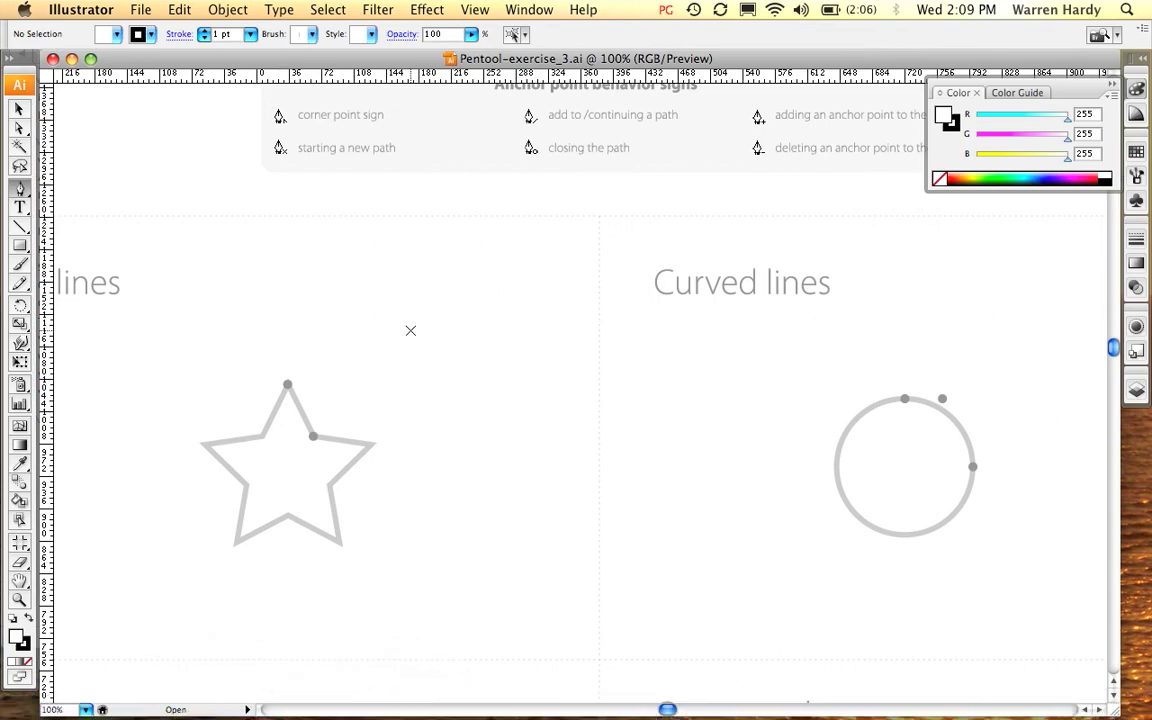
drag(471, 455, 226, 406)
drag(558, 452, 487, 391)
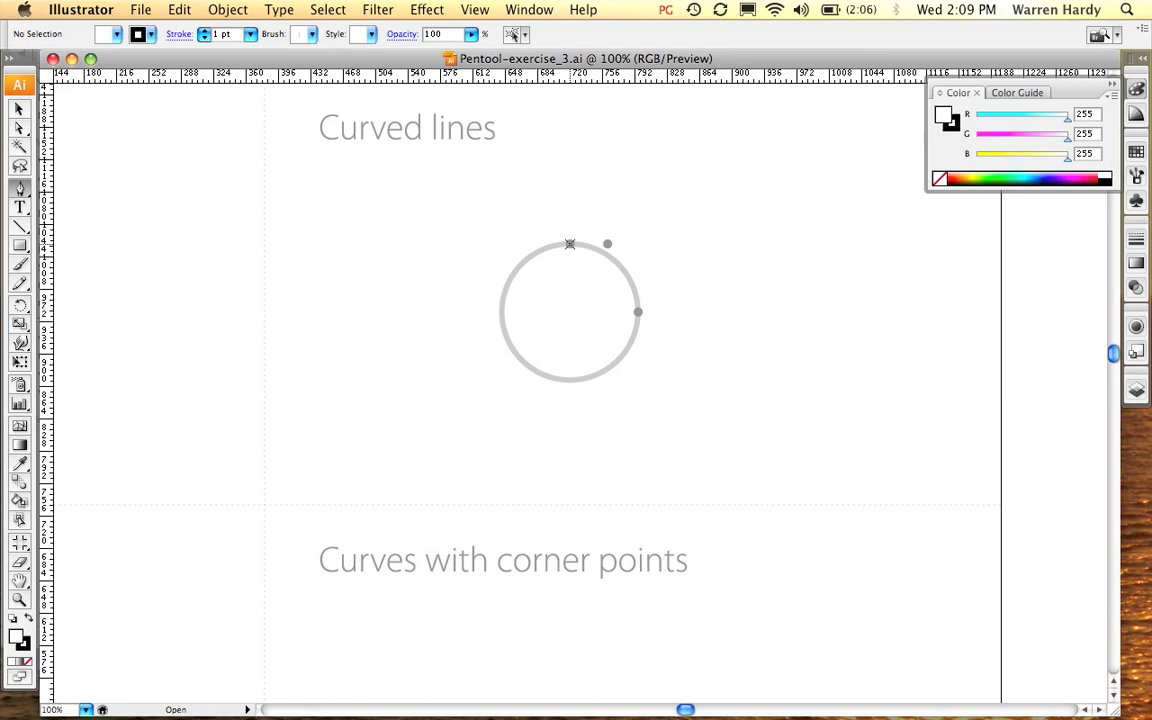
drag(570, 244, 607, 245)
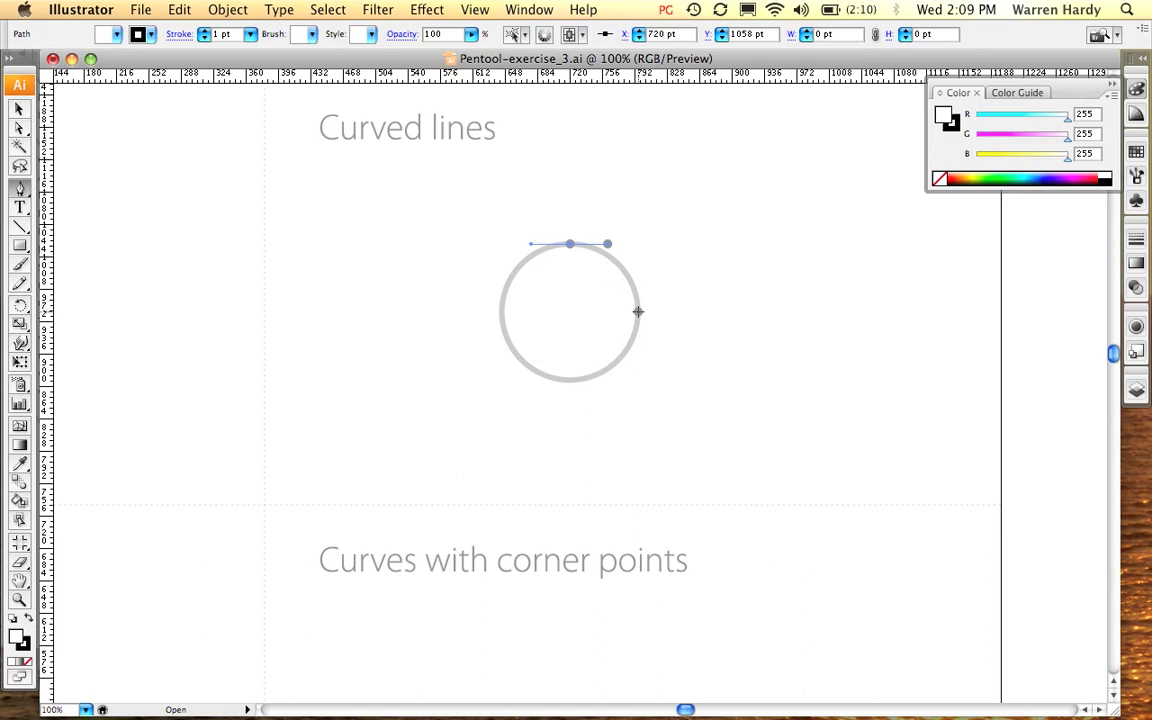
drag(639, 324, 641, 351)
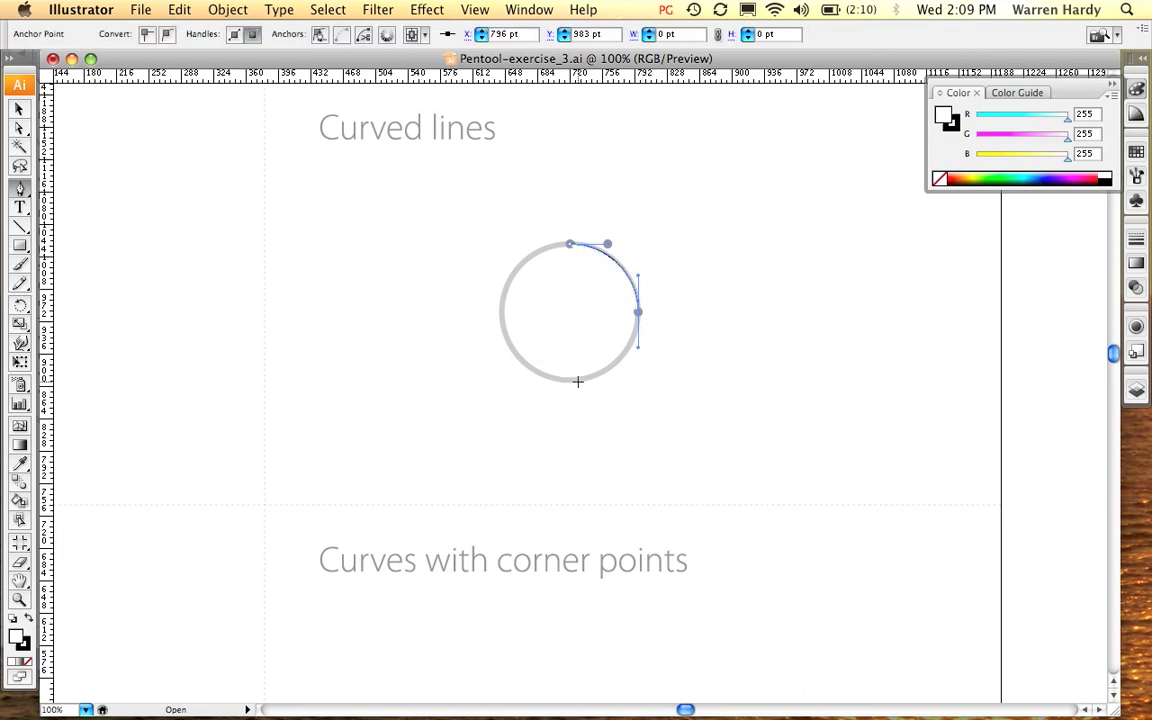
click(27, 664)
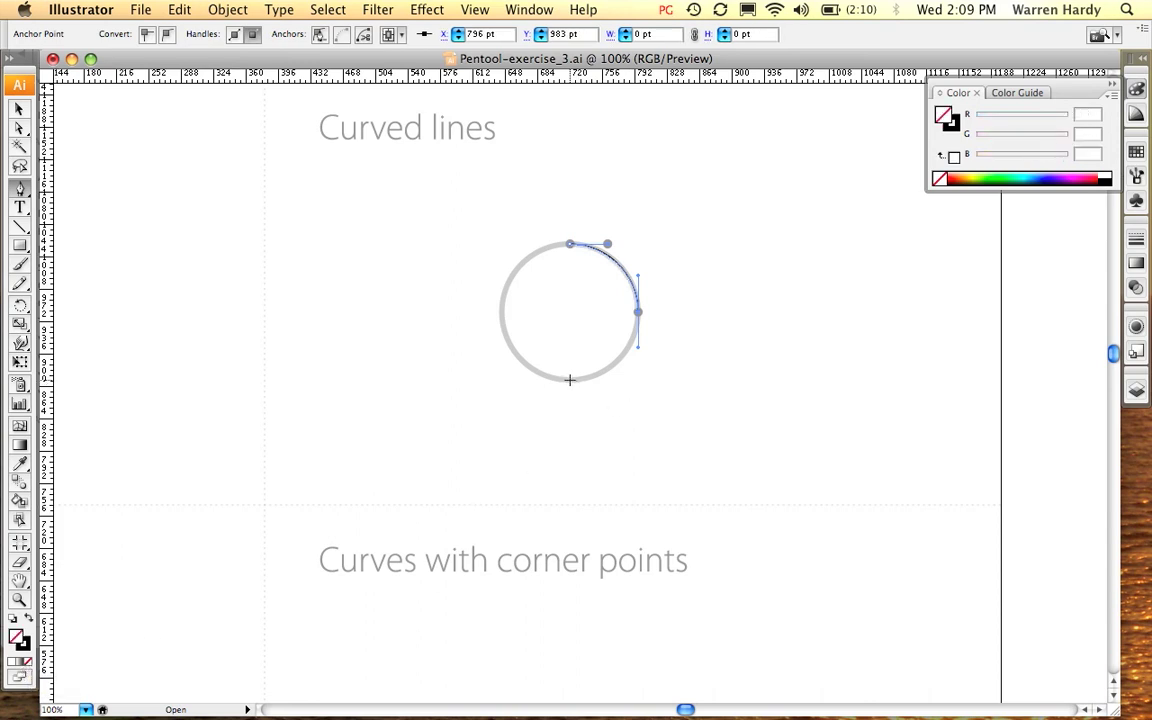
drag(570, 380, 530, 382)
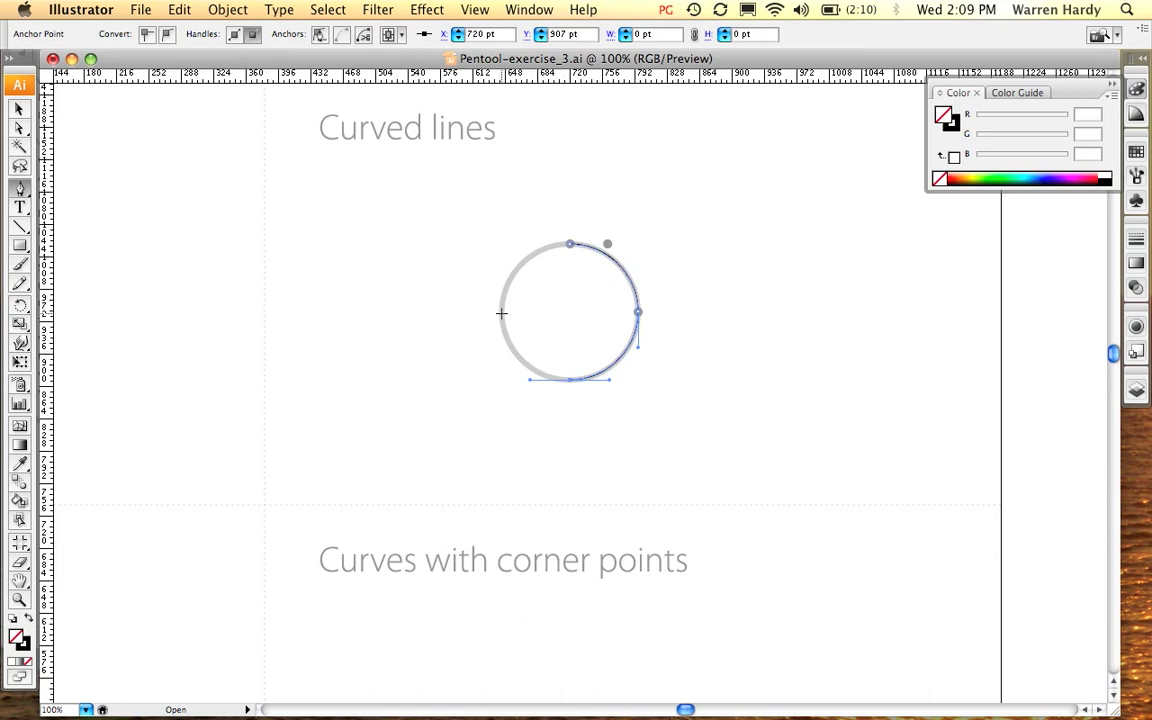
drag(501, 313, 501, 283)
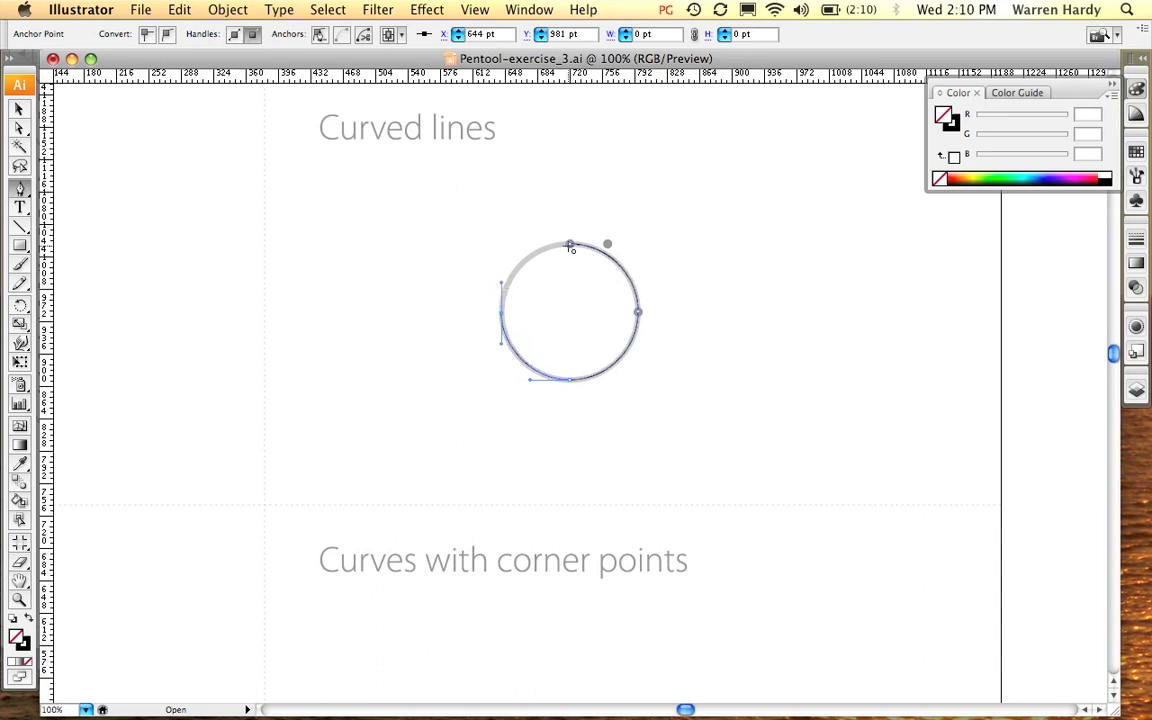
drag(570, 245, 612, 244)
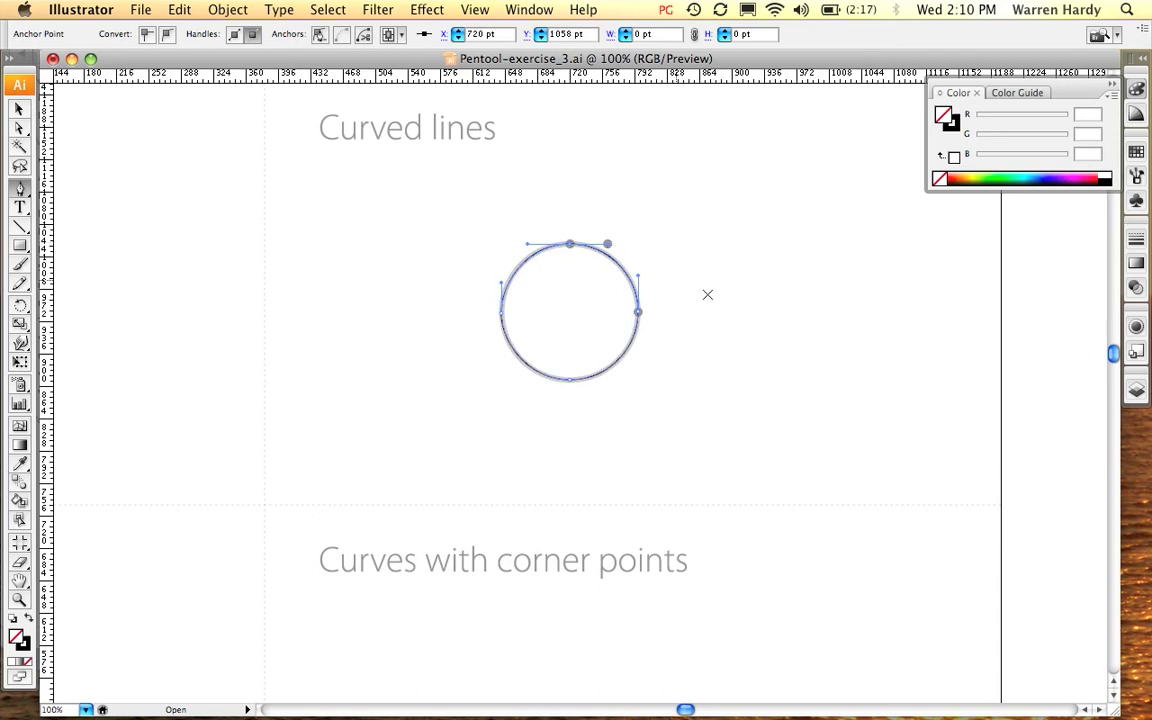
super+click(733, 396)
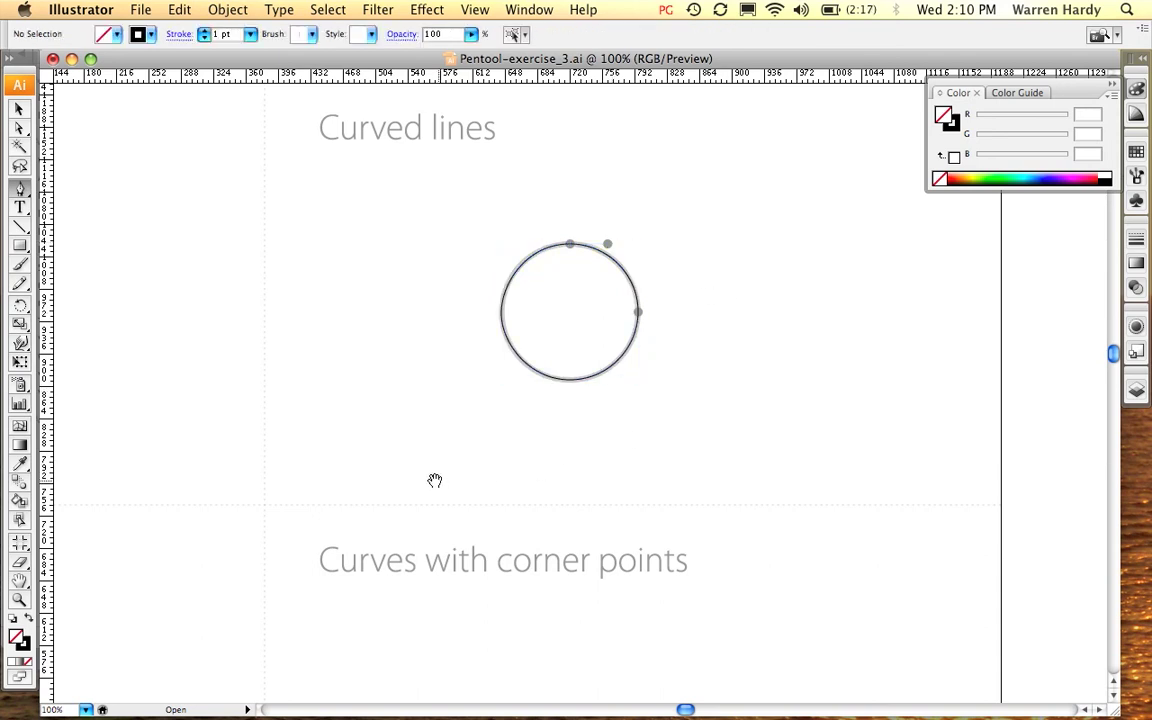
Step: Draw the first arc of the lower Curves with corner points exercise and flip the second point's outgoing handle upward
scroll(361, 482, down, 10)
scroll(361, 482, left, 10)
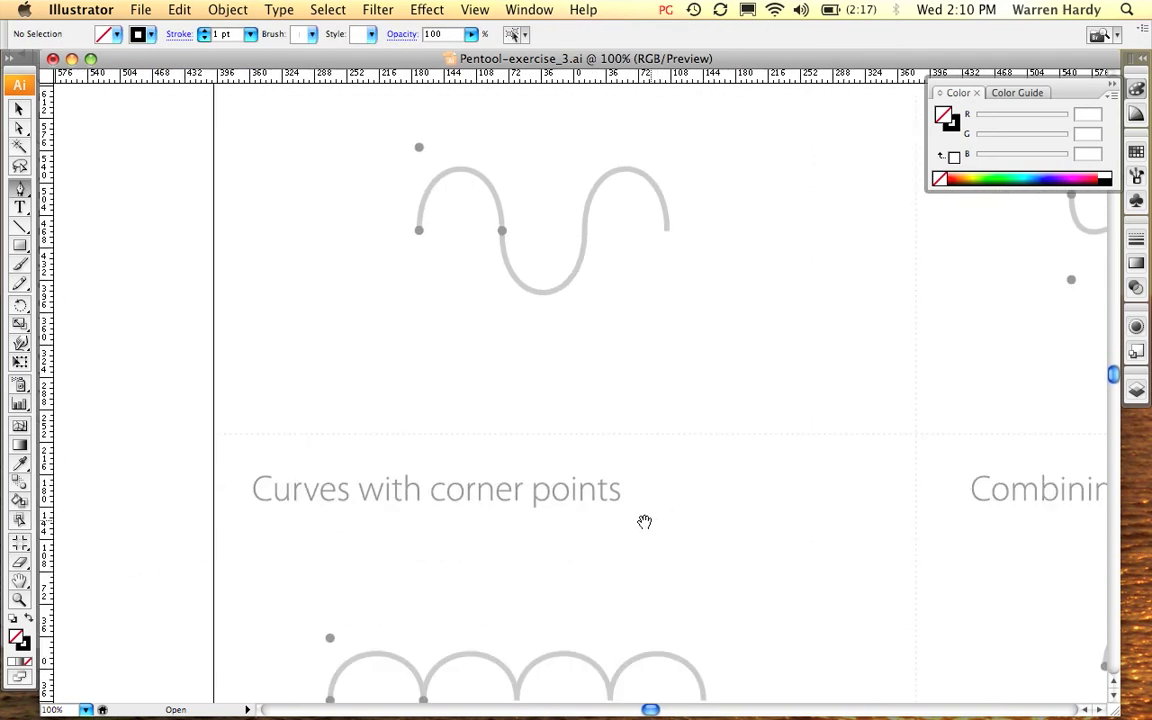
scroll(682, 313, down, 5)
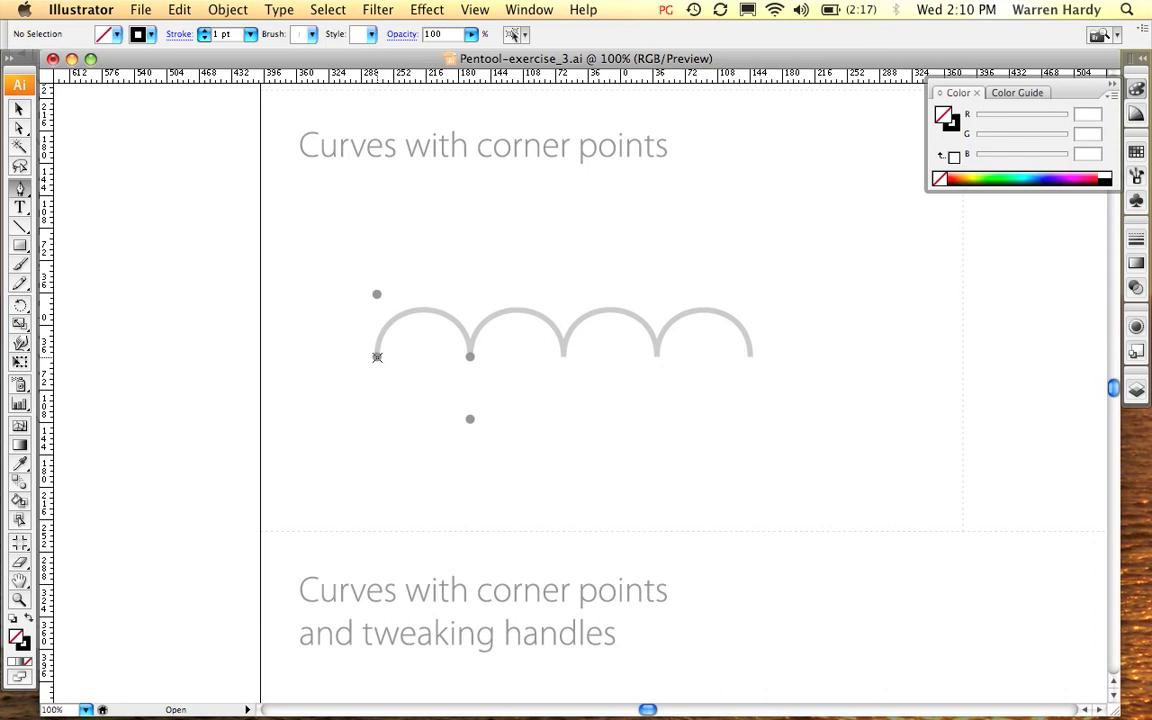
key(super+space)
drag(283, 185, 835, 528)
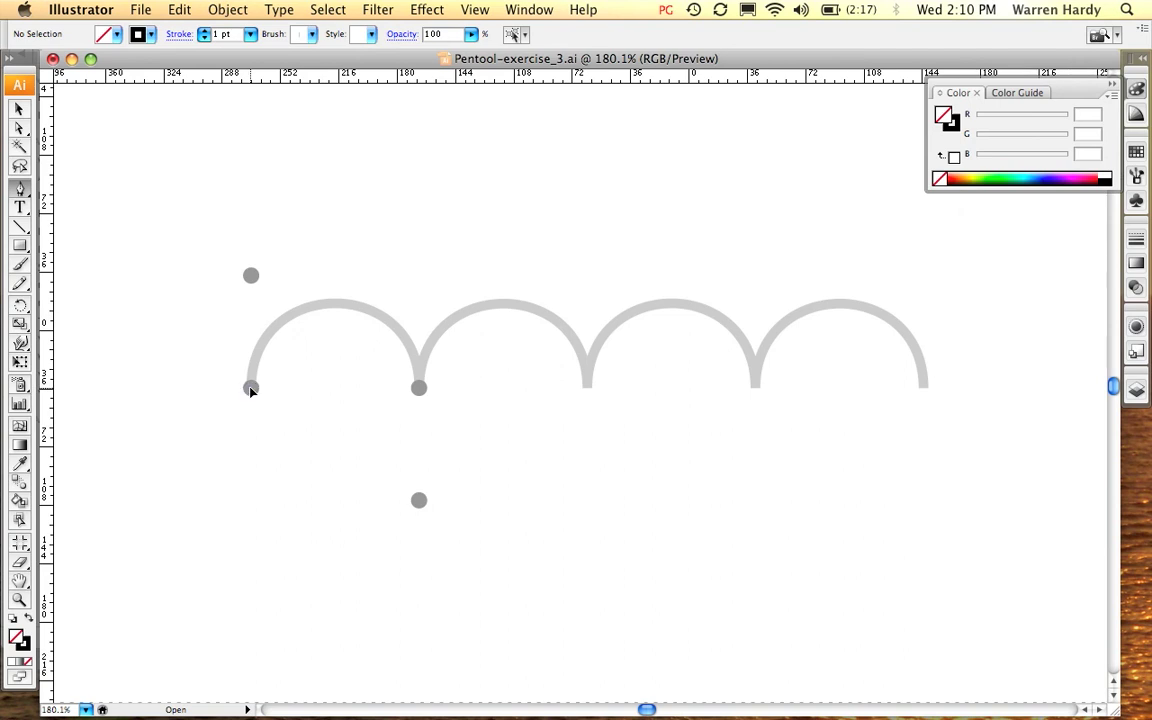
drag(250, 389, 251, 275)
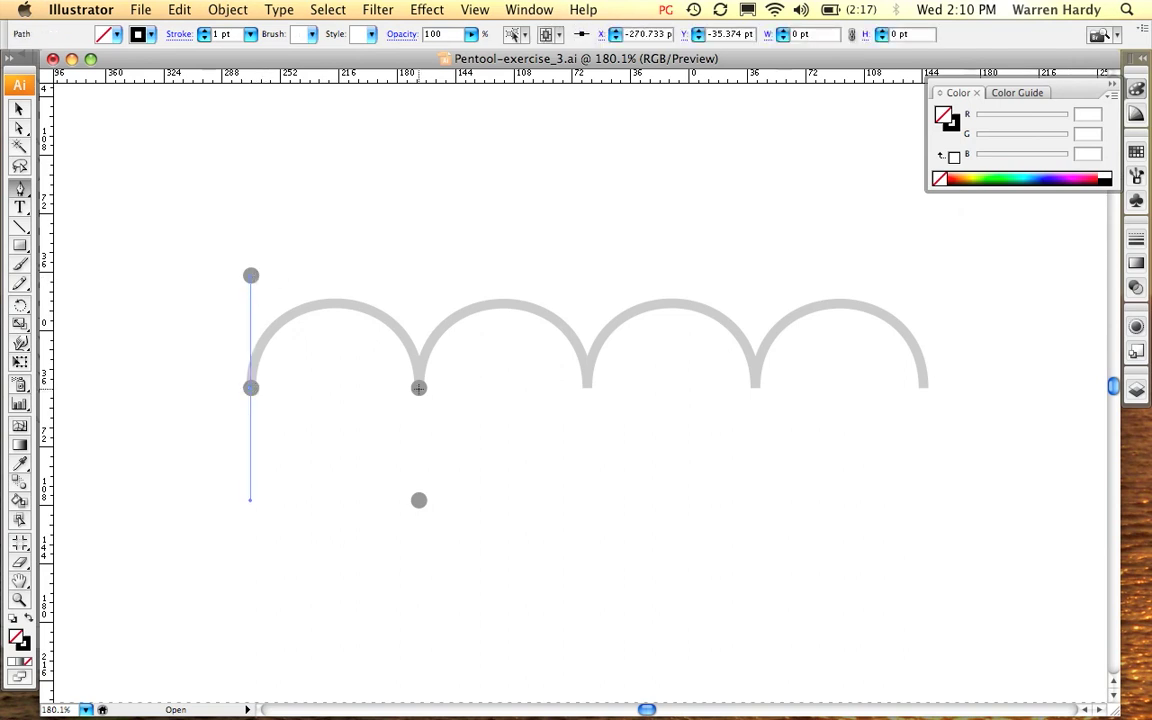
drag(418, 388, 427, 502)
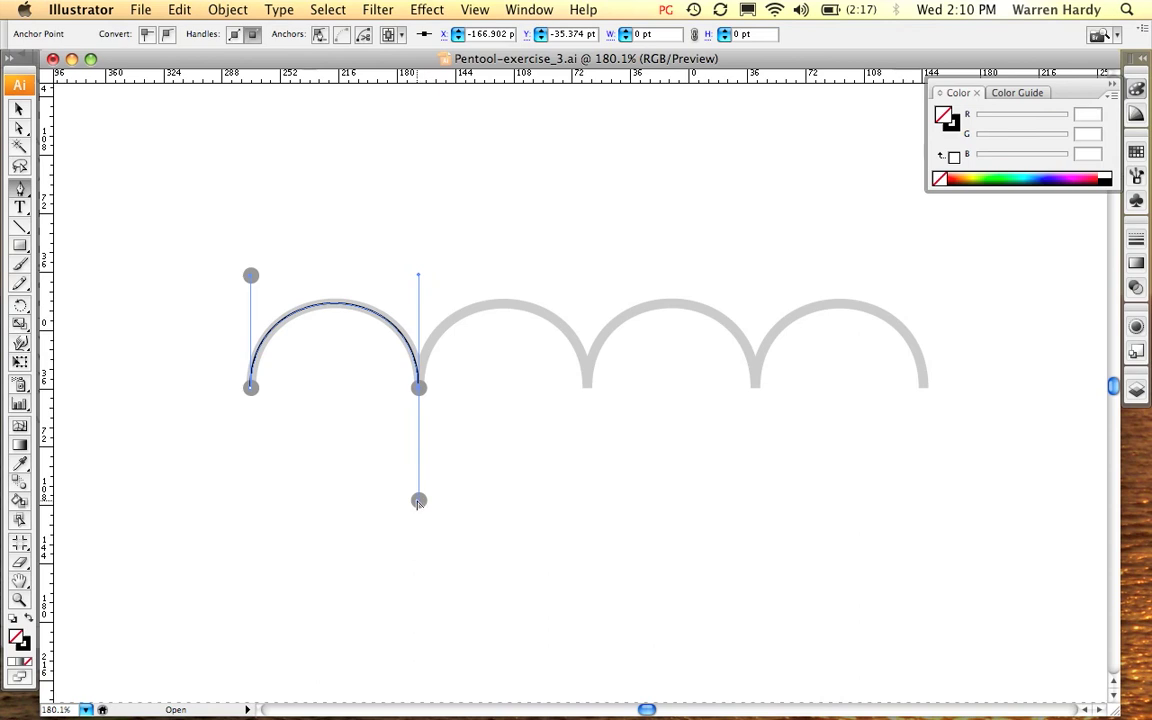
drag(419, 500, 419, 273)
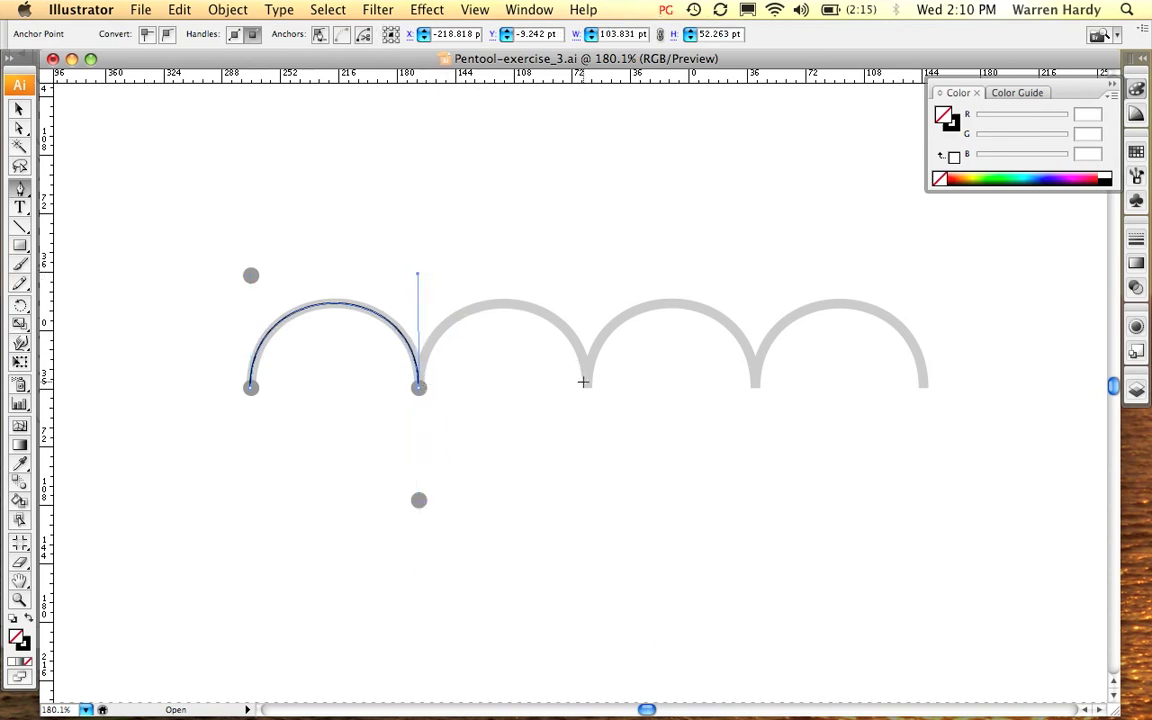
Step: Add the other three arcs along the grey guide, turning each inner joint into a corner with an upward handle, and deselect the path
drag(587, 388, 605, 503)
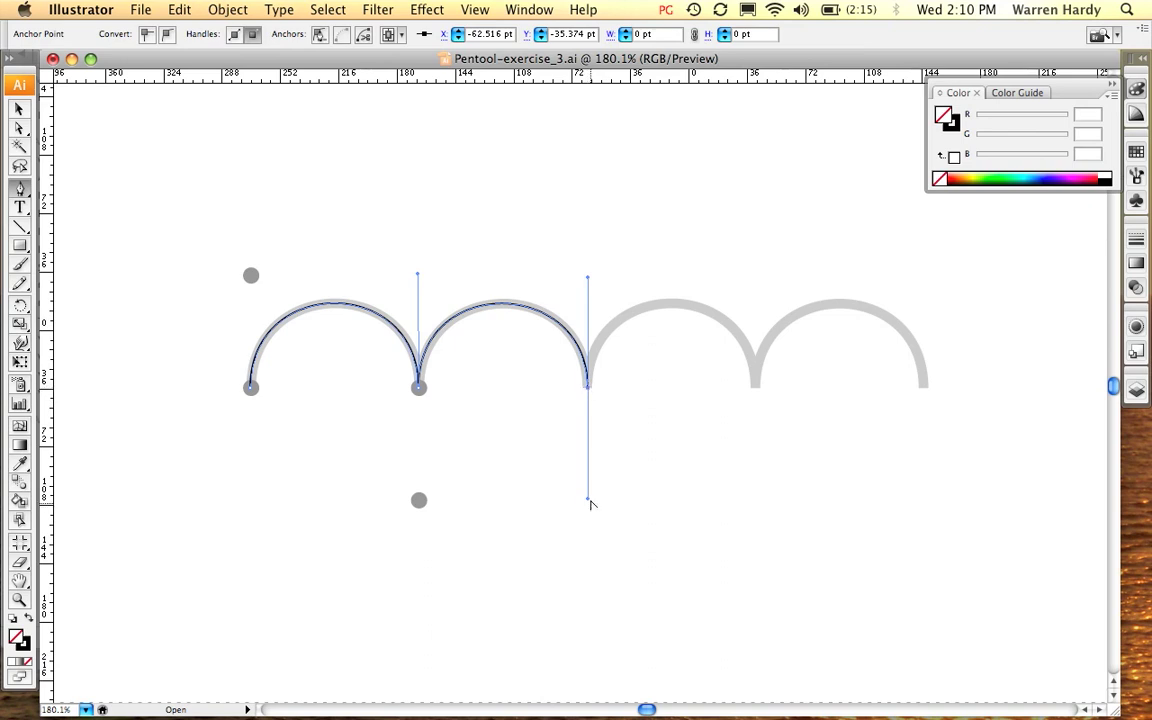
drag(589, 500, 587, 387)
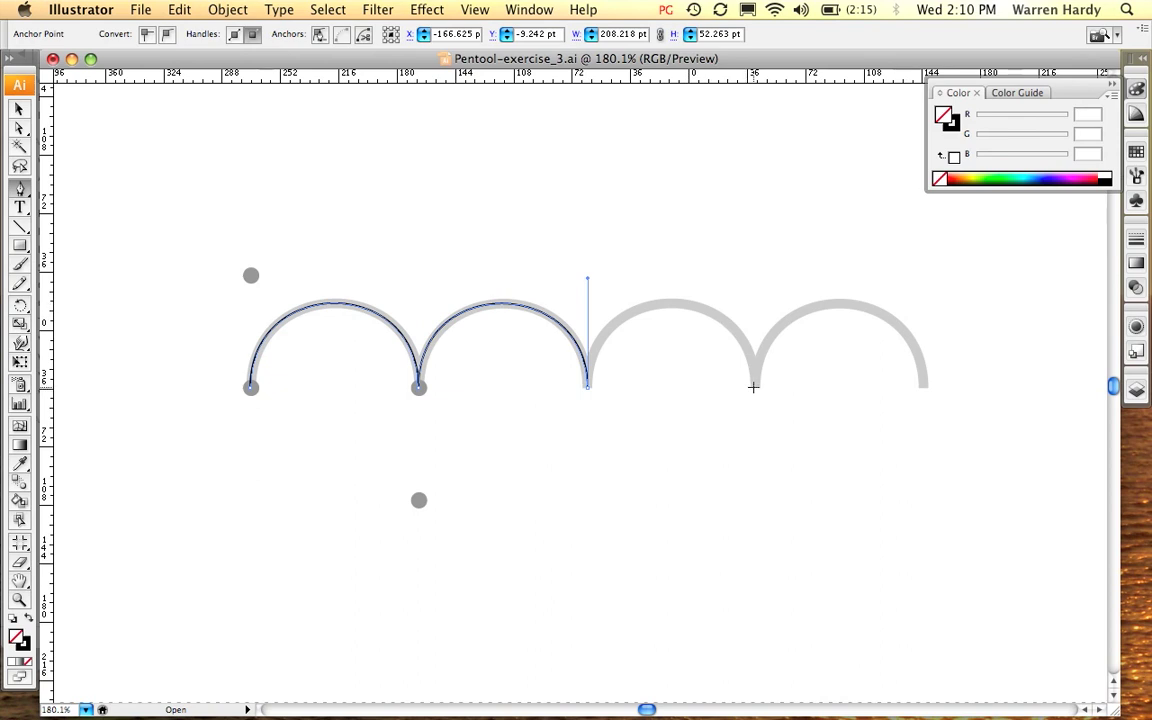
drag(755, 387, 756, 275)
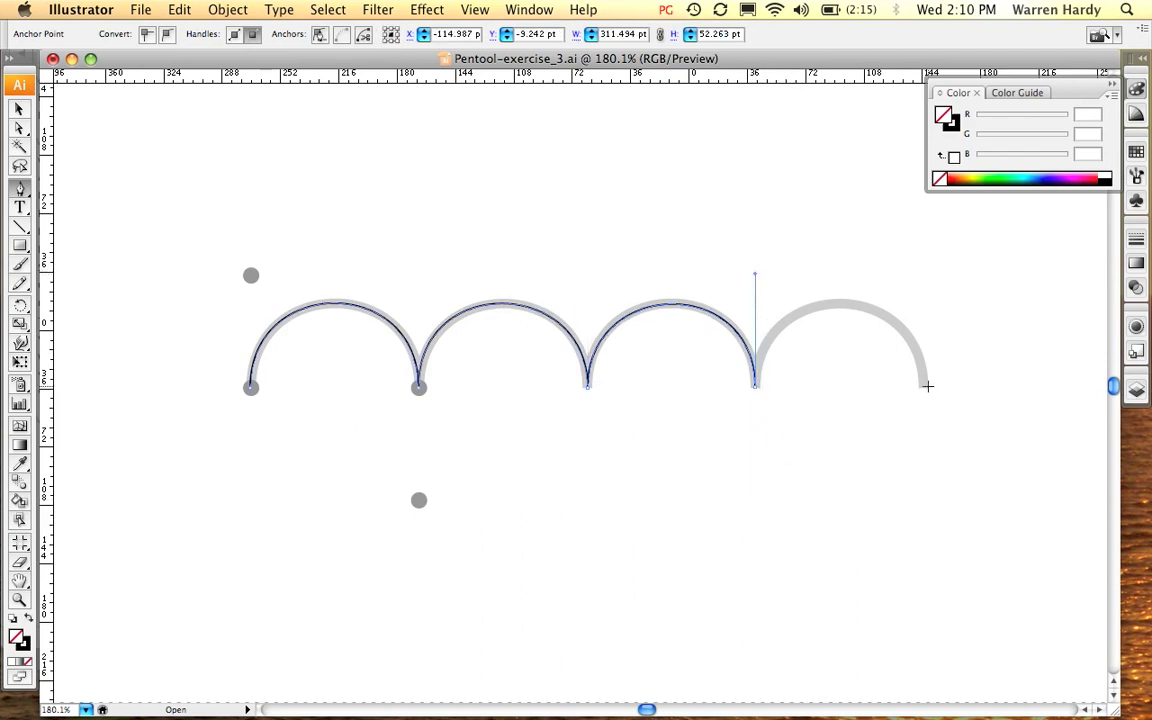
drag(923, 387, 923, 279)
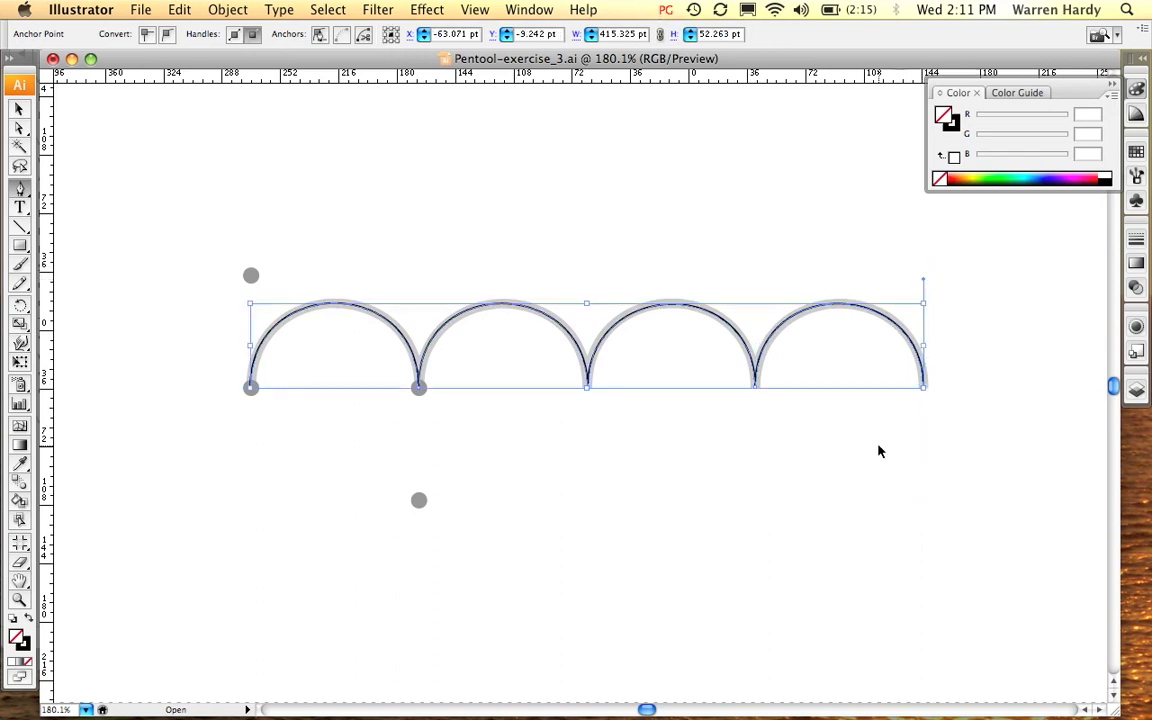
scroll(877, 455, left, 1)
super+click(872, 472)
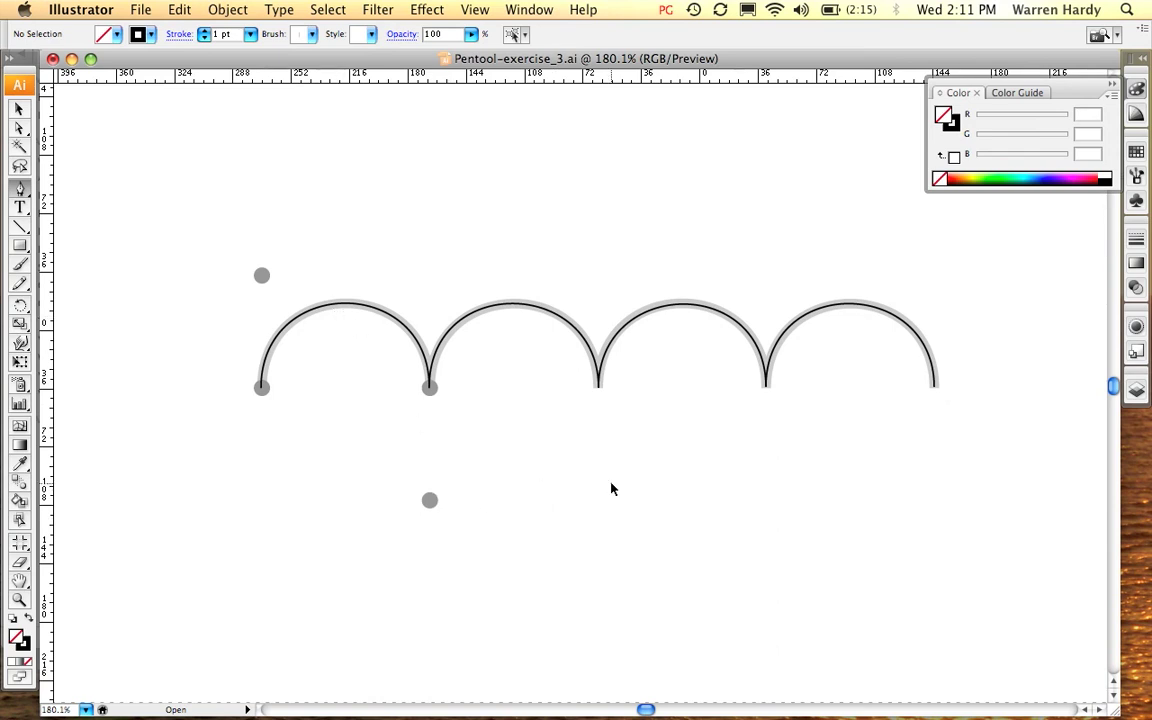
Step: Review the whole exercise page, from the tweaking handles curve up to the anchor point behavior signs
key(super+minus)
key(super+minus)
key(super+minus)
key(super+minus)
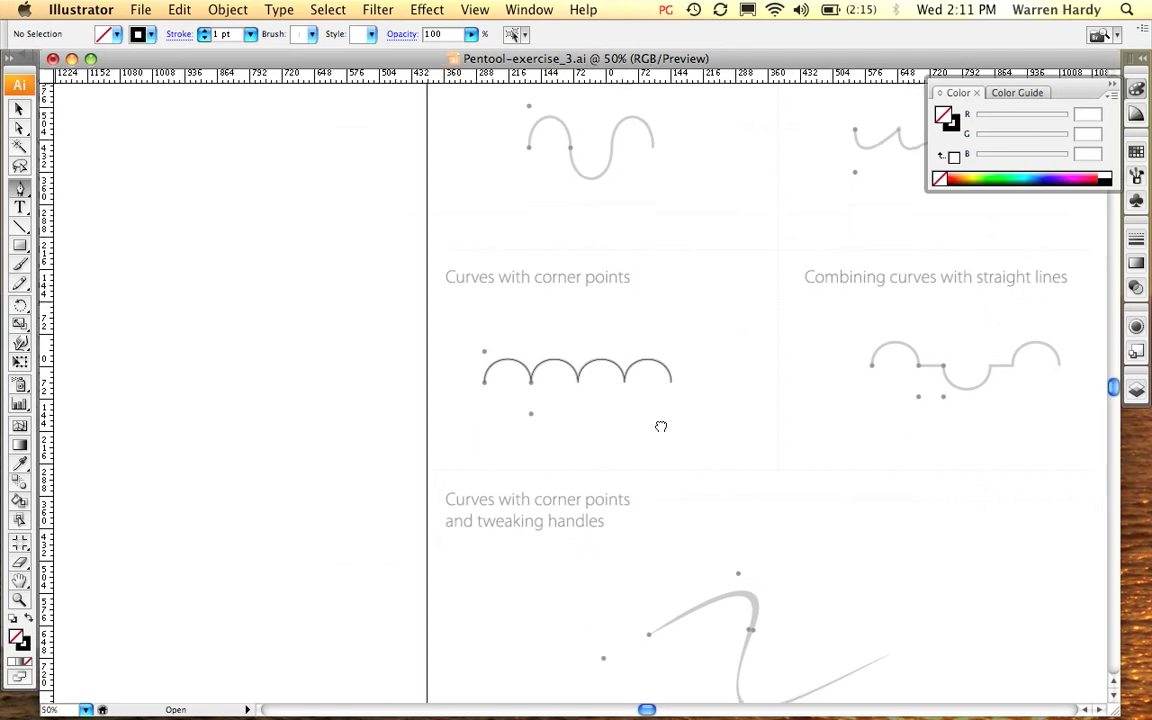
scroll(661, 424, down, 5)
scroll(661, 424, right, 7)
key(super+minus)
key(super+minus)
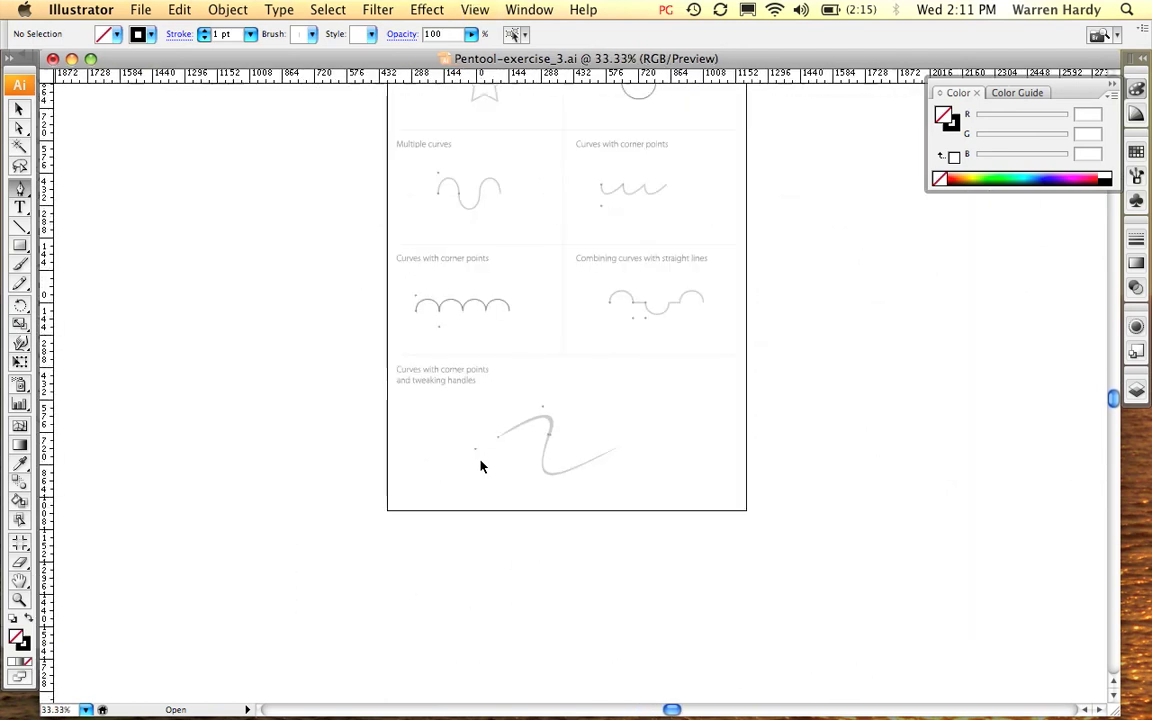
drag(591, 391, 654, 487)
key(super+plus)
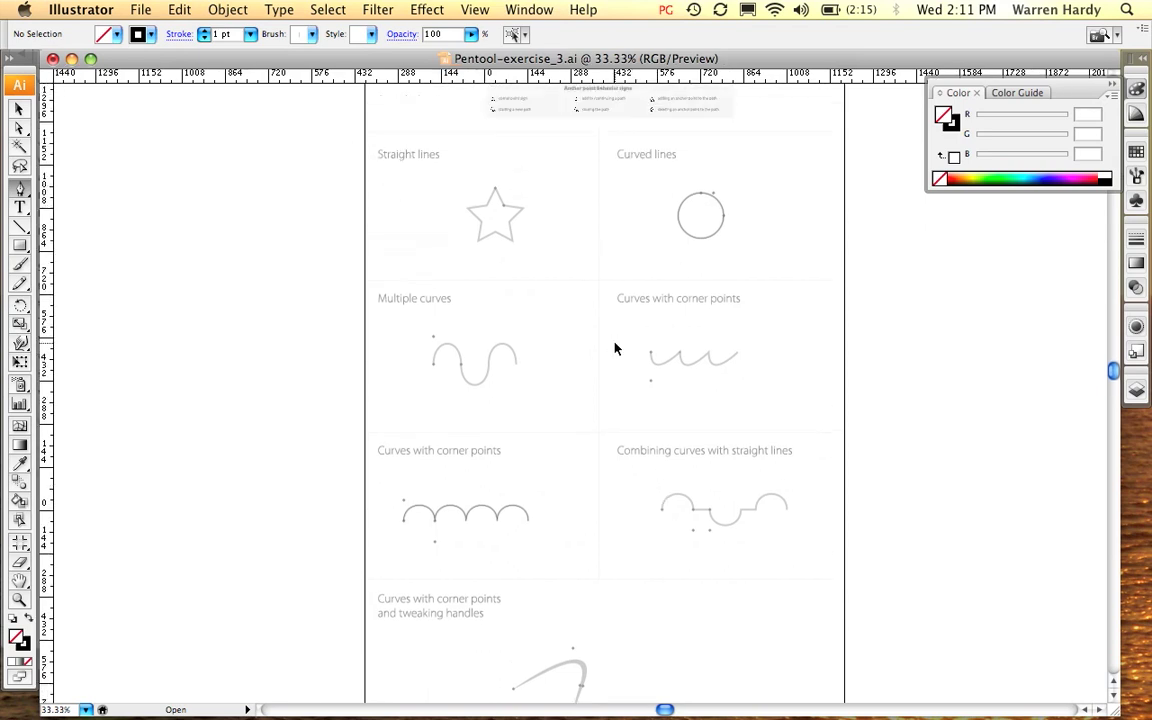
key(super+plus)
key(super+plus)
drag(614, 342, 600, 559)
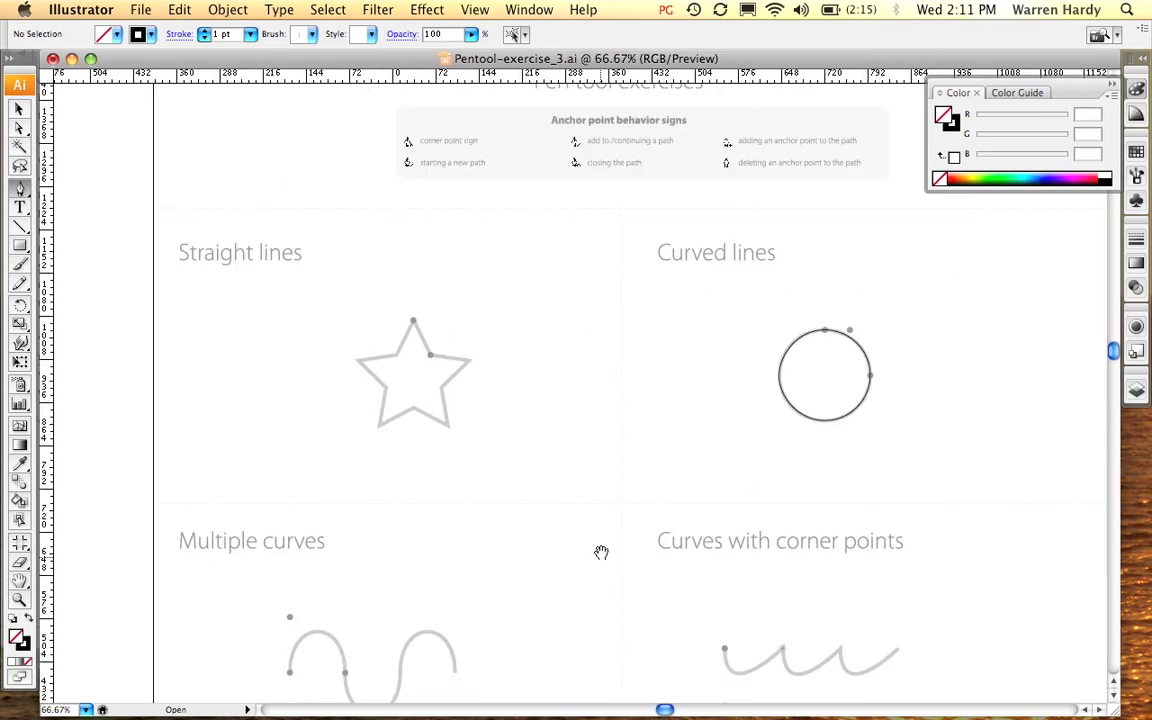
scroll(601, 552, up, 5)
scroll(596, 465, down, 3)
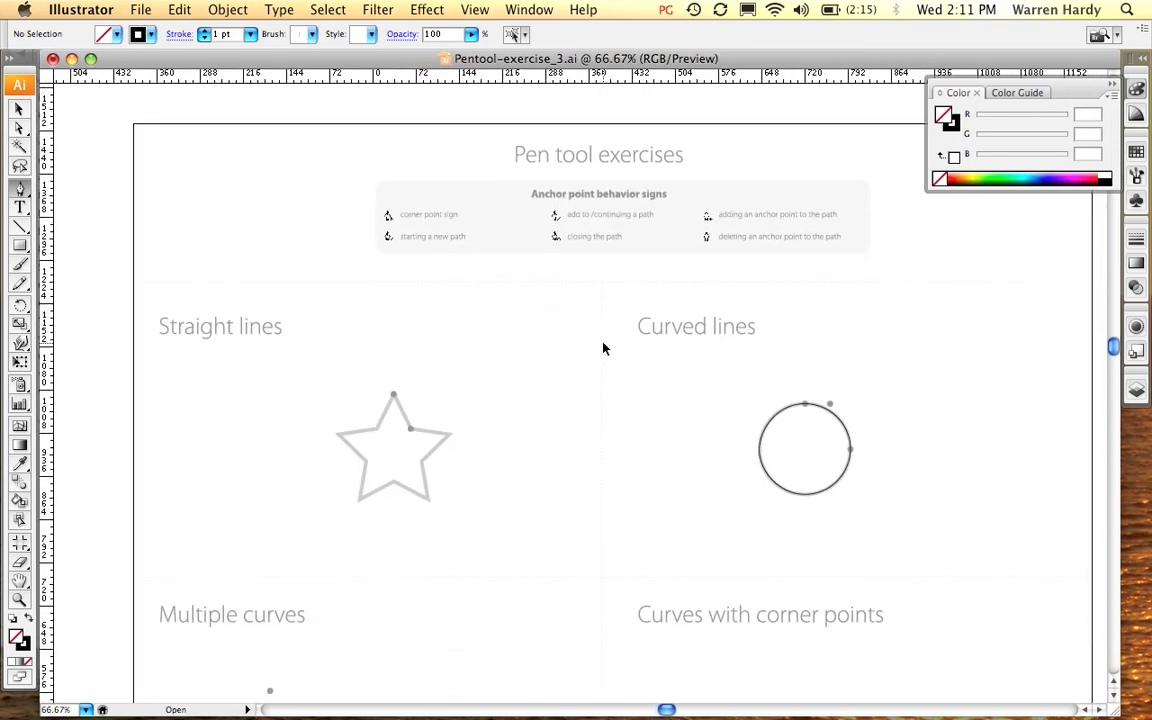
key(super+minus)
scroll(560, 375, down, 3)
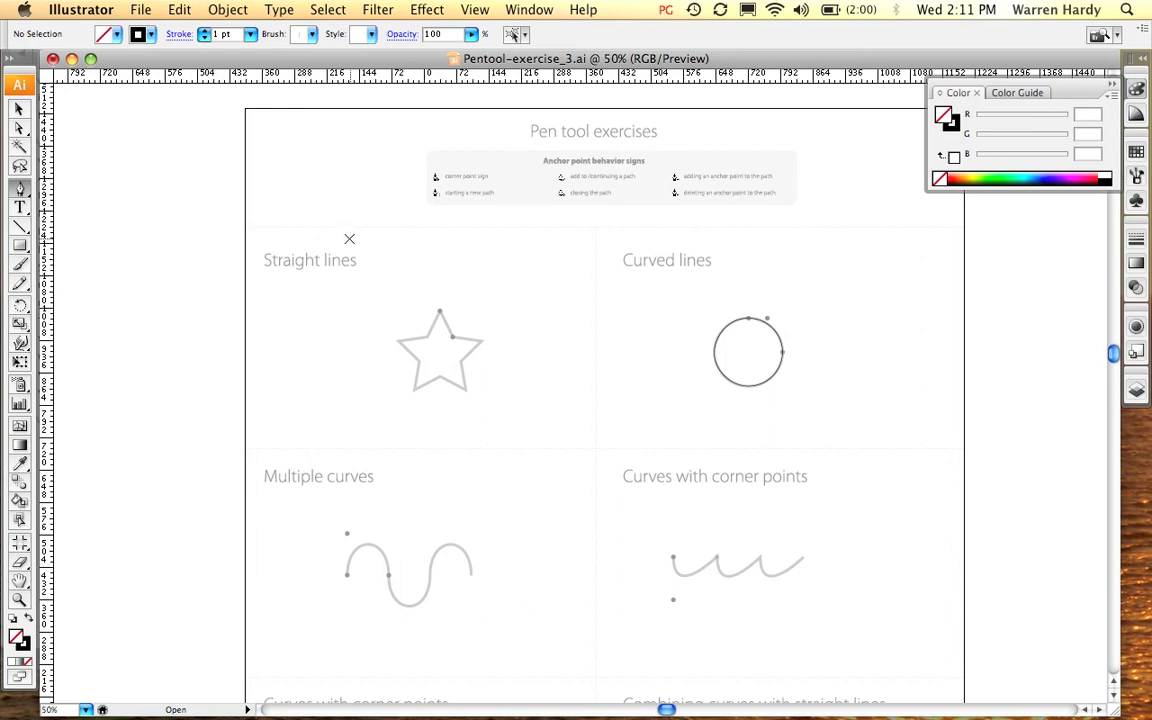
Step: Close Pentool-exercise_3.ai
key(super+w)
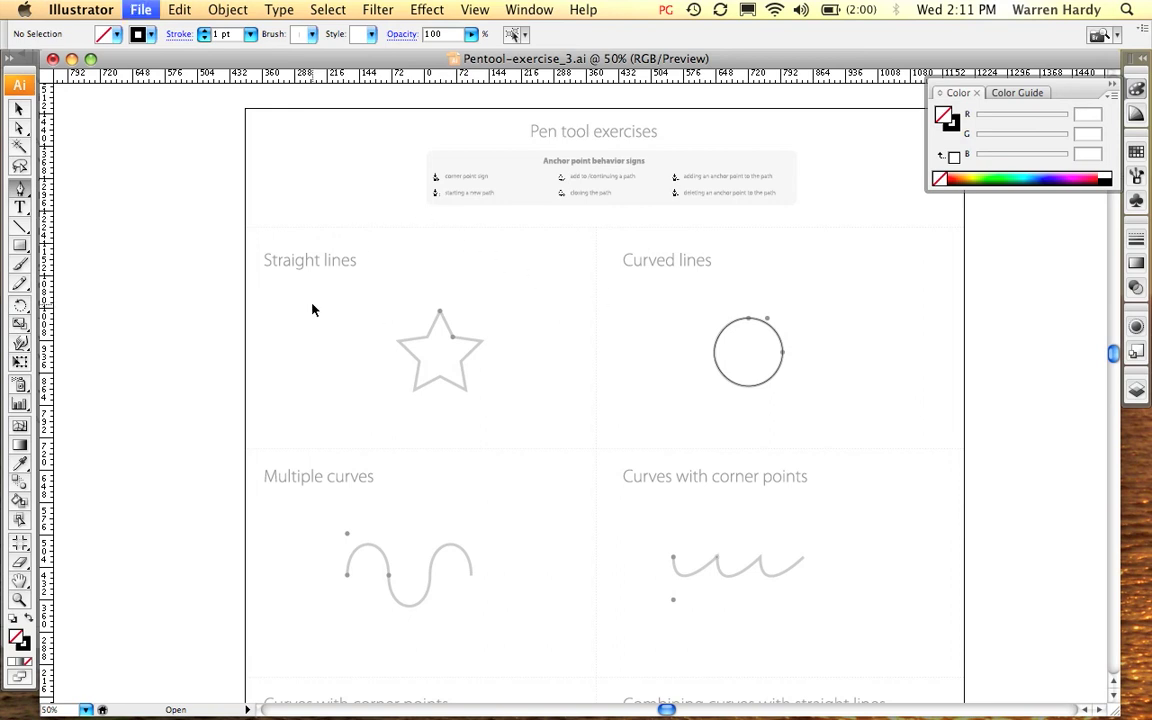